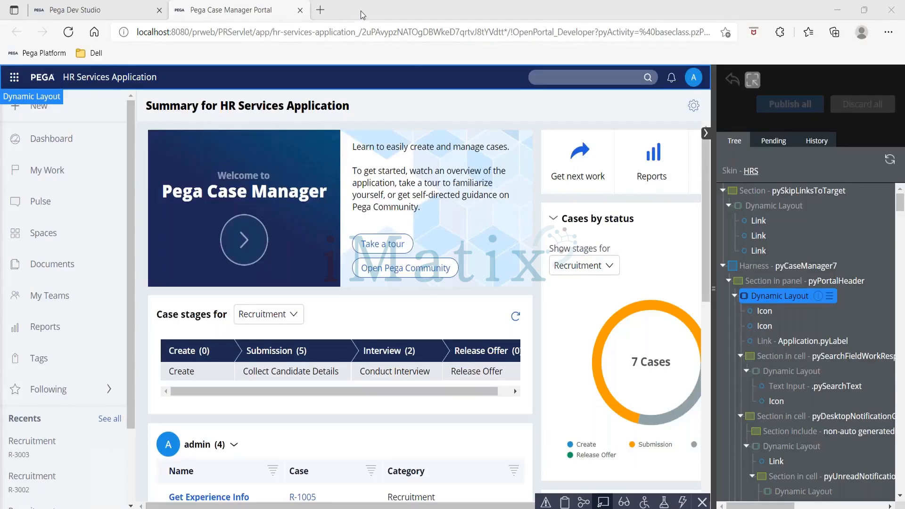
- Turn off Live UI in the portal, switch to Dev Studio and open the pyCaseManager7 harness referenced by the Case Manager portal rule
click(603, 500)
click(96, 12)
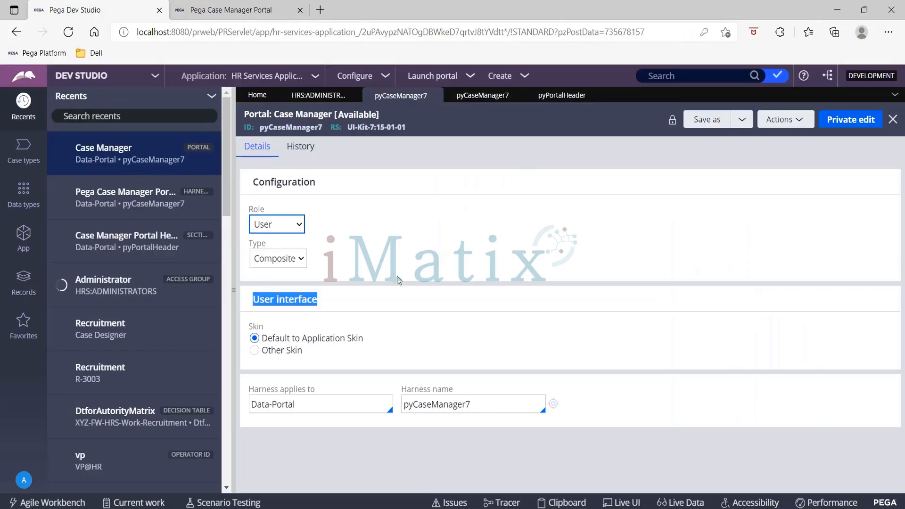
click(554, 404)
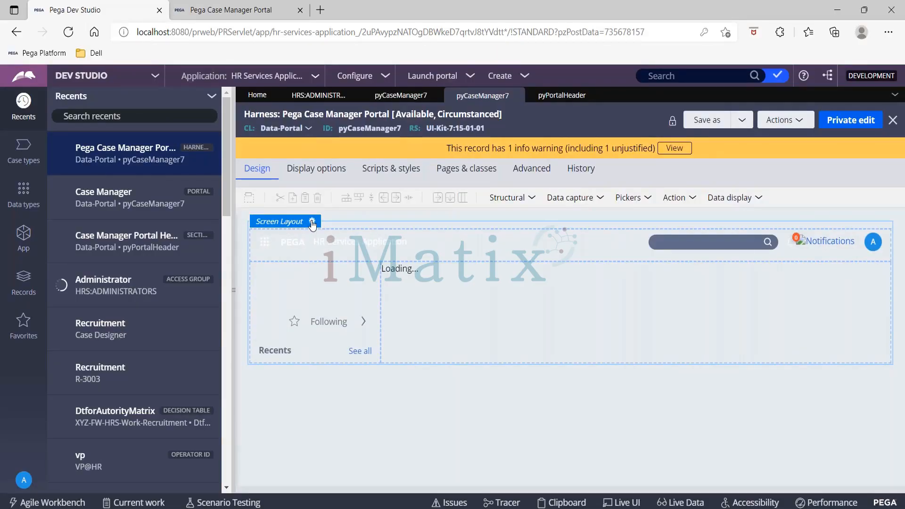
- Open the harness's screen layout properties and compare the Header left template with the running Case Manager portal
click(312, 222)
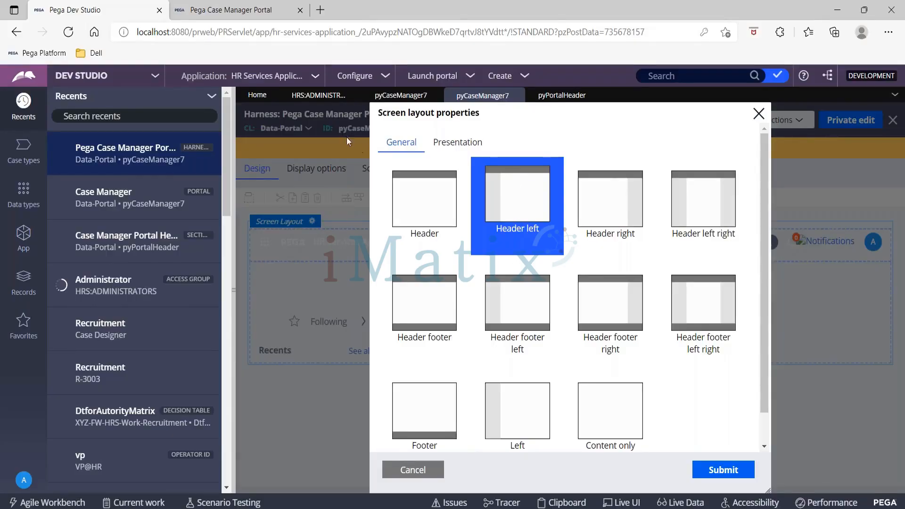
click(236, 15)
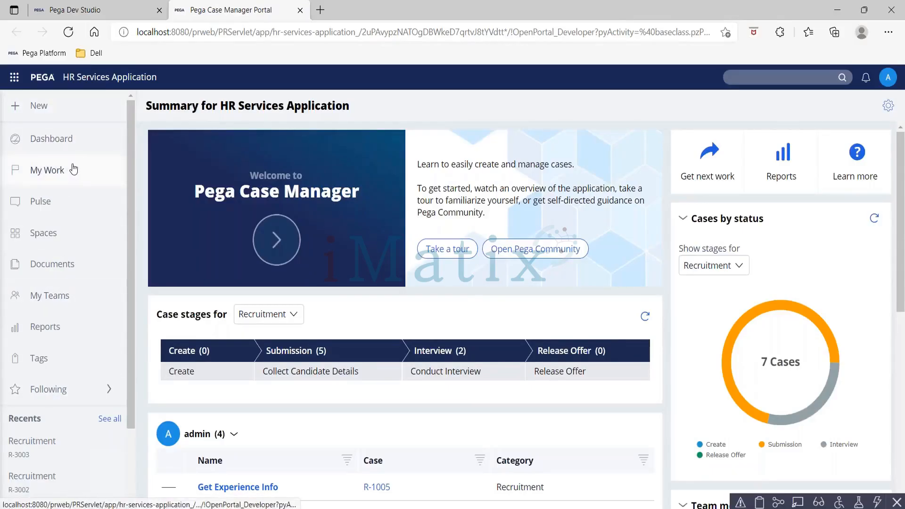
click(104, 11)
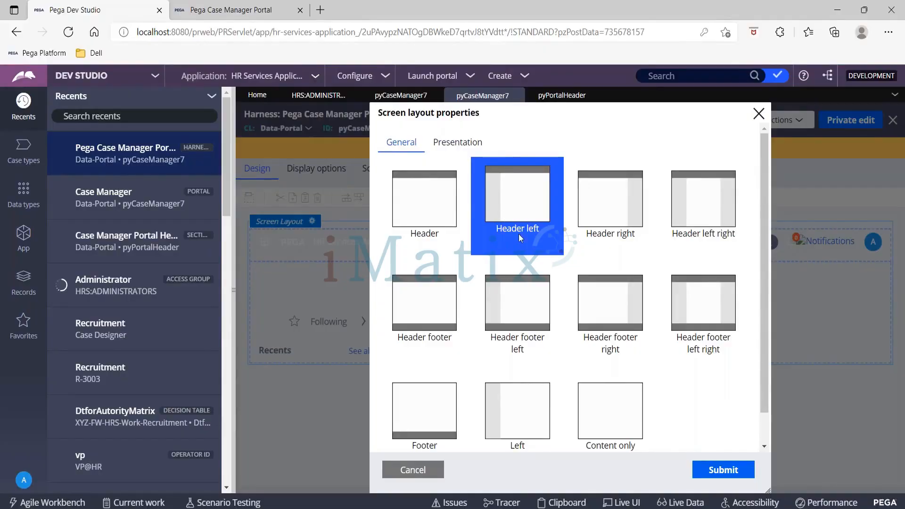
click(241, 14)
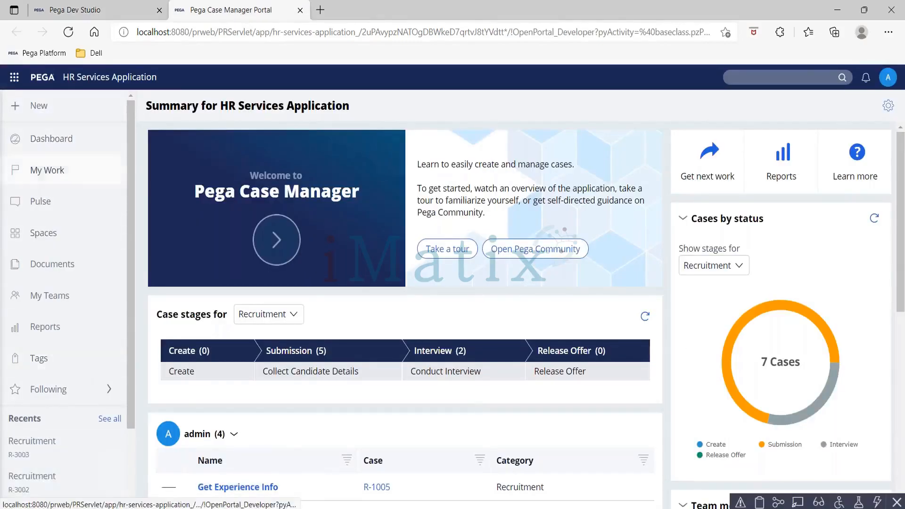
click(76, 10)
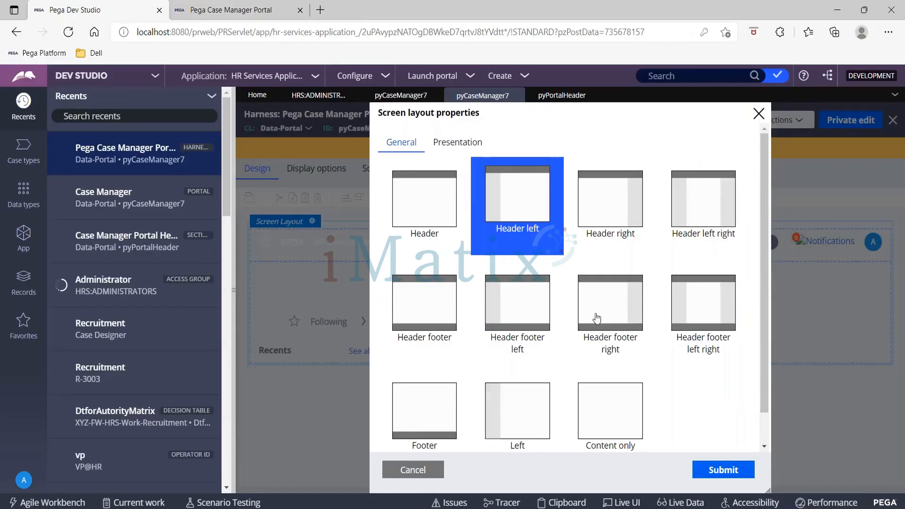
scroll(597, 318, down, 1)
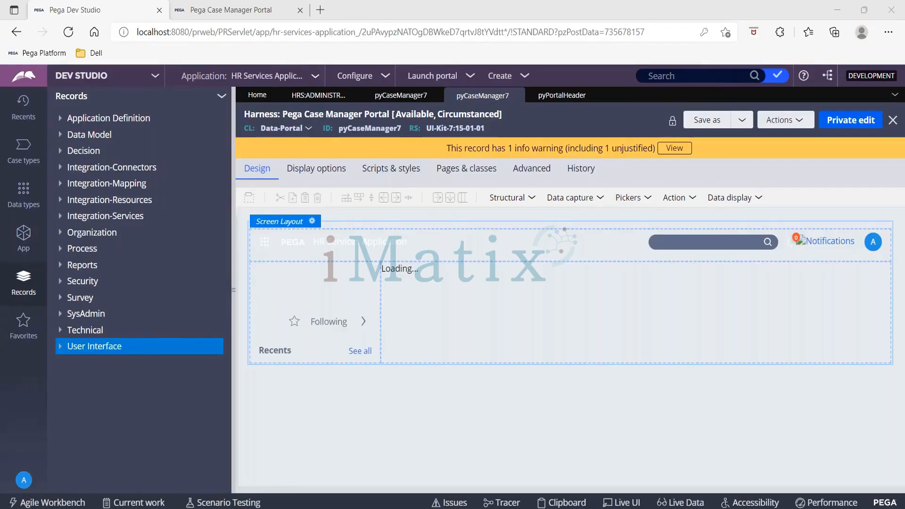
- Review the harness name in the Case Manager portal rule, return to the harness and expand the User Interface record category
click(382, 96)
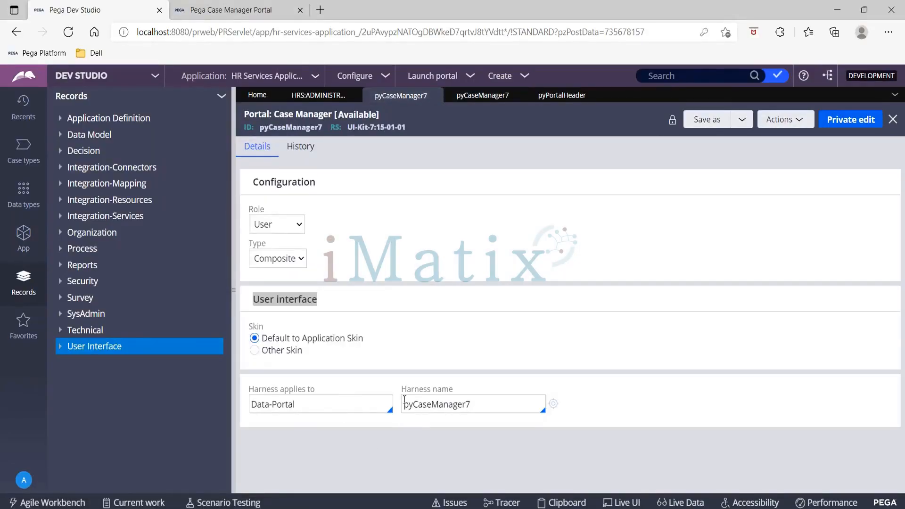
drag(404, 399, 473, 401)
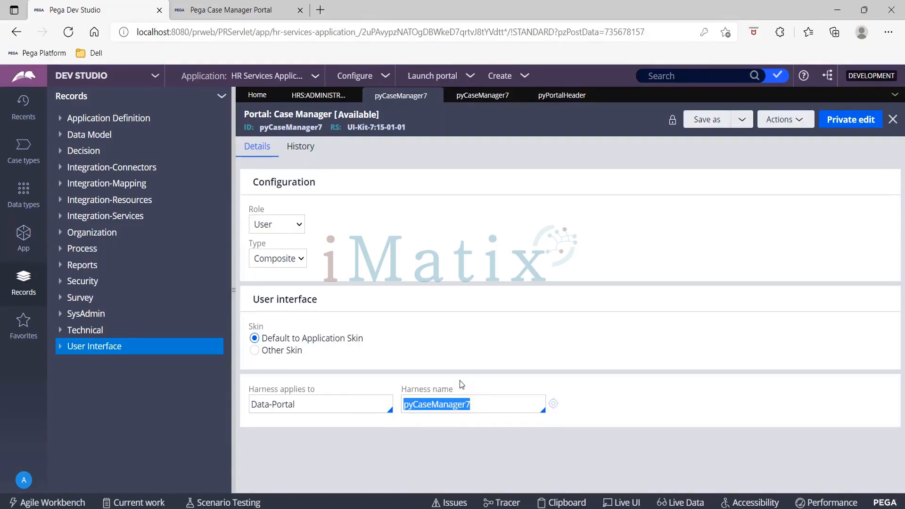
click(464, 98)
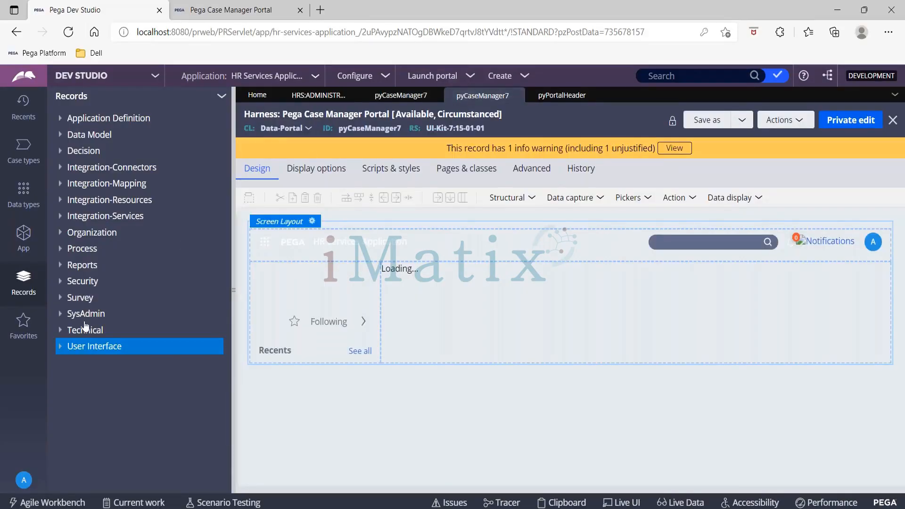
click(60, 348)
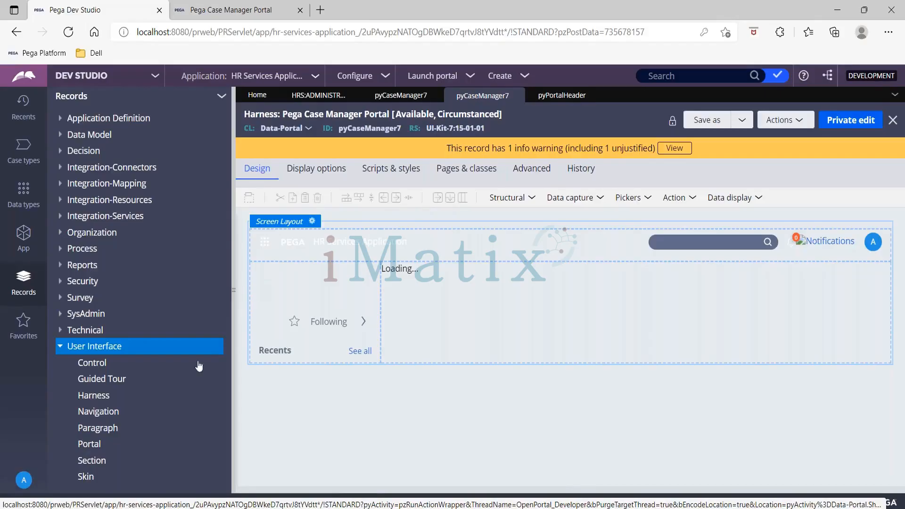
- Open the properties of the harness's header panel and open its referenced section pyPortalHeader
click(329, 247)
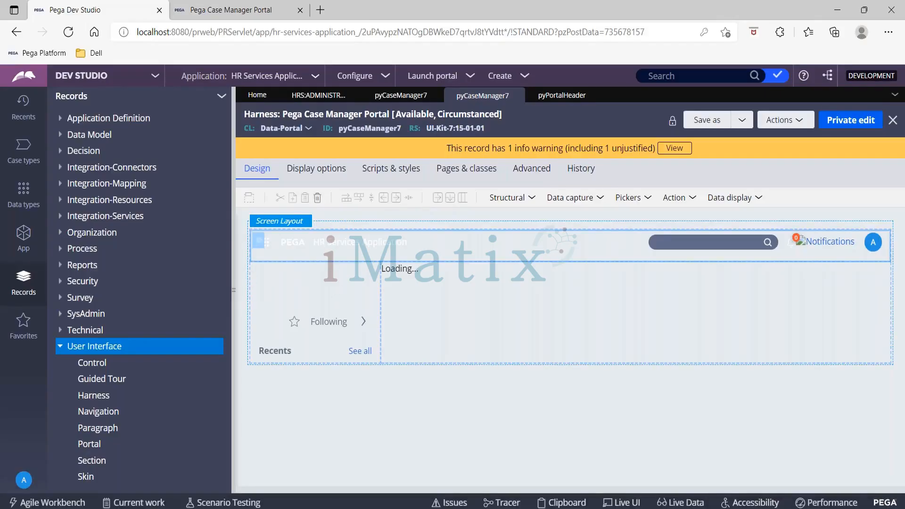
double_click(469, 244)
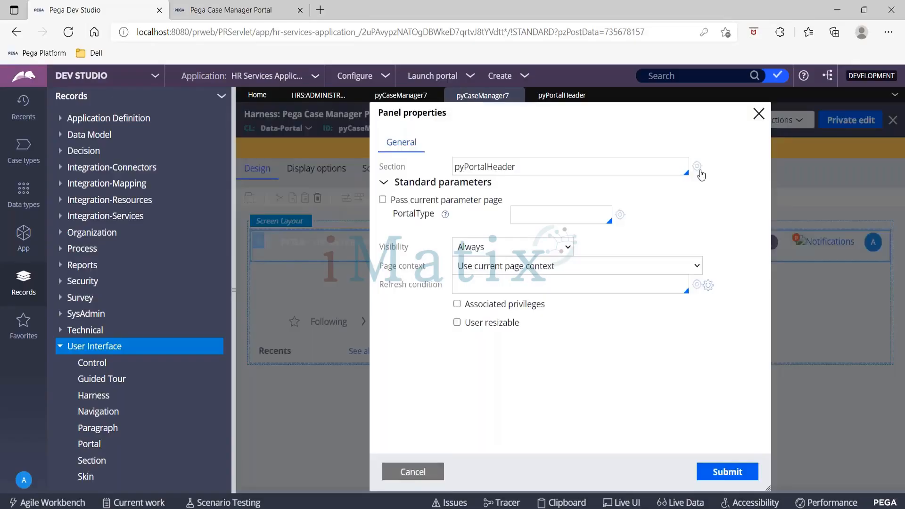
double_click(457, 168)
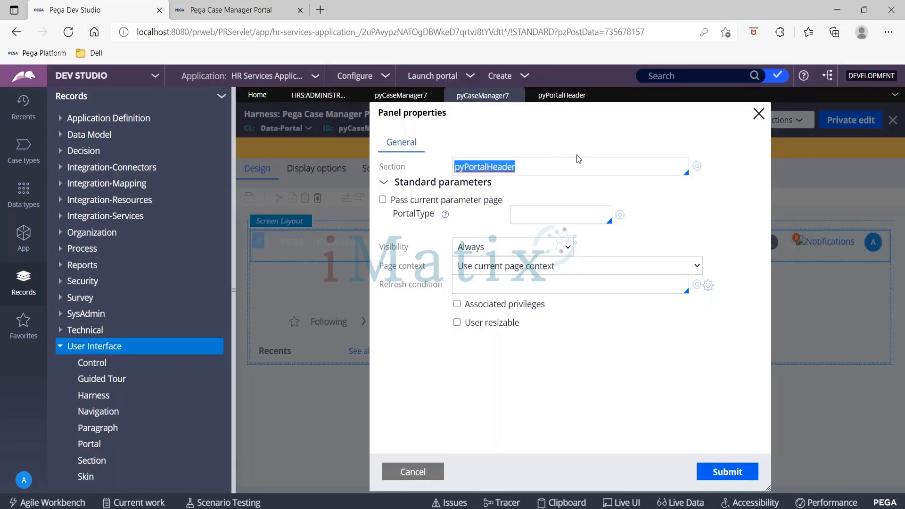
click(700, 169)
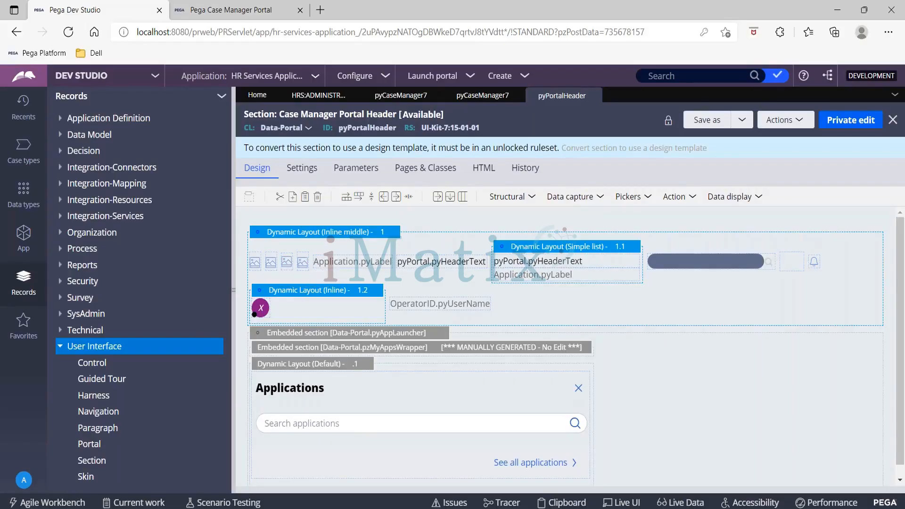
- Compare the header section with the running portal's header and inspect the properties of Dynamic Layout (Inline) 1.2
click(221, 10)
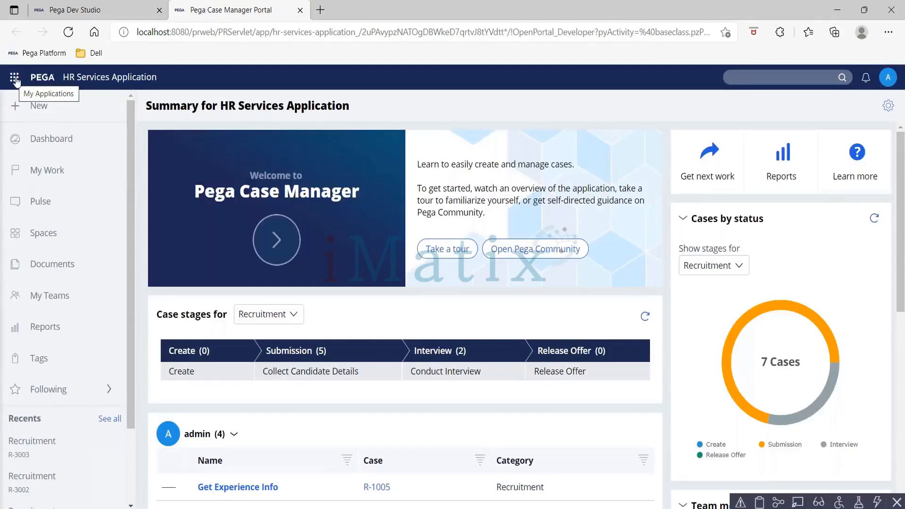
click(84, 80)
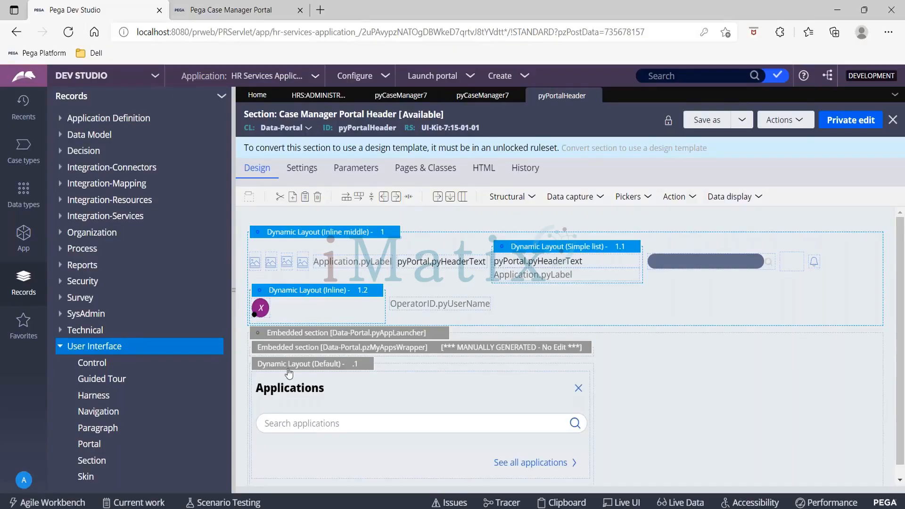
click(327, 315)
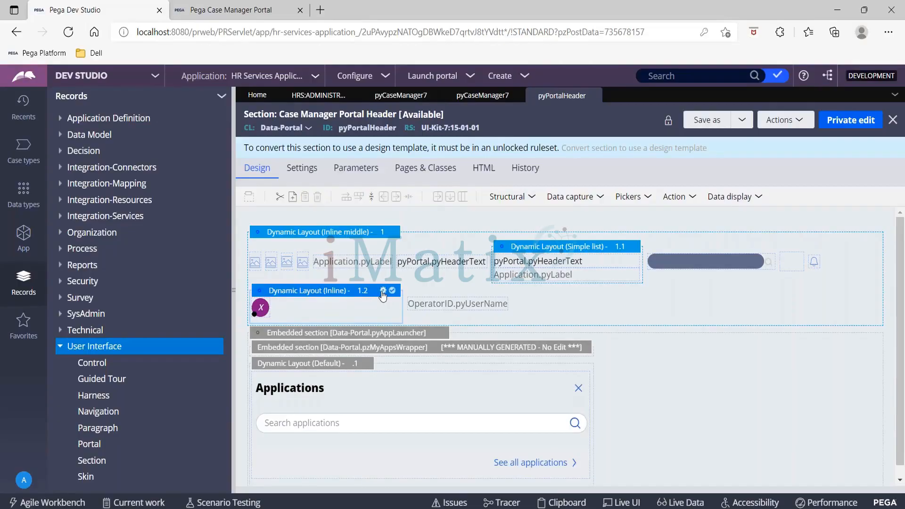
click(382, 291)
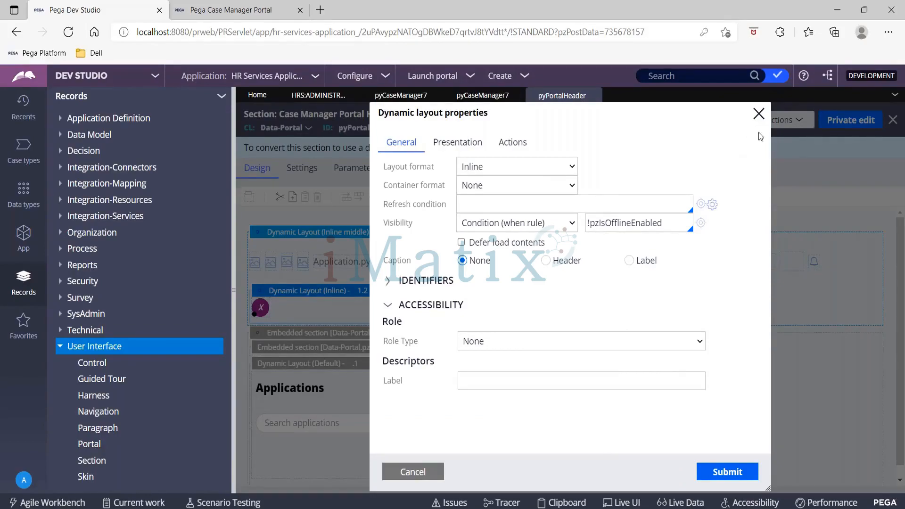
click(758, 115)
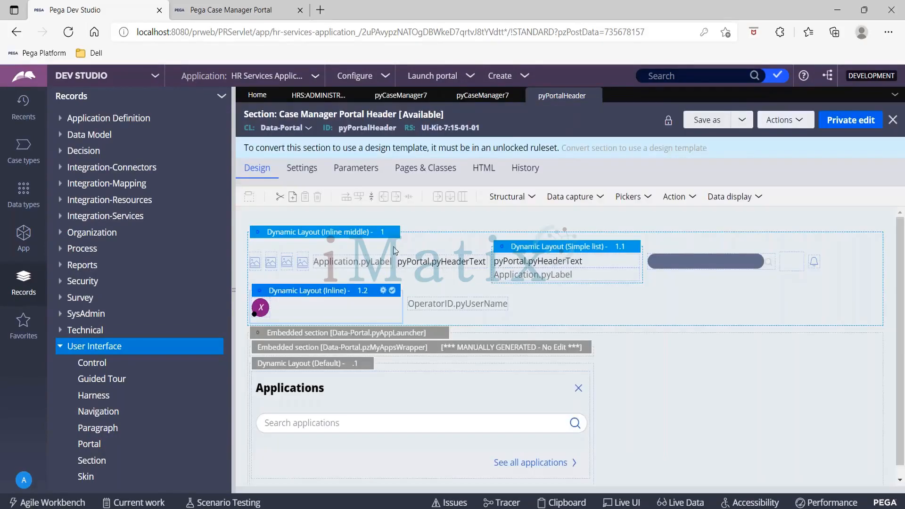
- Return to the pyCaseManager7 harness, compare its left panel with the running portal and open the panel's pyPortalNav section
click(483, 95)
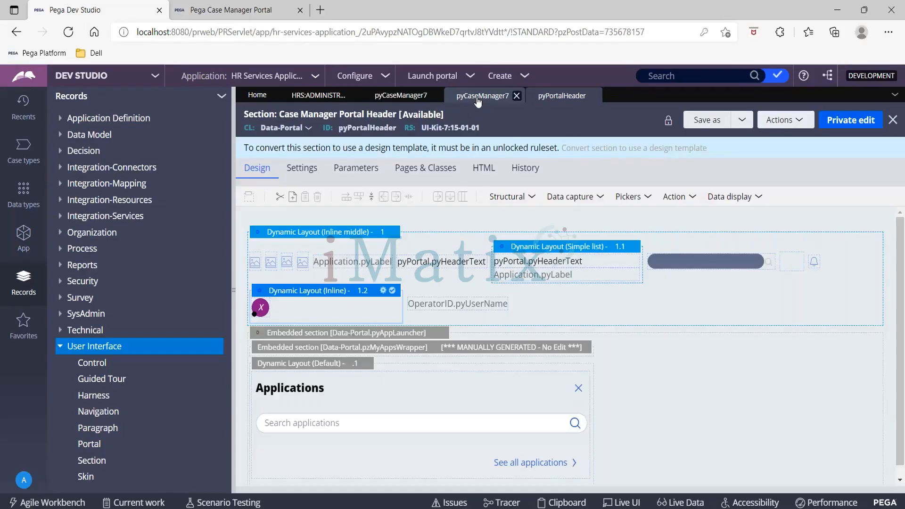
click(758, 114)
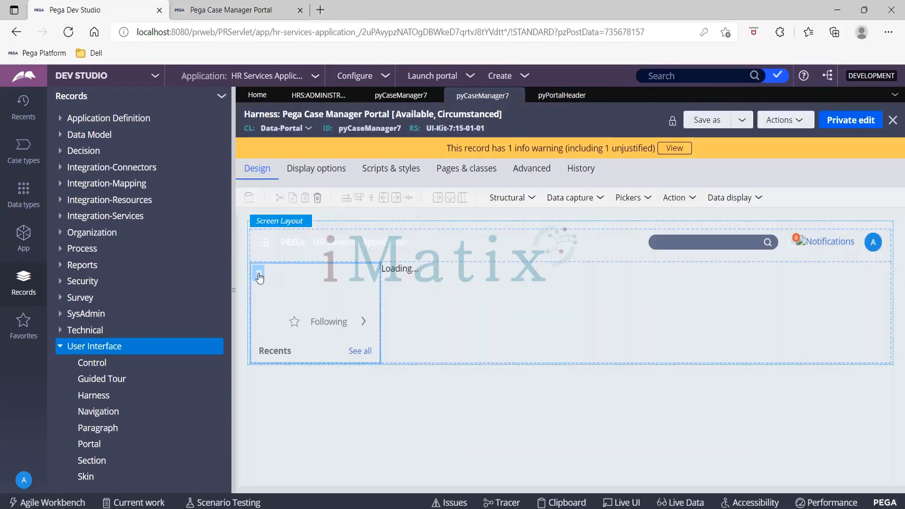
click(258, 273)
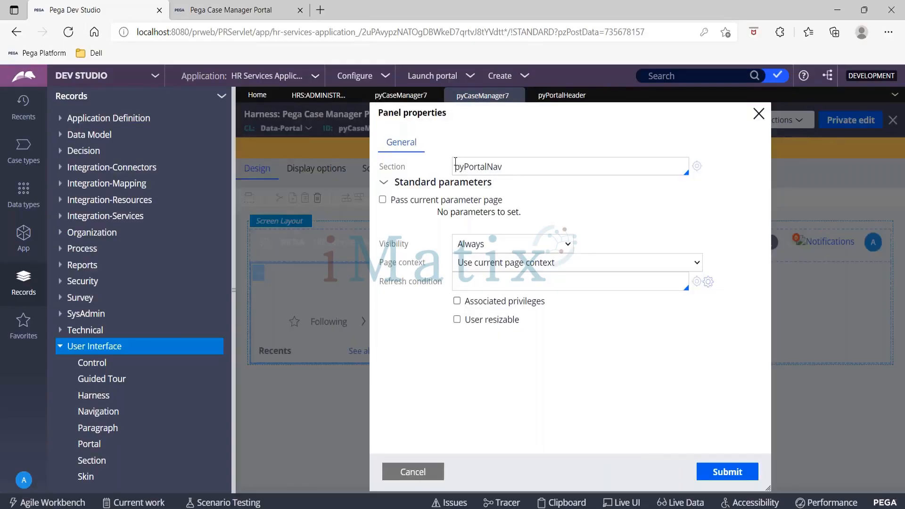
click(226, 9)
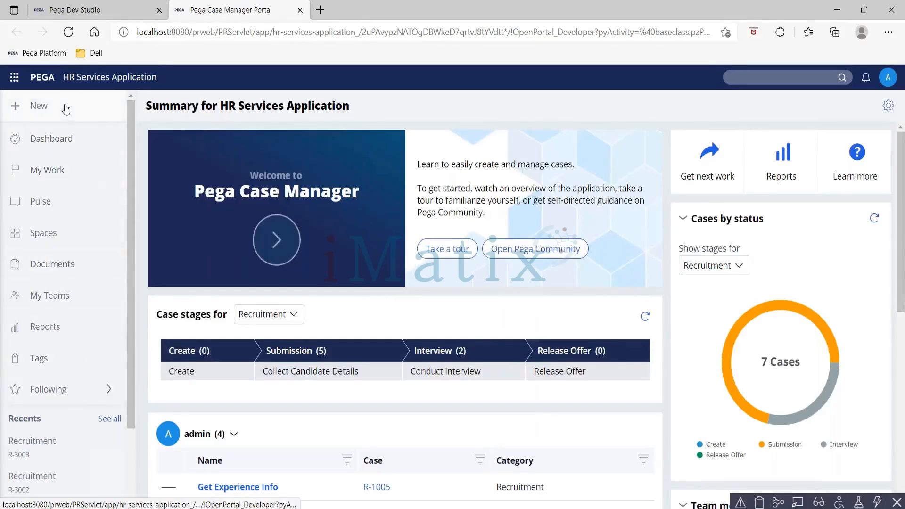
click(83, 11)
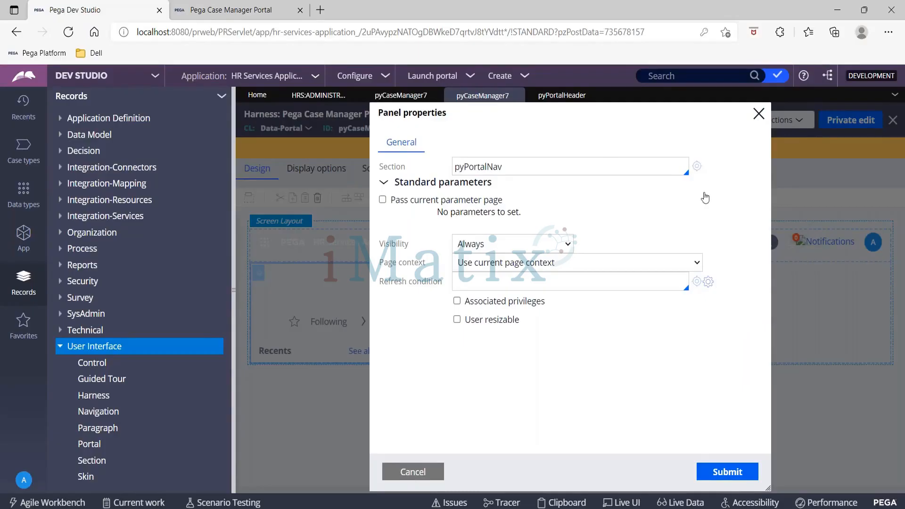
click(696, 166)
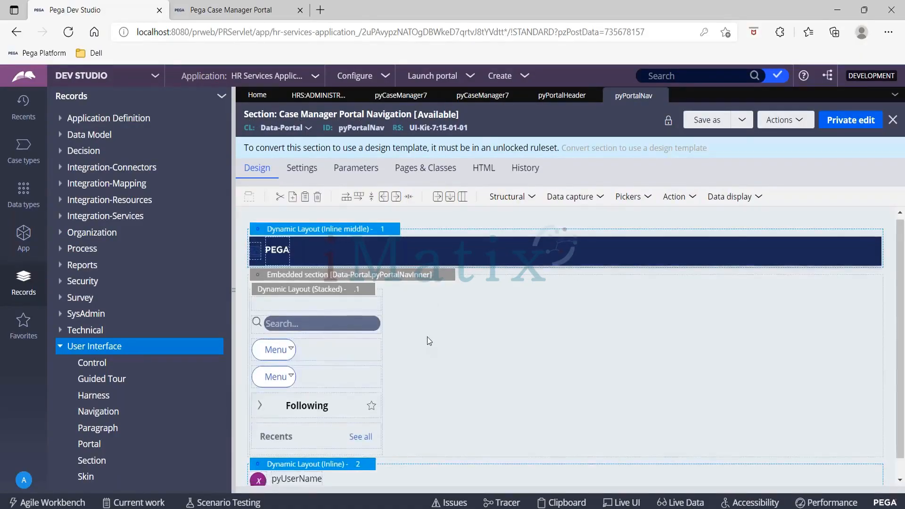
- Open the first Menu control's cell properties in pyPortalNav and expand the New menu in the running portal for comparison
scroll(427, 336, down, 1)
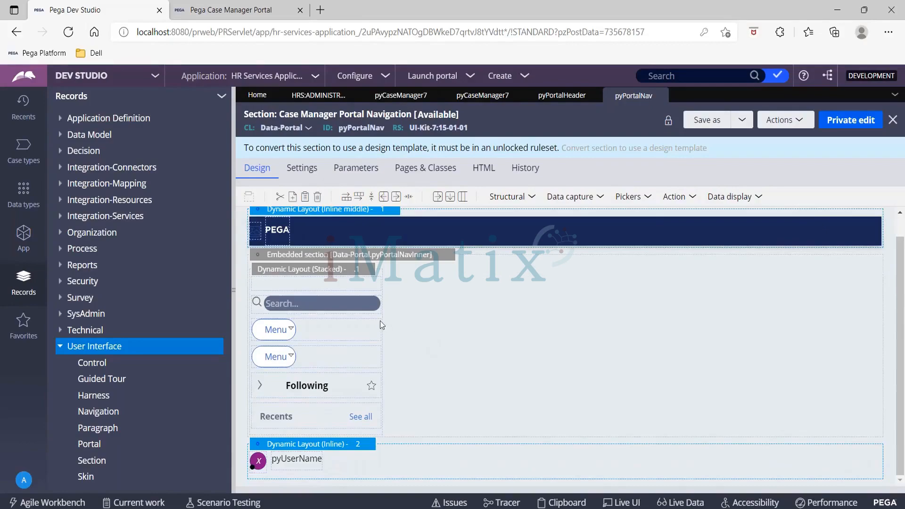
click(313, 329)
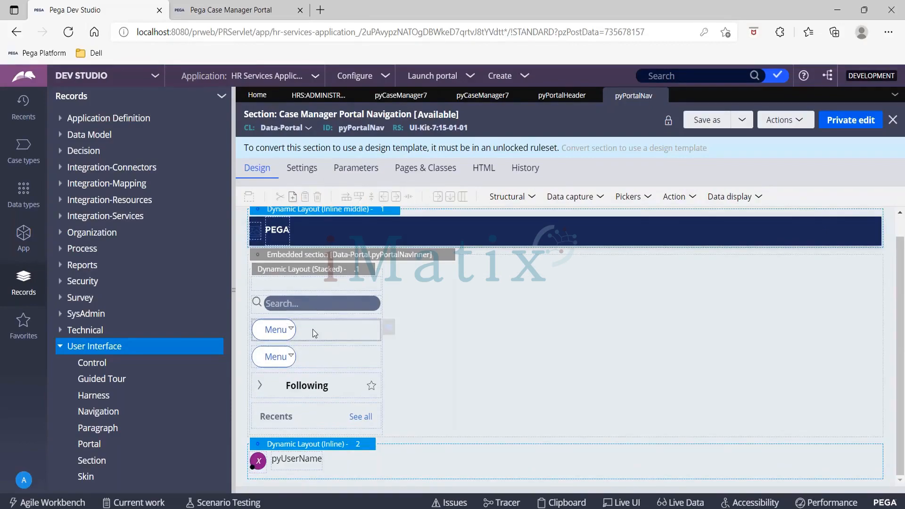
click(391, 327)
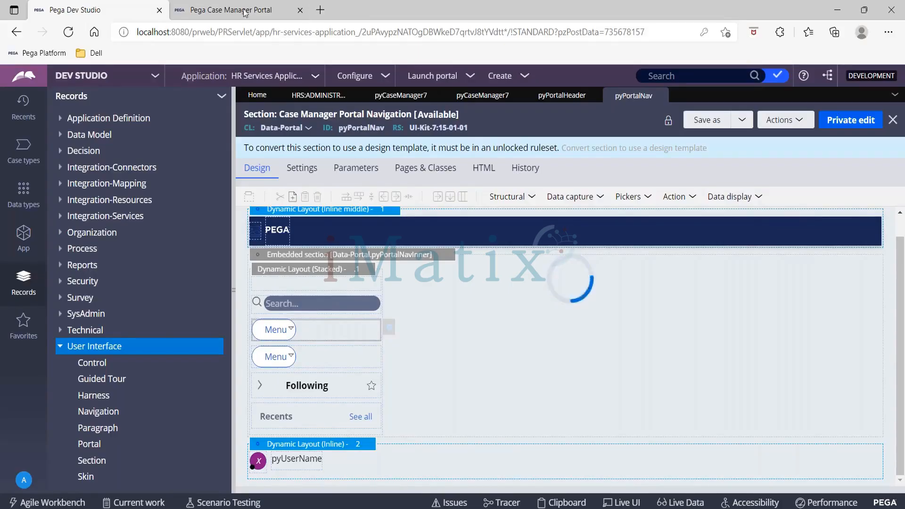
click(288, 6)
click(48, 103)
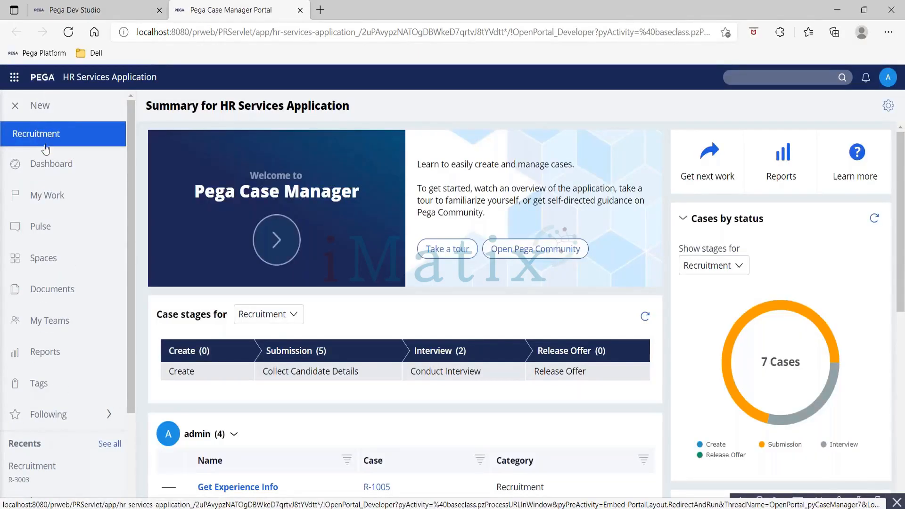
click(131, 7)
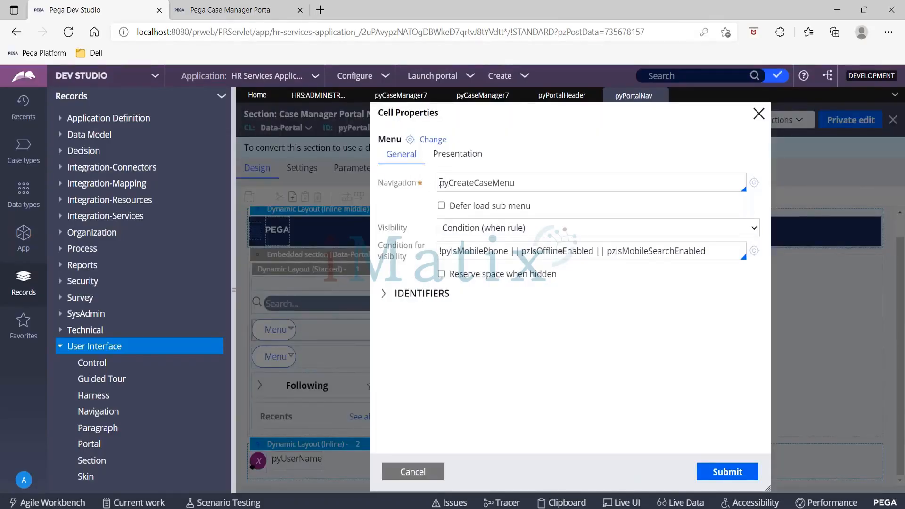
- Open the pyCreateCaseMenu navigation rule from the Menu cell, inspect its .pyLabel item and return to the pyPortalNav section
drag(439, 183, 527, 181)
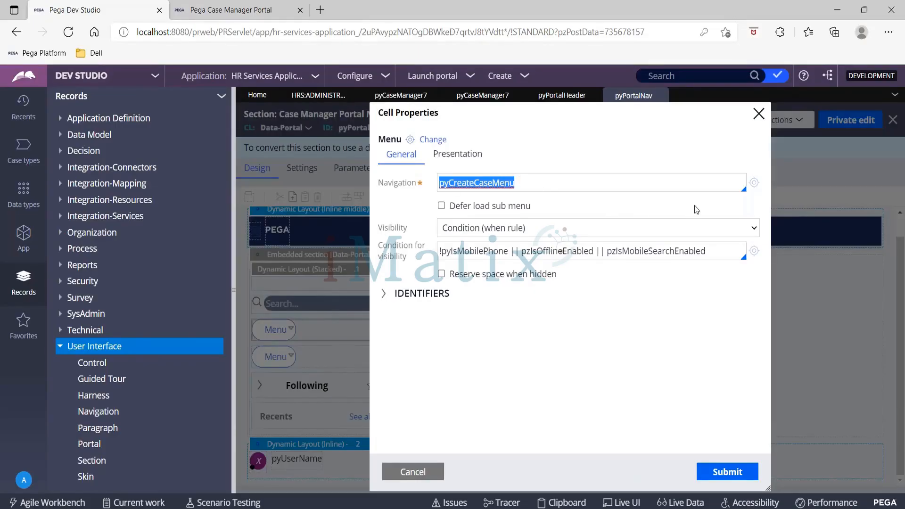
click(754, 184)
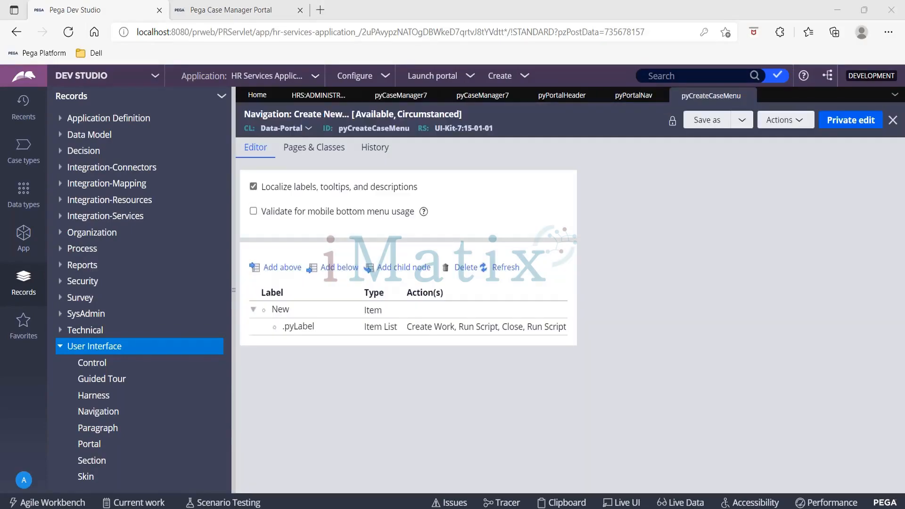
click(303, 330)
click(633, 95)
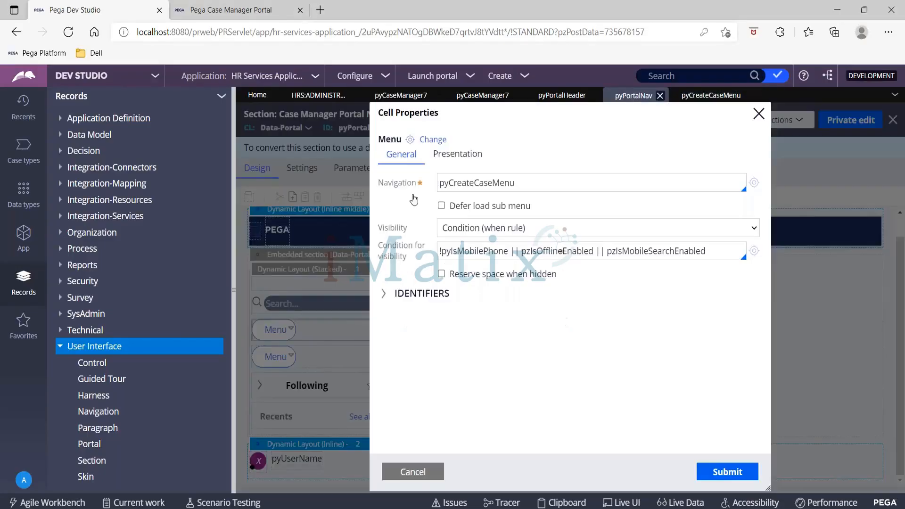
- Open the second Menu control's cell properties in the pyPortalNav section and open its pyCaseManagerLinks navigation rule
click(758, 114)
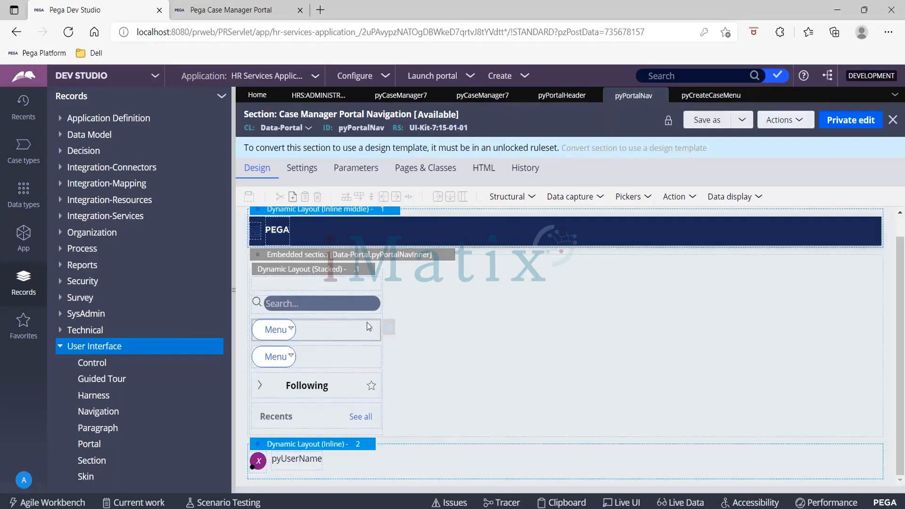
click(345, 351)
click(389, 357)
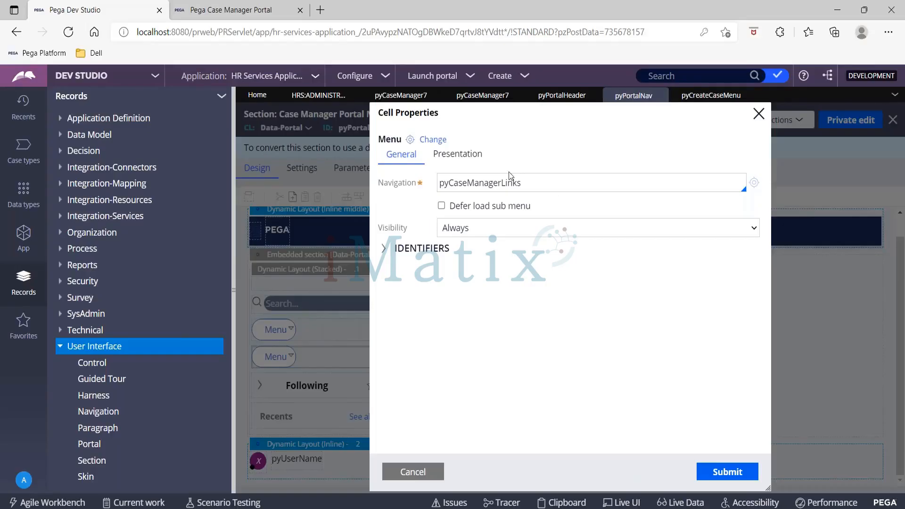
click(754, 183)
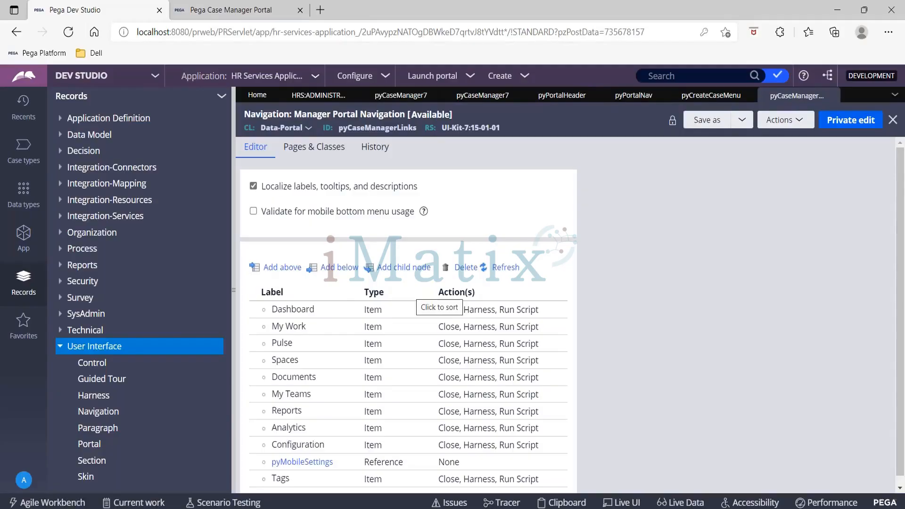
- Compare the Dashboard, Pulse and My Teams items of pyCaseManagerLinks with the running portal's navigation menu
click(283, 312)
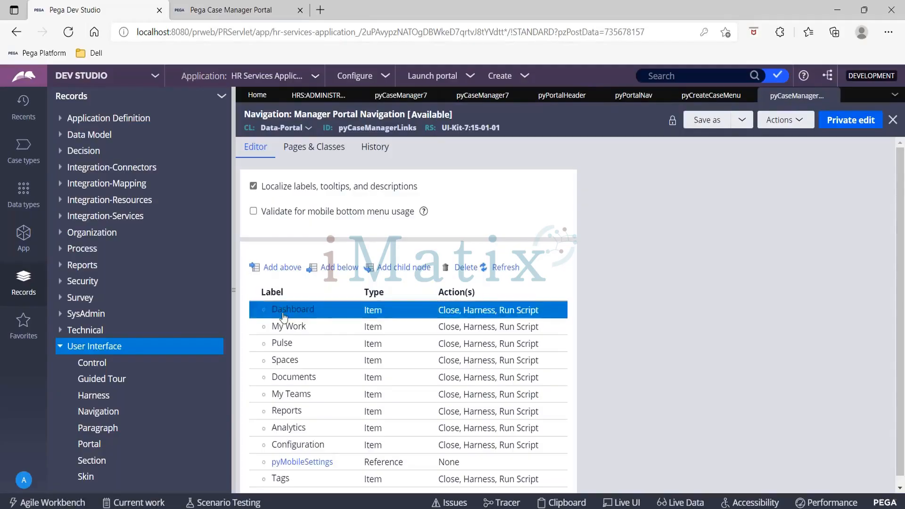
click(307, 344)
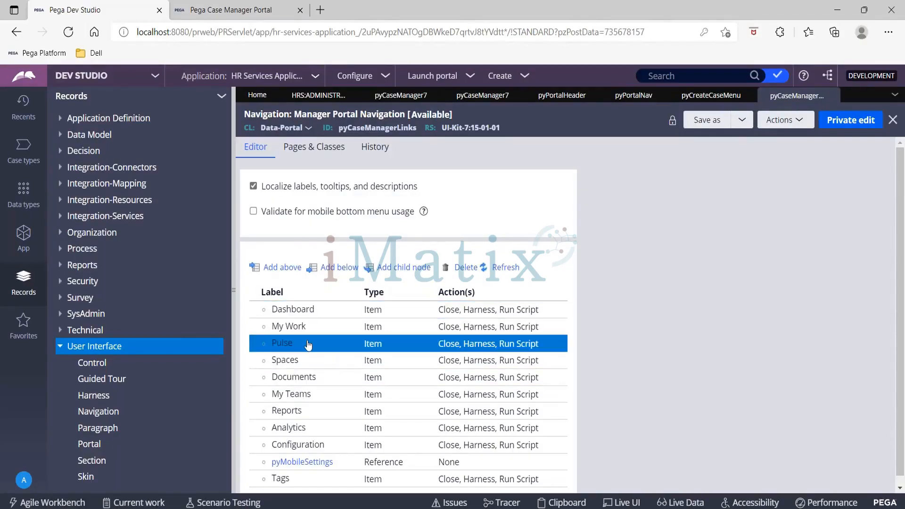
click(222, 10)
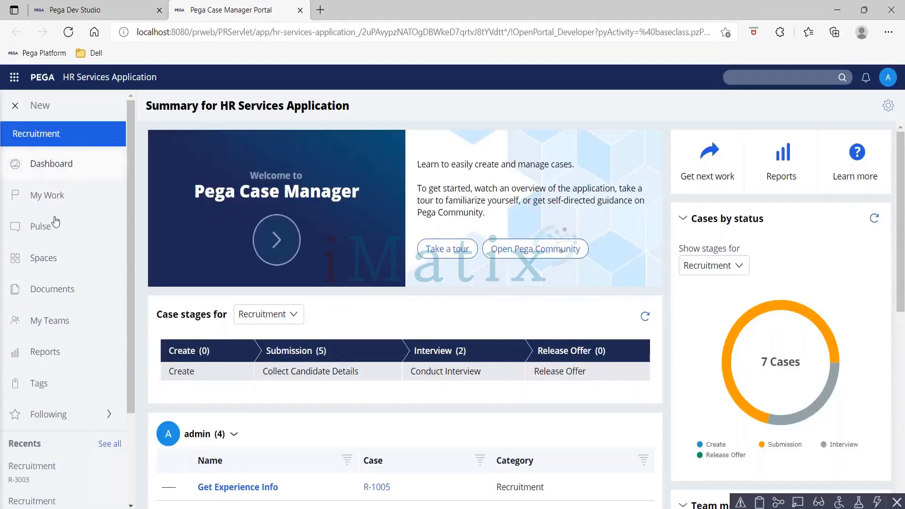
click(90, 14)
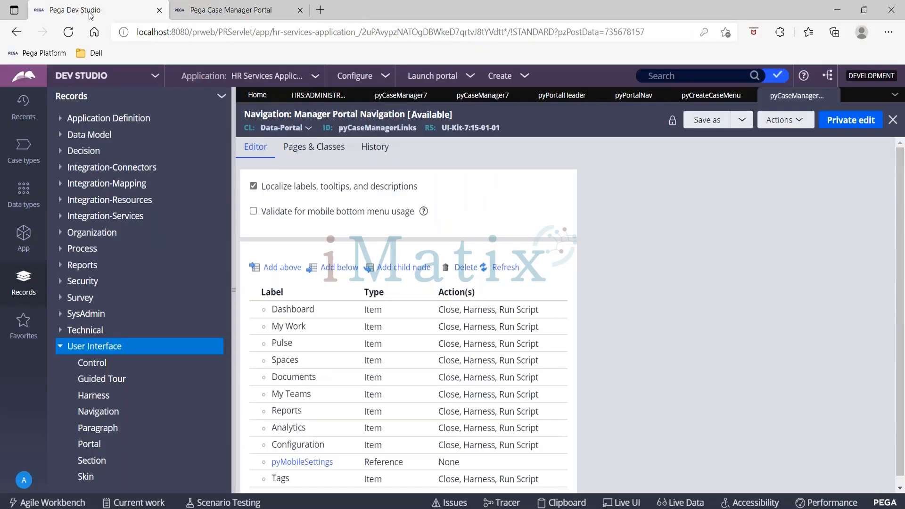
click(290, 394)
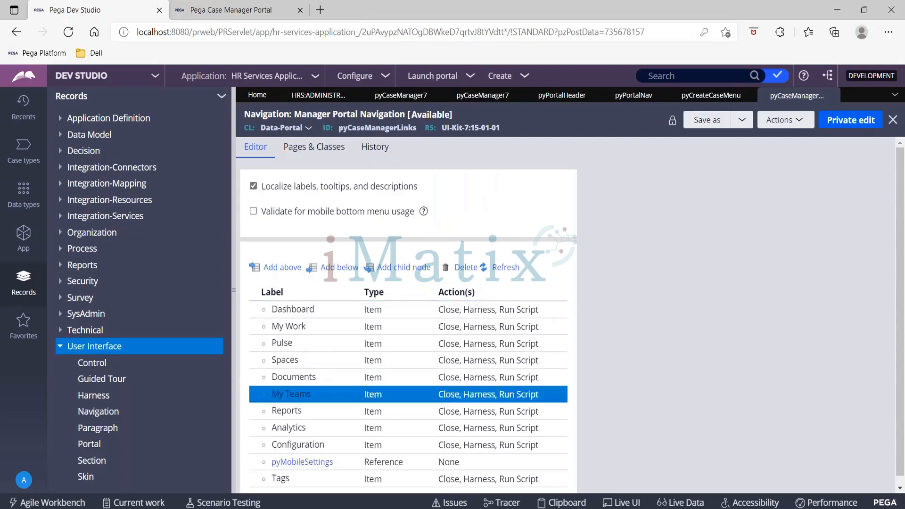
- Open the Dashboard and Reports pages in the running Case Manager portal and return to Dev Studio
click(225, 14)
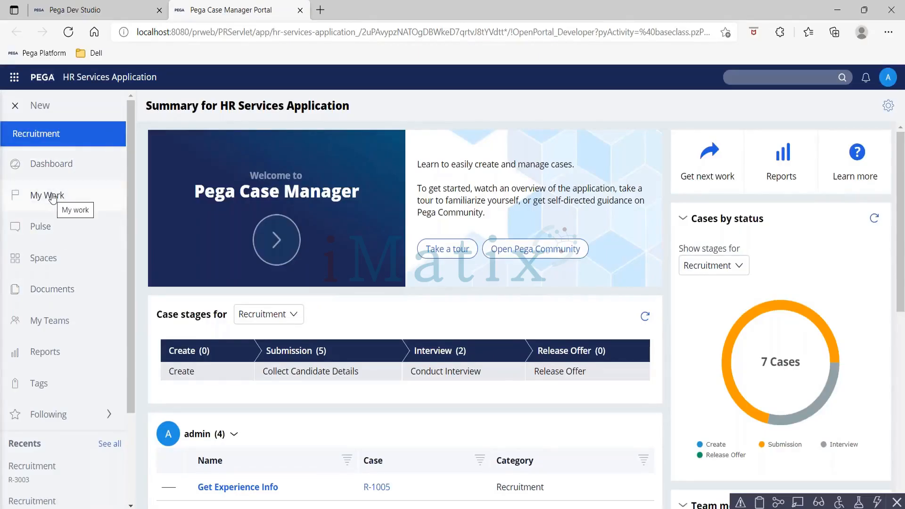
click(58, 169)
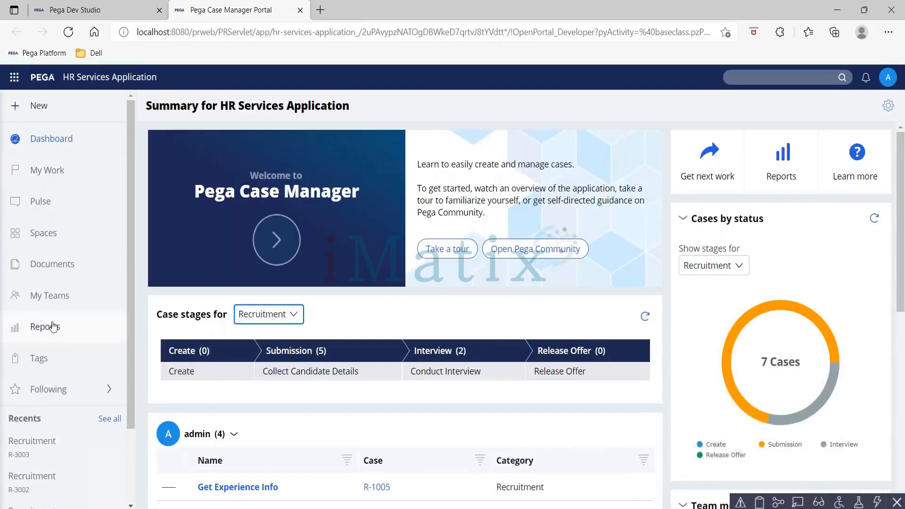
click(53, 326)
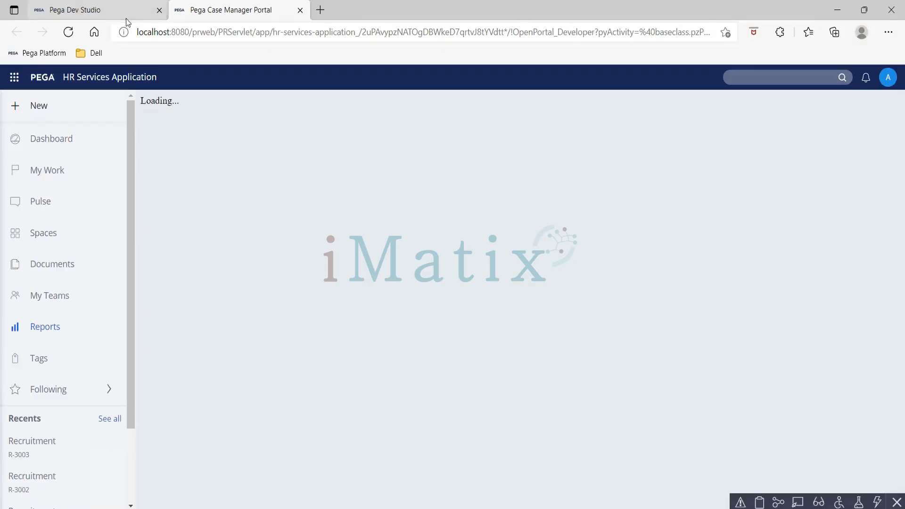
click(111, 11)
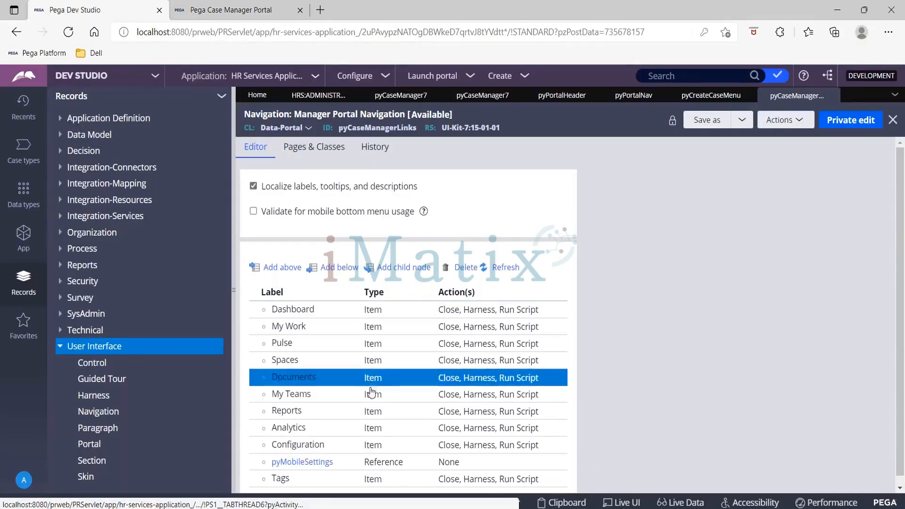
- Open the Reports item of pyCaseManagerLinks and expand its Close and Harness click actions
click(374, 414)
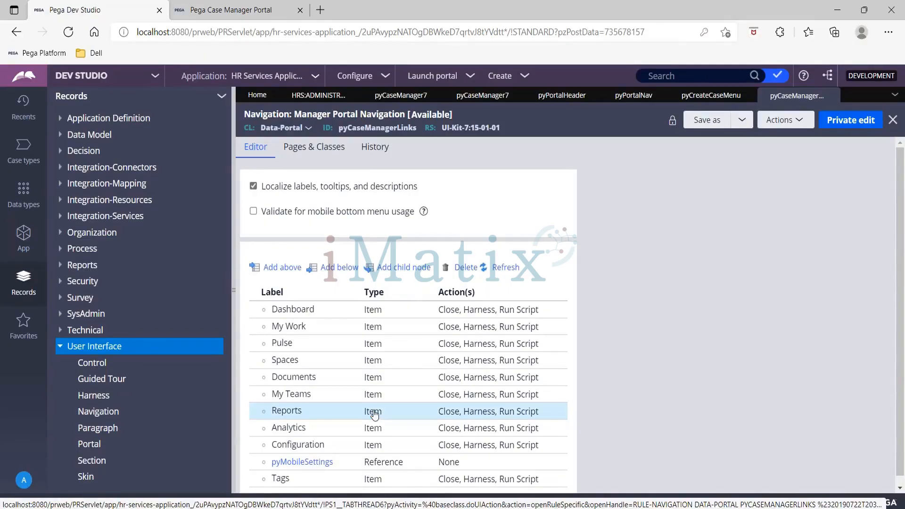
click(497, 411)
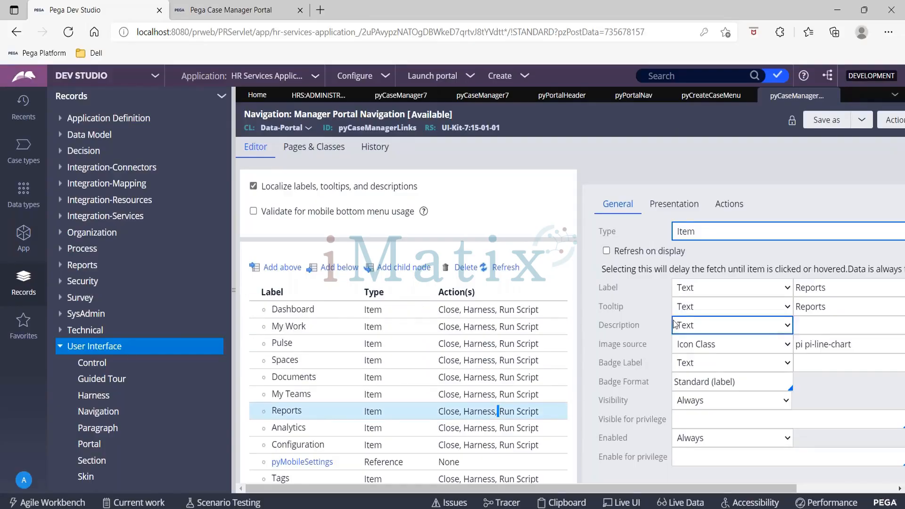
scroll(720, 348, down, 2)
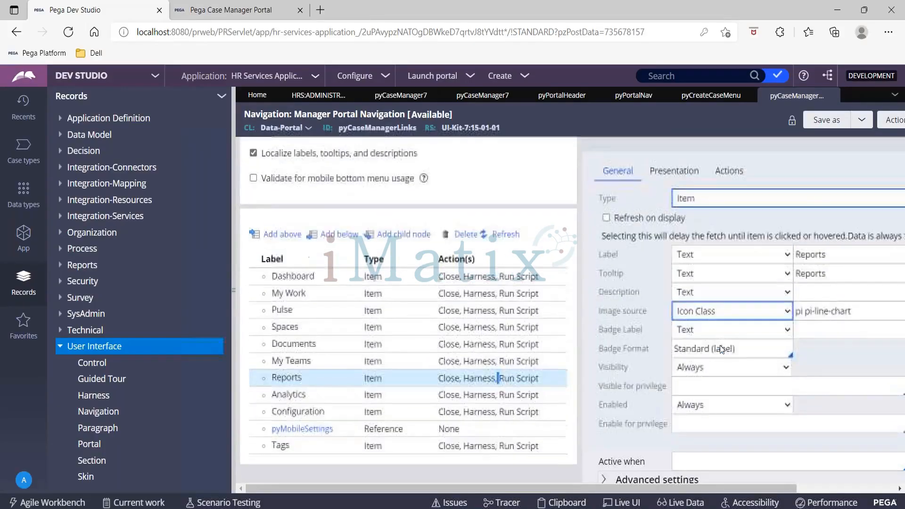
scroll(722, 264, up, 2)
click(729, 203)
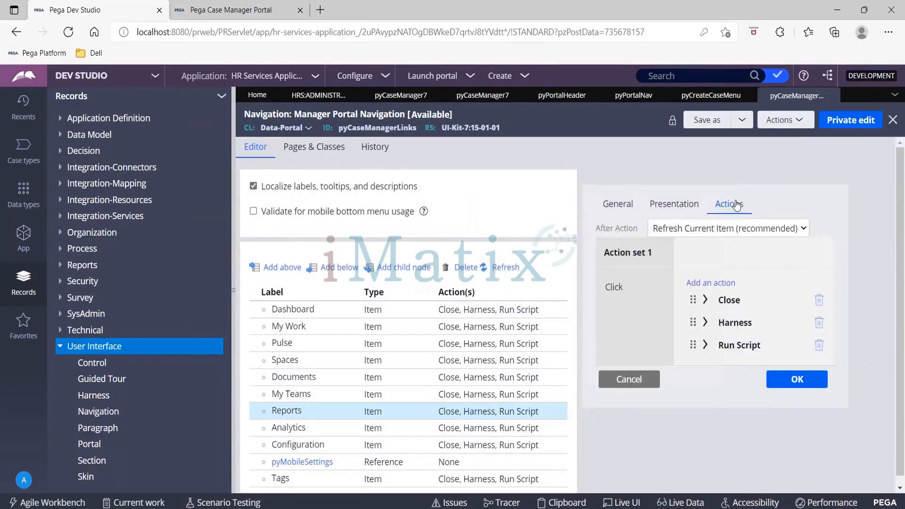
click(705, 301)
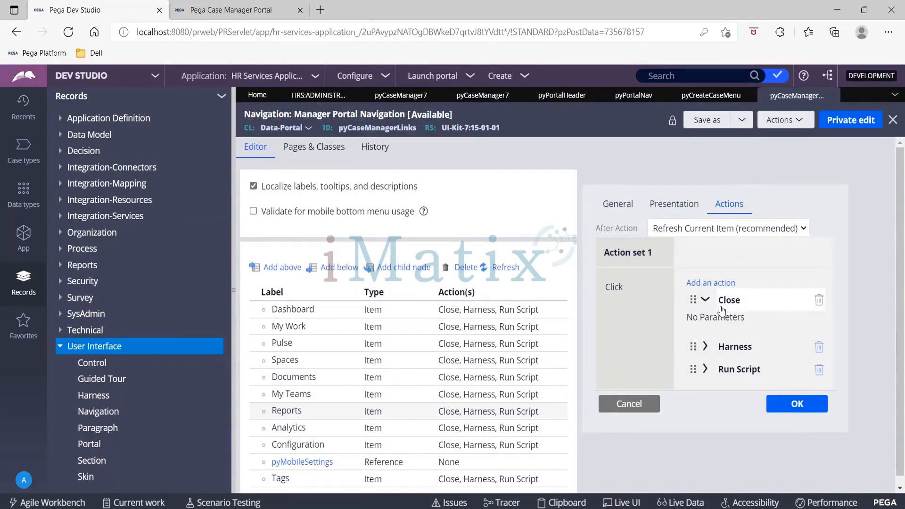
click(705, 300)
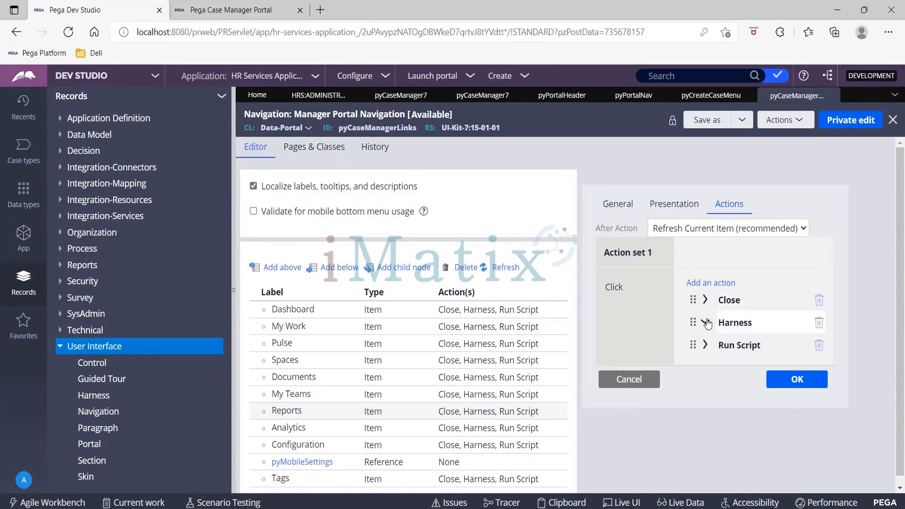
click(706, 322)
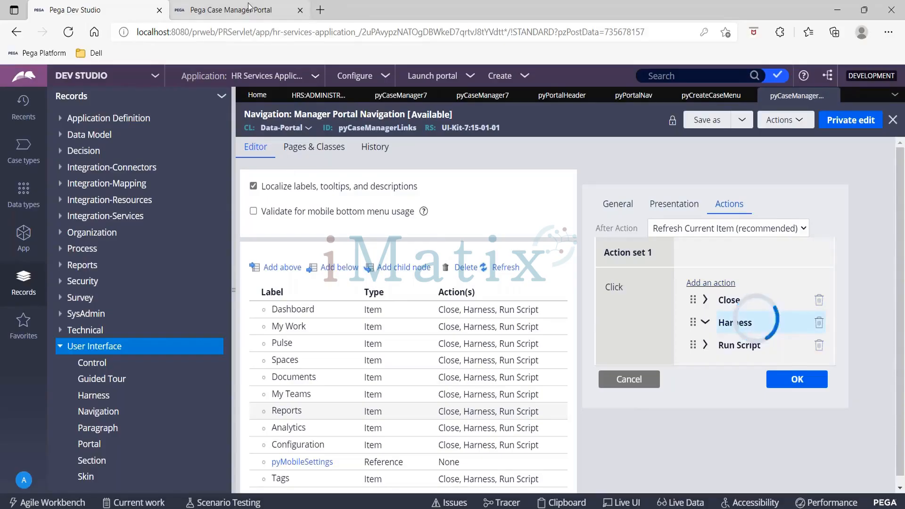
- View the running portal's Reports page and highlight the pyReportBrowser harness name in the Reports item's Harness action
click(231, 10)
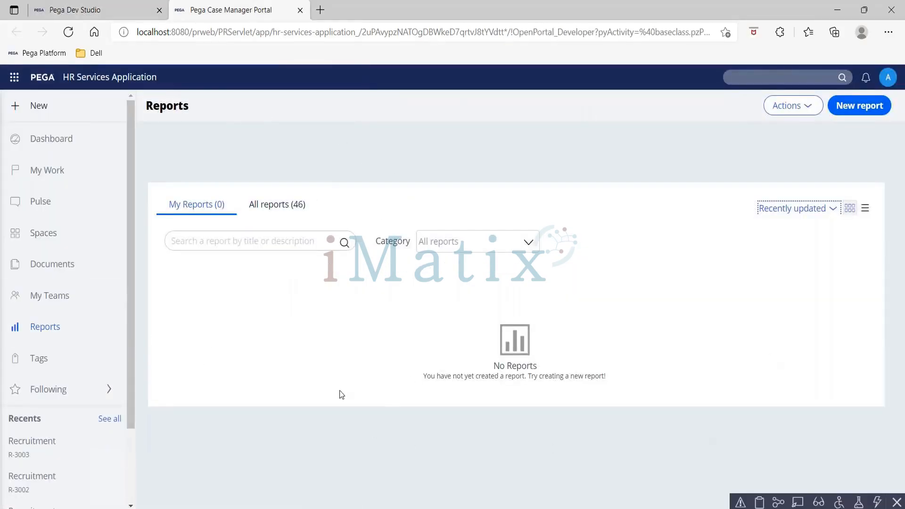
click(136, 14)
scroll(780, 330, down, 1)
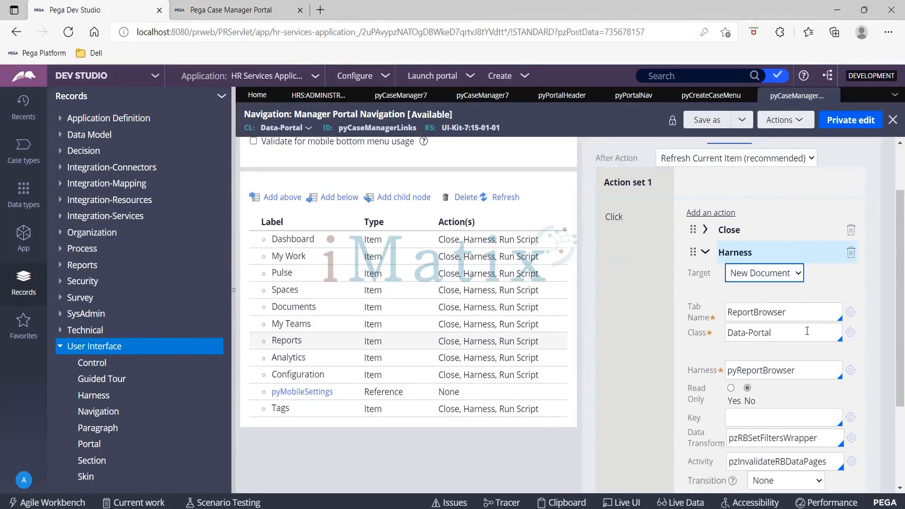
scroll(806, 332, down, 1)
drag(727, 295, 816, 290)
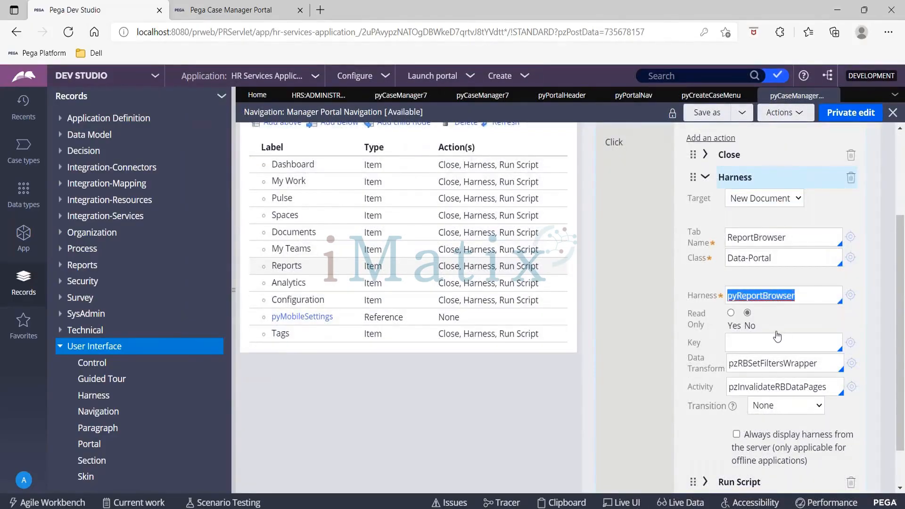
scroll(776, 335, down, 1)
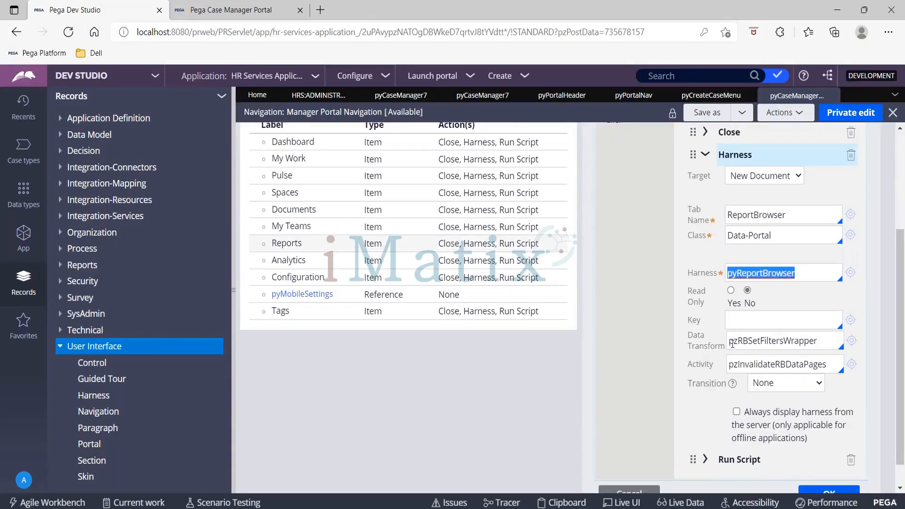
- Compare the Reports item's remaining Harness action settings and the navigation item list with the running portal's Reports page
click(213, 10)
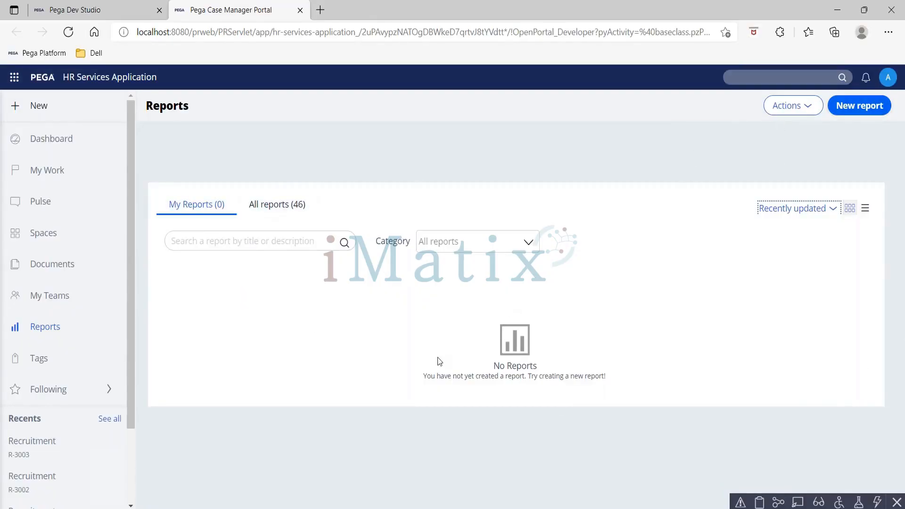
click(94, 10)
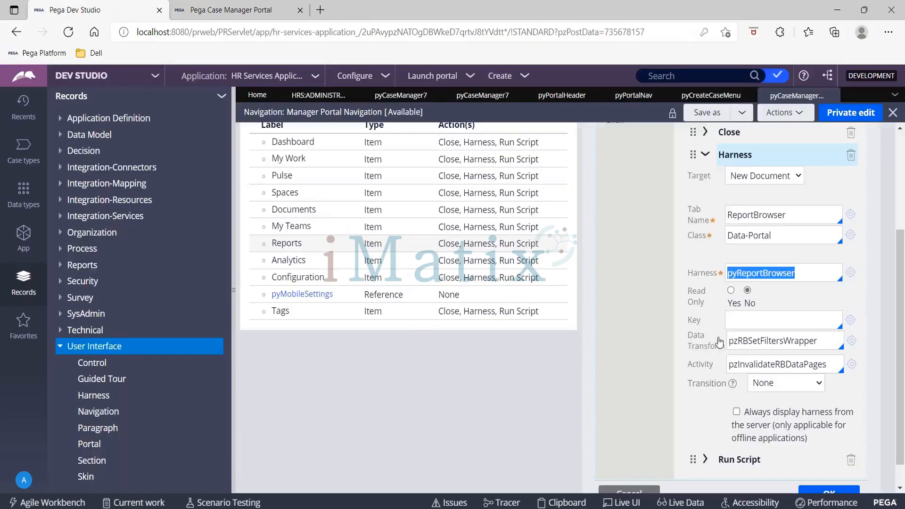
key(Tab)
key(Tab)
key(Tab)
key(Tab)
key(Tab)
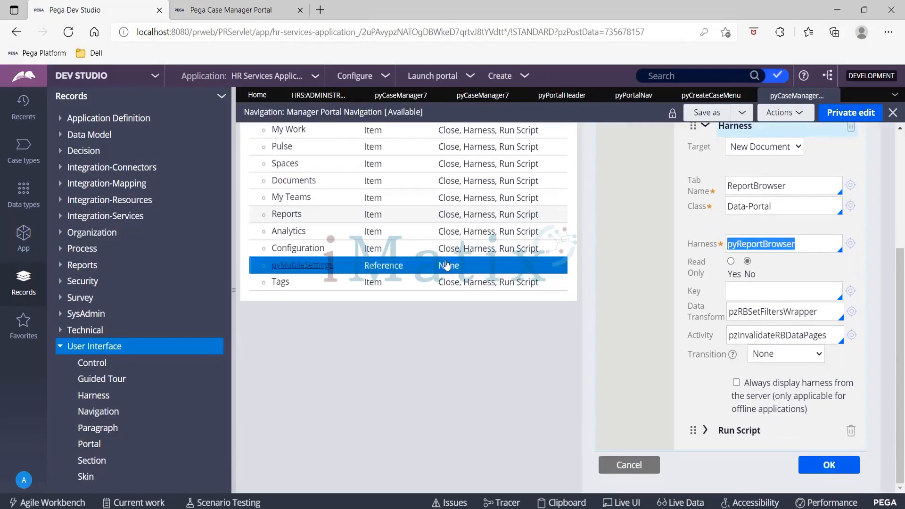
scroll(854, 211, up, 5)
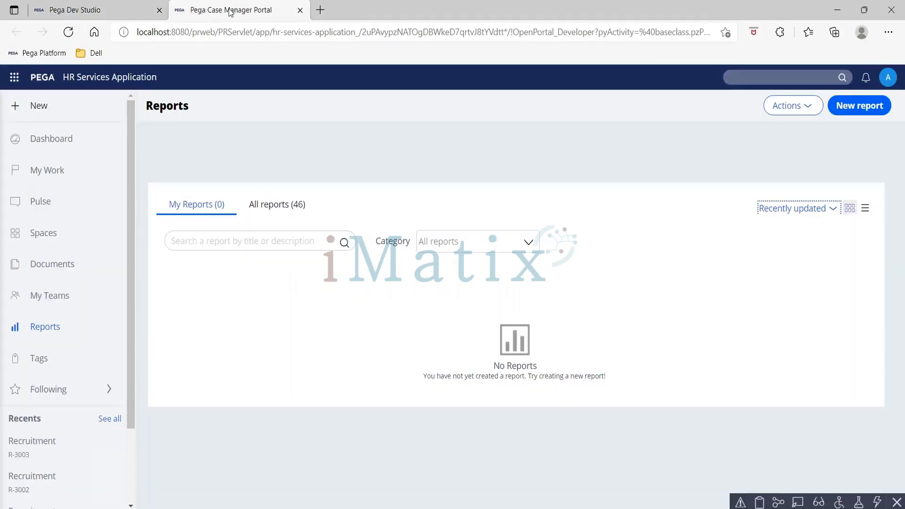
click(229, 10)
click(120, 14)
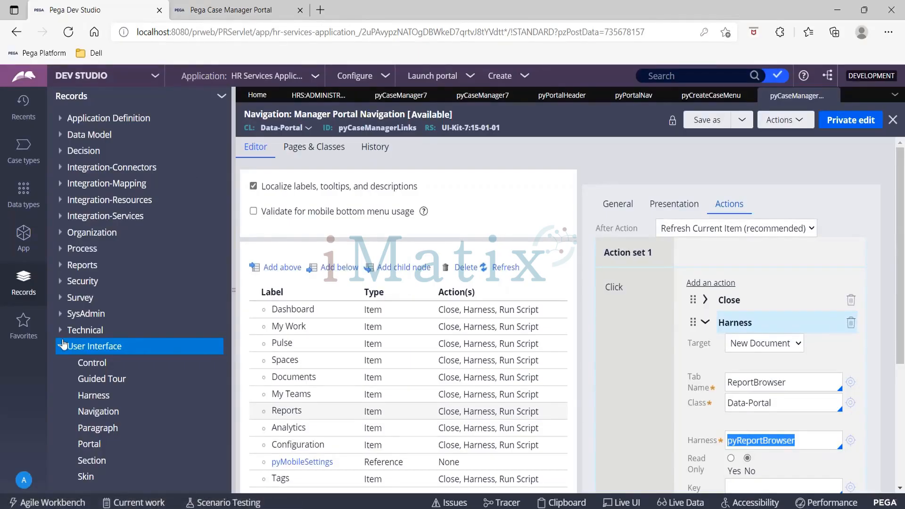
- Collapse the User Interface category in the Records explorer and check the running portal's header and menu once more
click(61, 346)
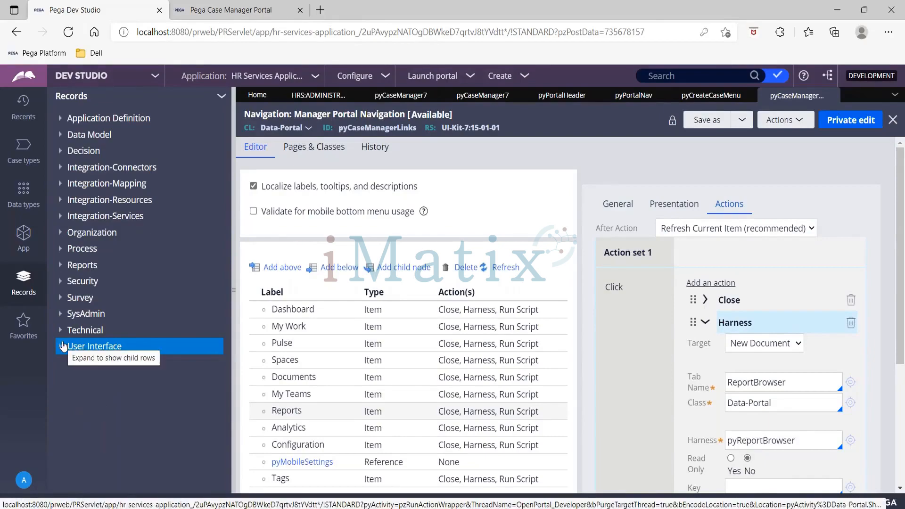
click(323, 303)
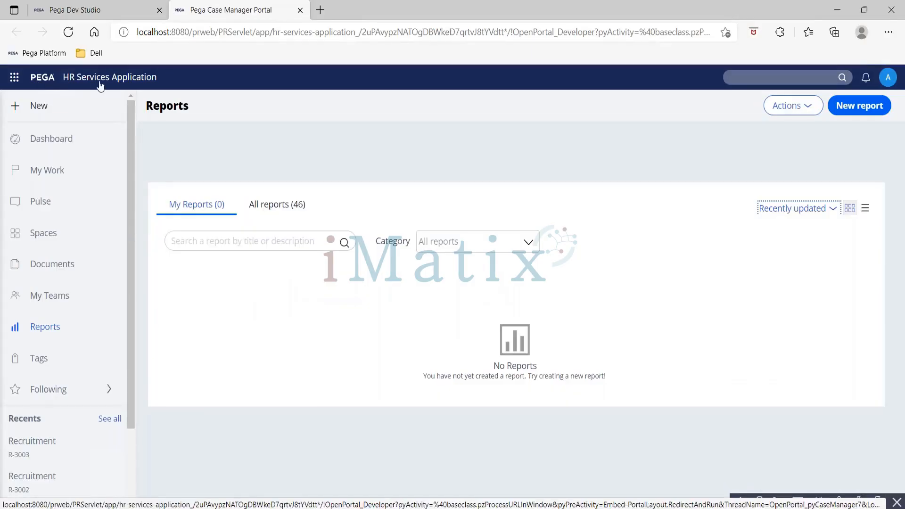
click(114, 13)
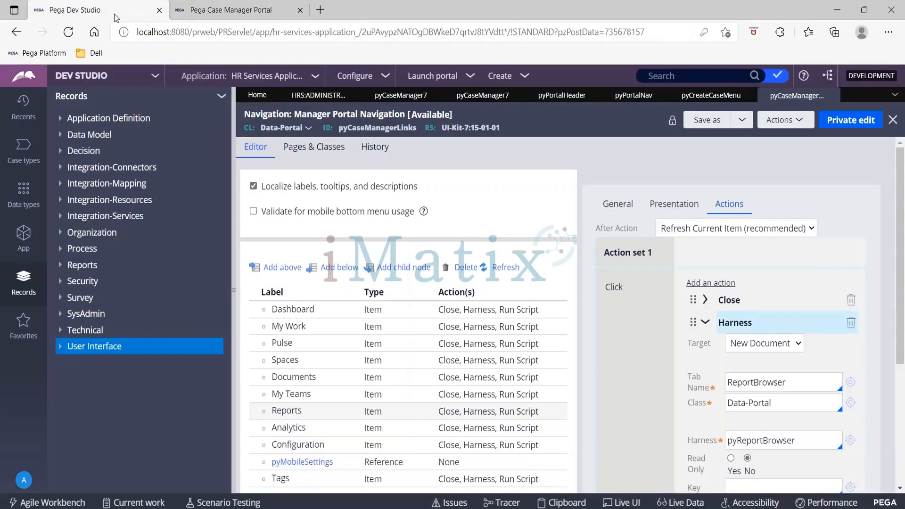
- Switch from Dev Studio to App Studio and open the Theme settings of the HR Services Application
click(154, 78)
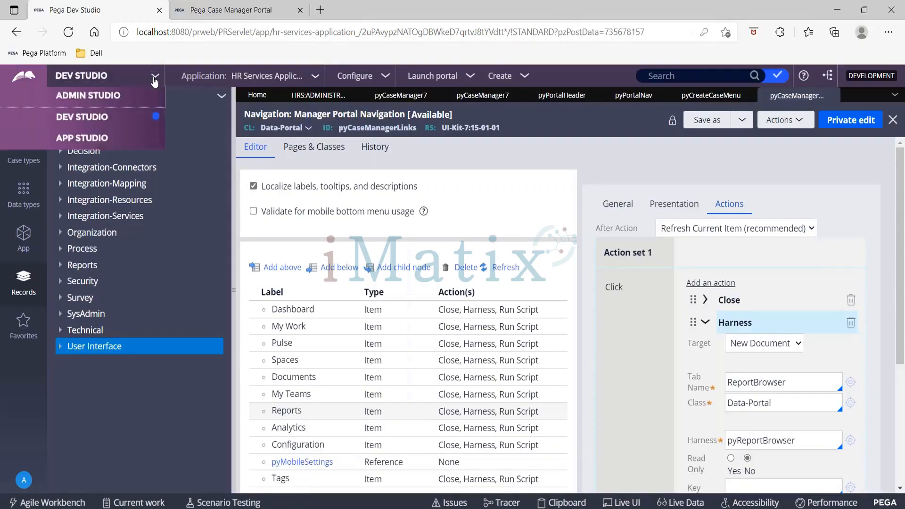
click(82, 139)
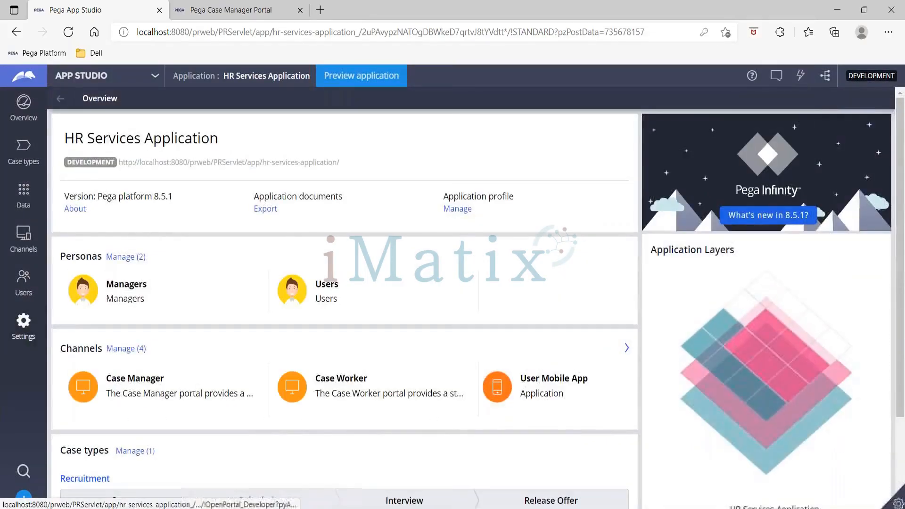
click(23, 324)
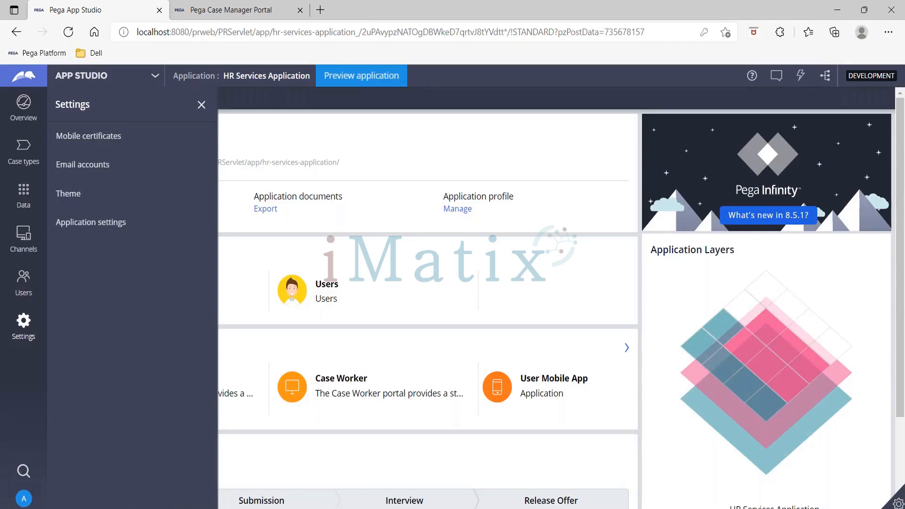
click(66, 194)
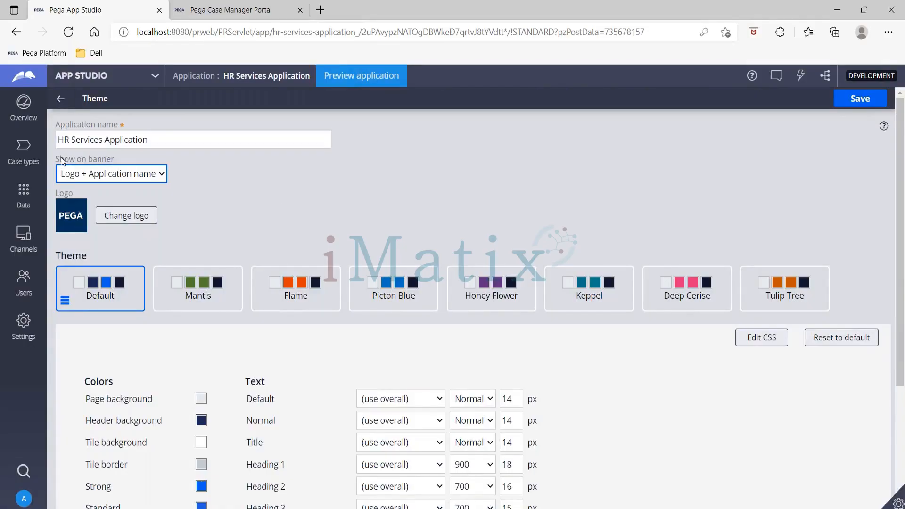
- Try to replace the application logo with the Amazon "a" icon from the icon library
click(162, 174)
click(162, 174)
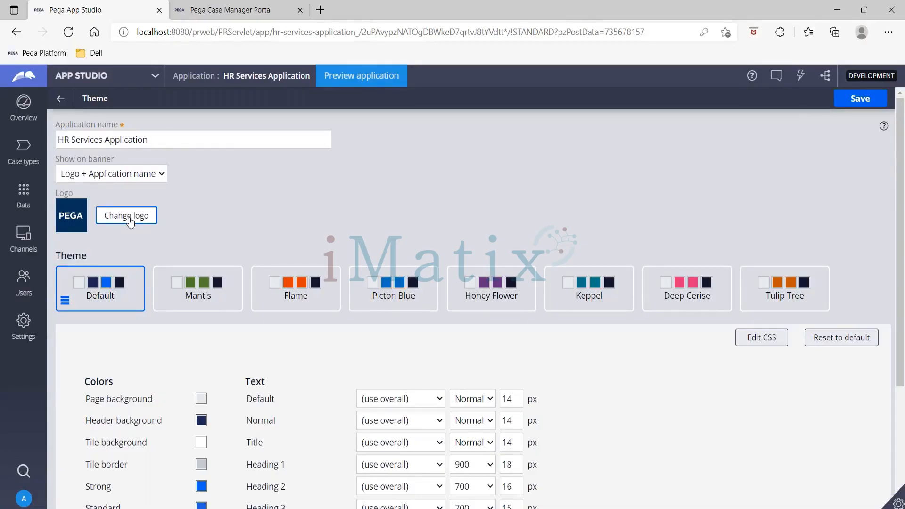
click(130, 220)
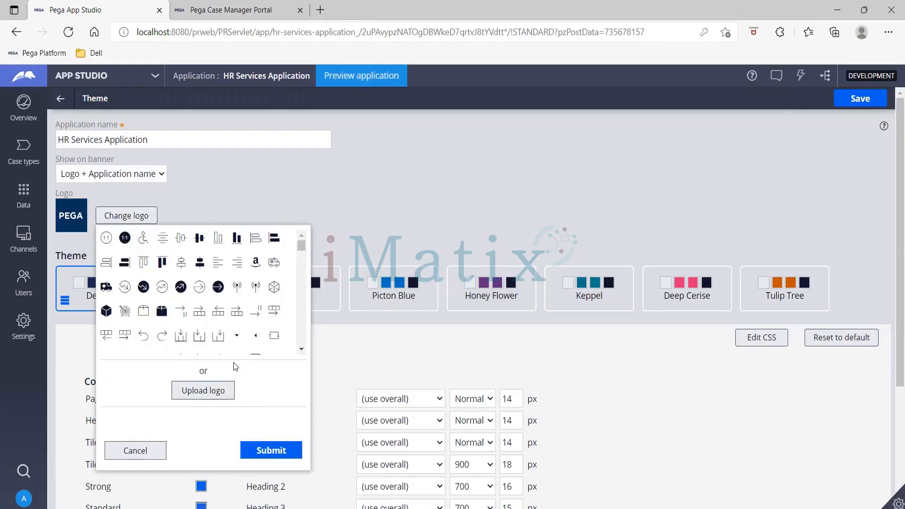
scroll(273, 312, down, 5)
scroll(273, 312, up, 3)
click(255, 262)
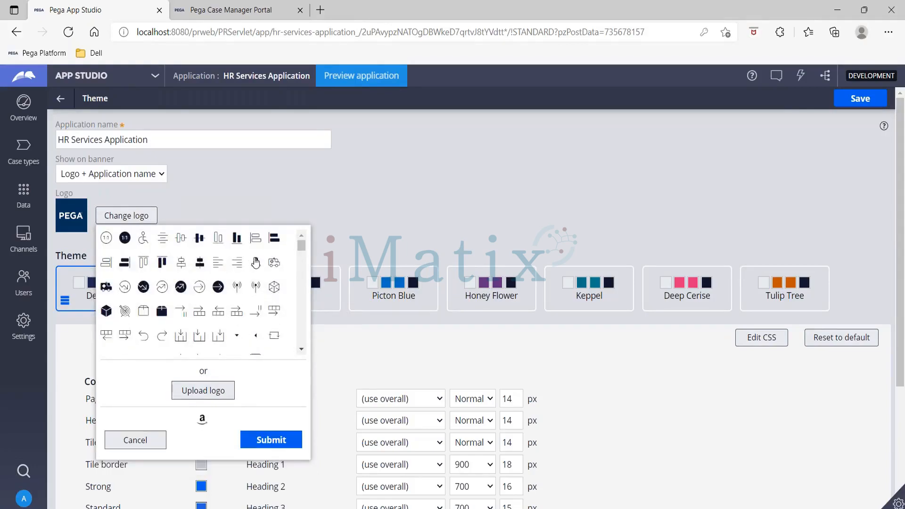
click(264, 443)
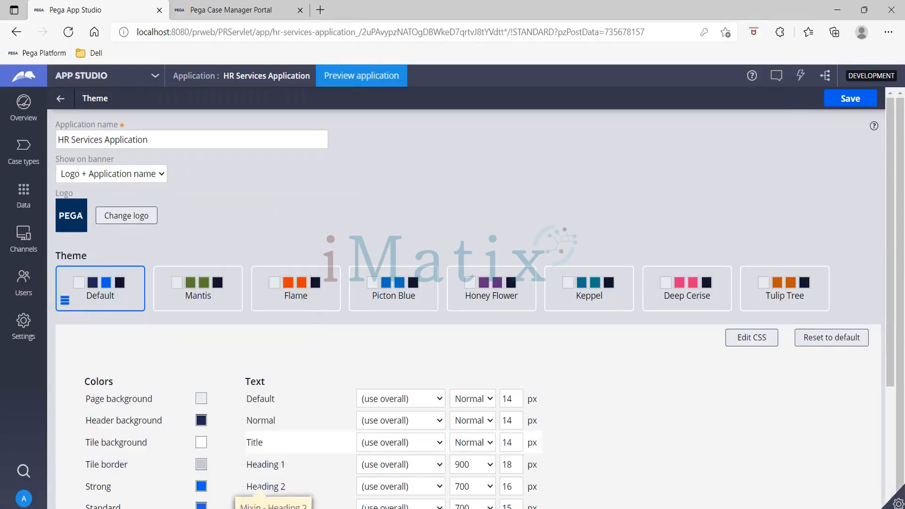
- Set the application logo to the Amazon "a" icon from the icon library and save the theme
click(130, 217)
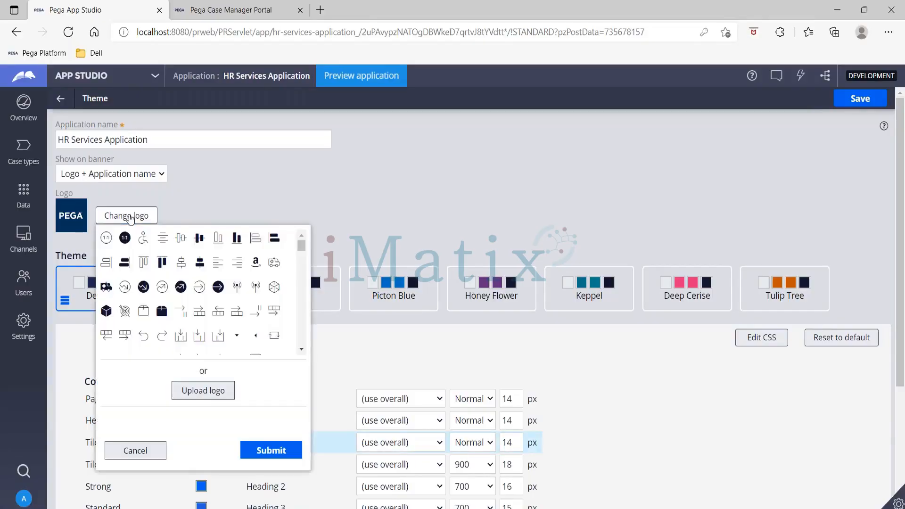
click(255, 262)
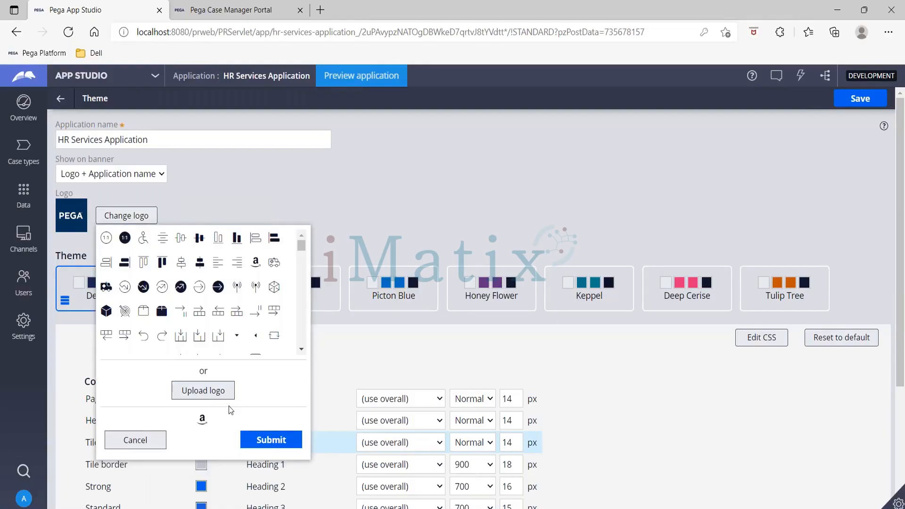
click(251, 442)
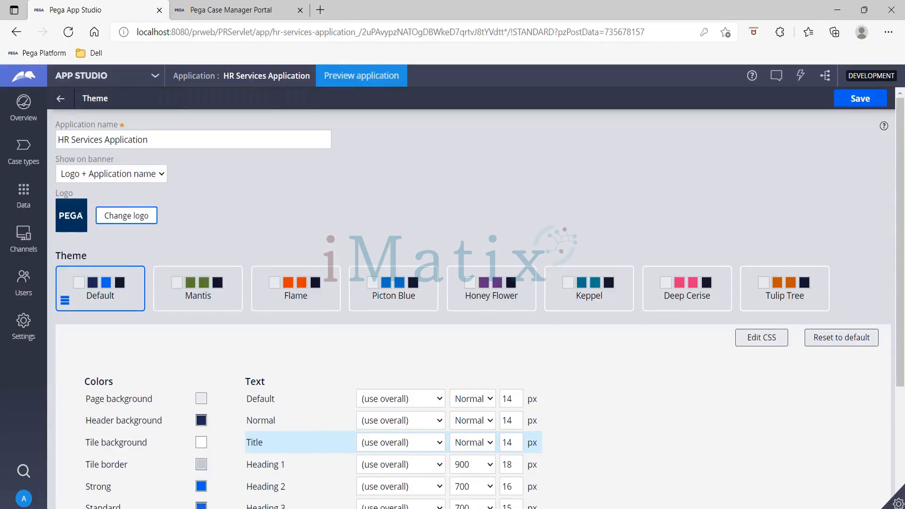
click(858, 106)
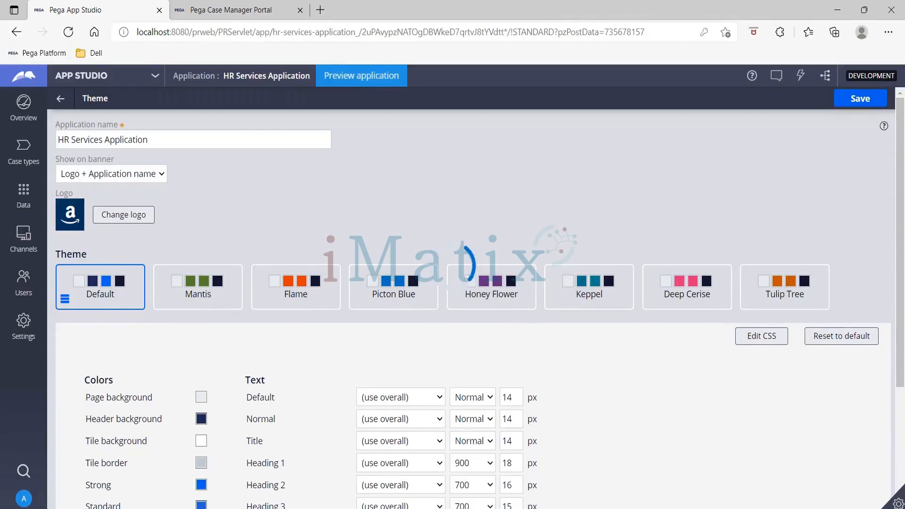
- Reload the running Case Manager portal and check the application logo in its header
click(224, 12)
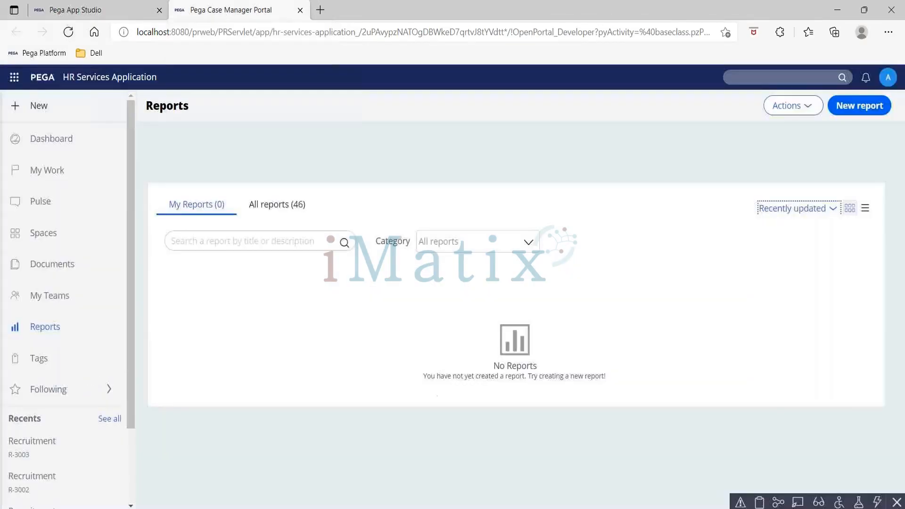
click(71, 35)
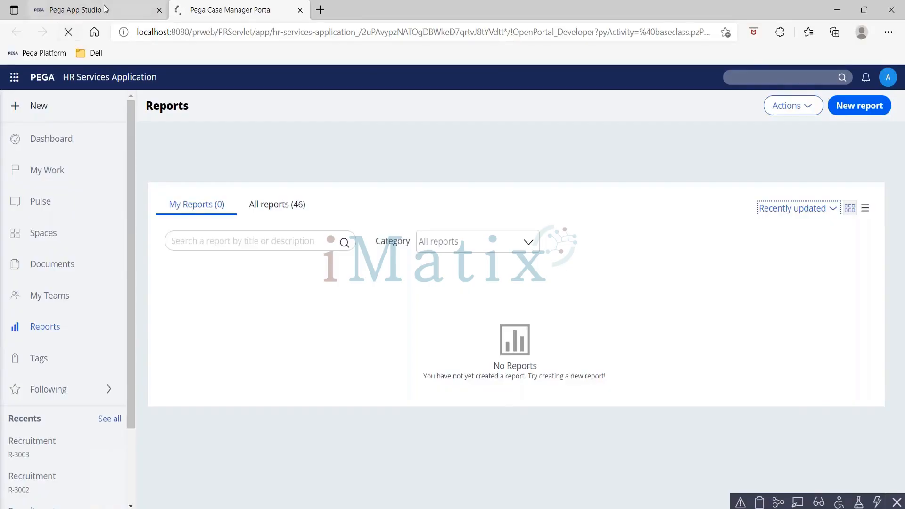
click(76, 9)
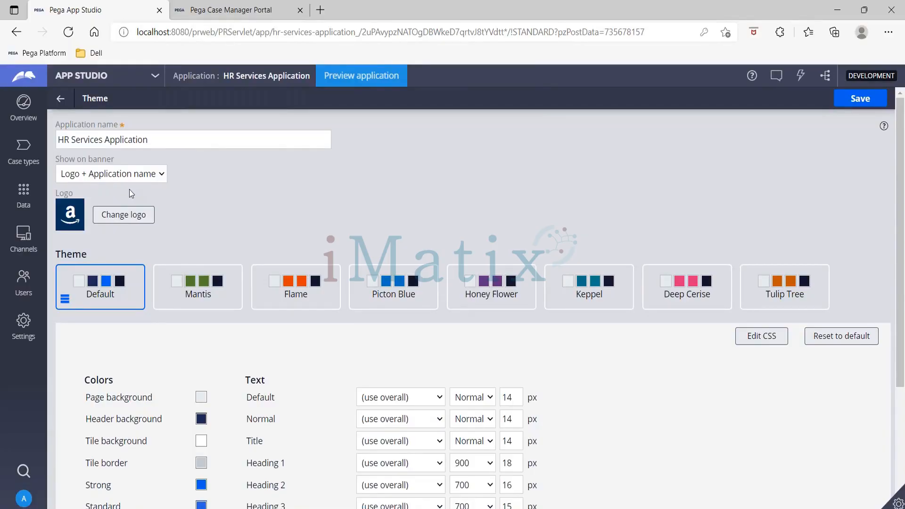
click(228, 14)
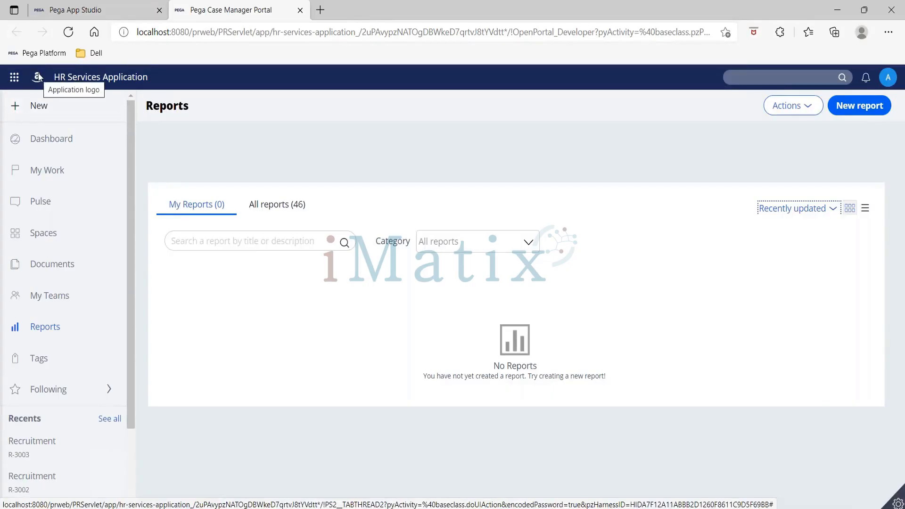
- Return to App Studio, look over the available themes, colors and text settings, and switch to Dev Studio
click(100, 14)
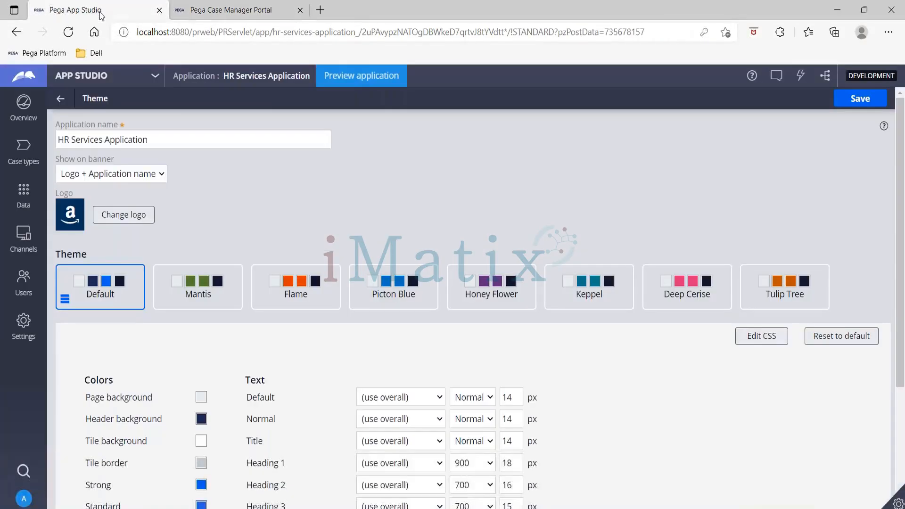
click(155, 79)
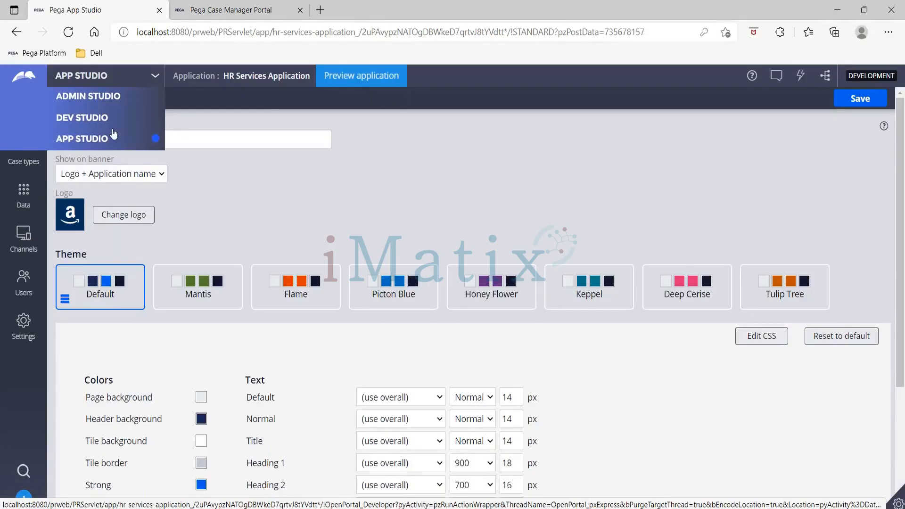
click(343, 207)
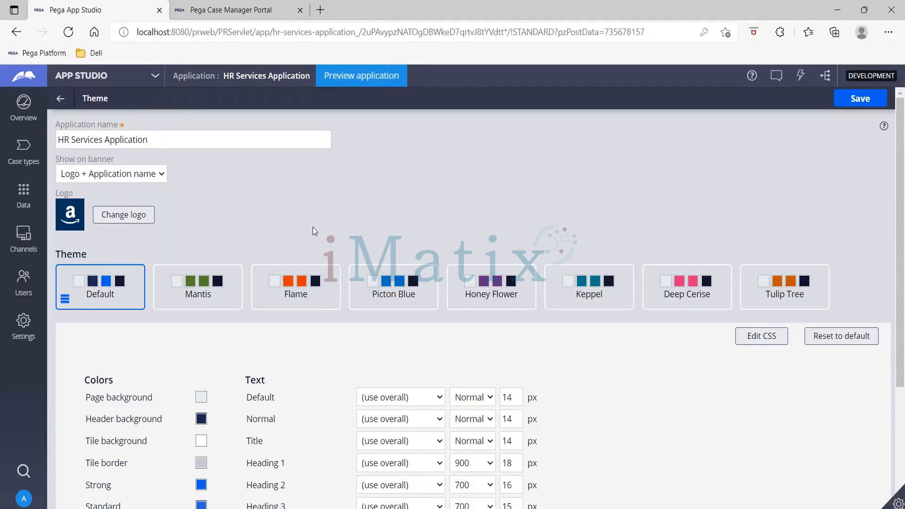
scroll(257, 312, down, 1)
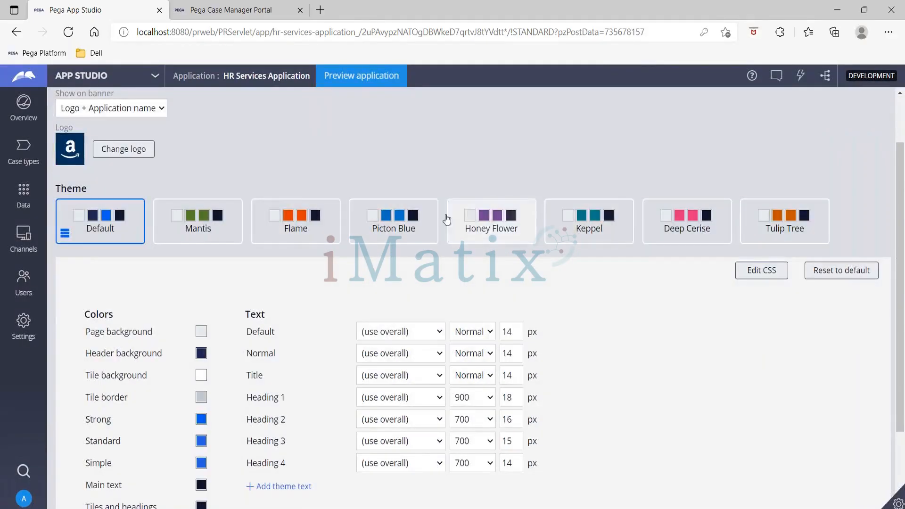
scroll(297, 204, up, 1)
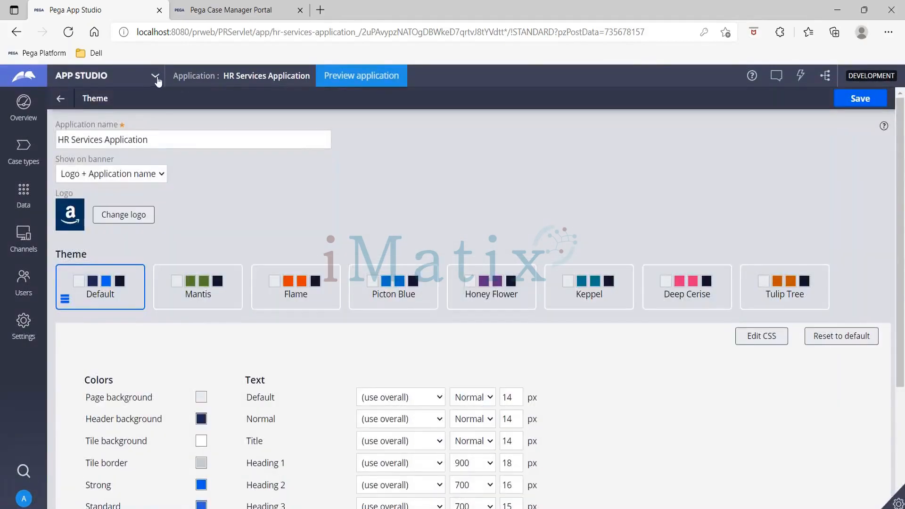
click(155, 77)
click(80, 119)
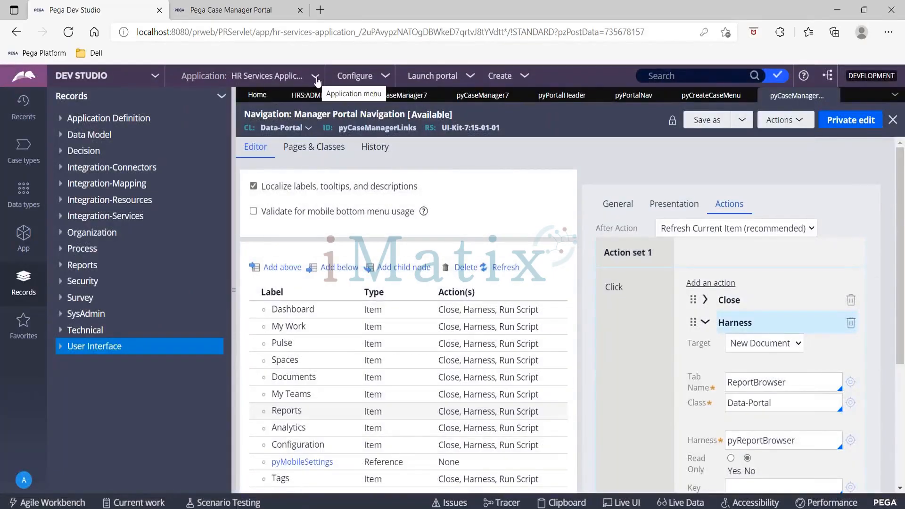
- Inspect the running portal with Live UI, select the header's application logo icon and open its pyPortalHeader section rule in Dev Studio
click(214, 15)
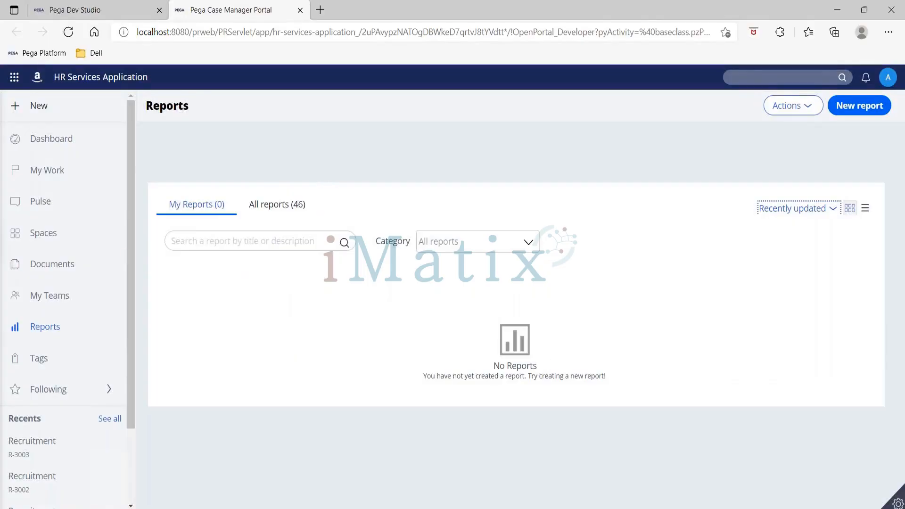
click(896, 502)
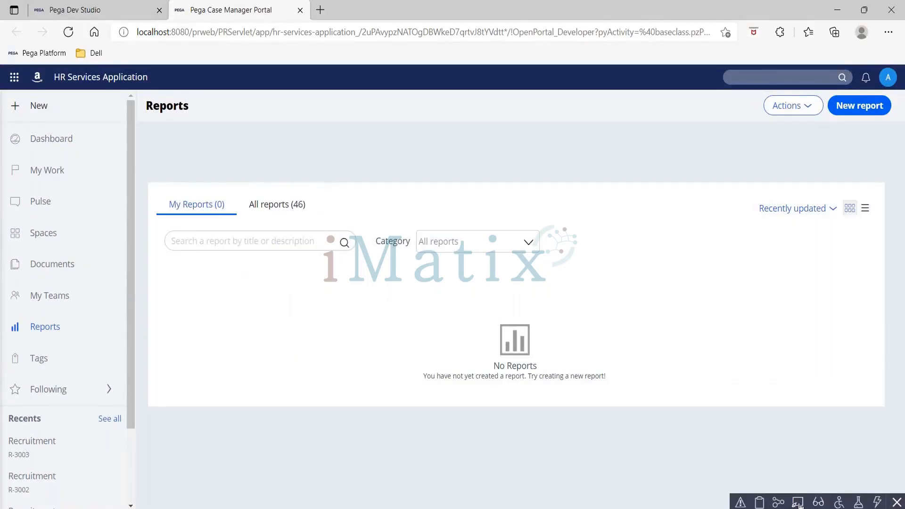
click(797, 503)
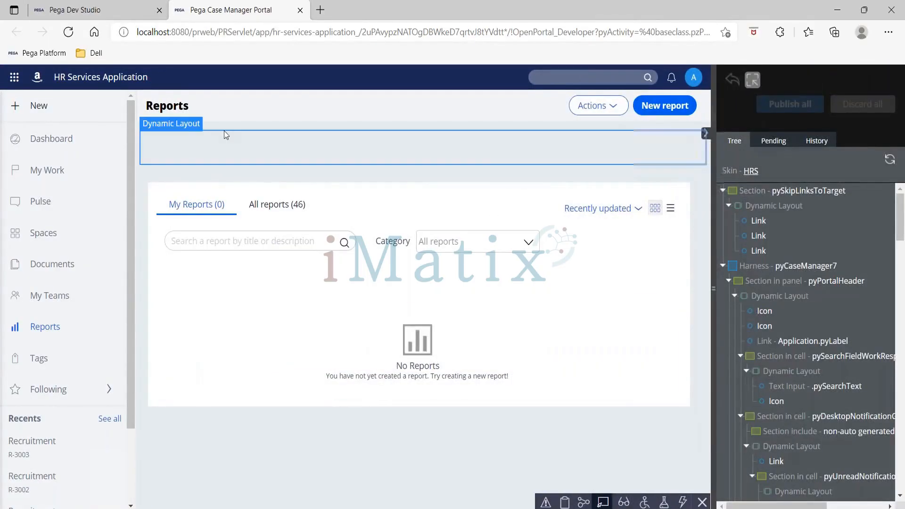
click(40, 78)
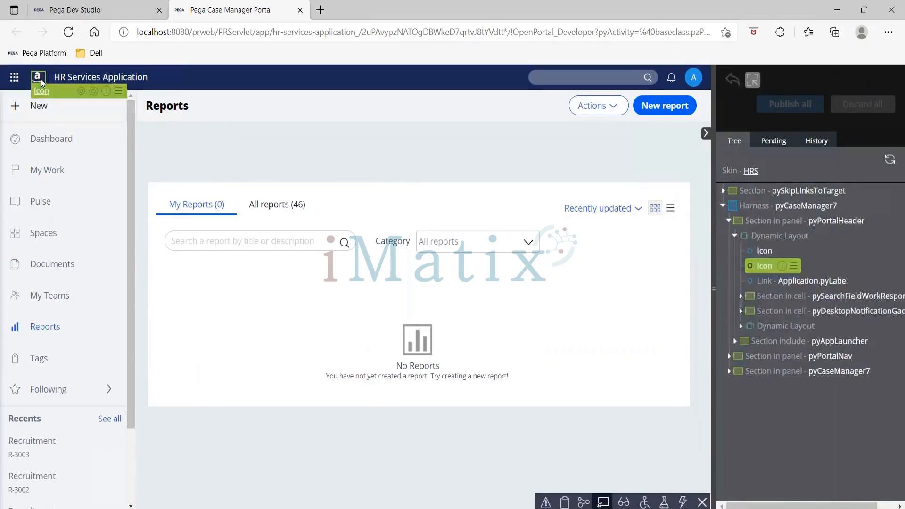
click(81, 93)
click(81, 93)
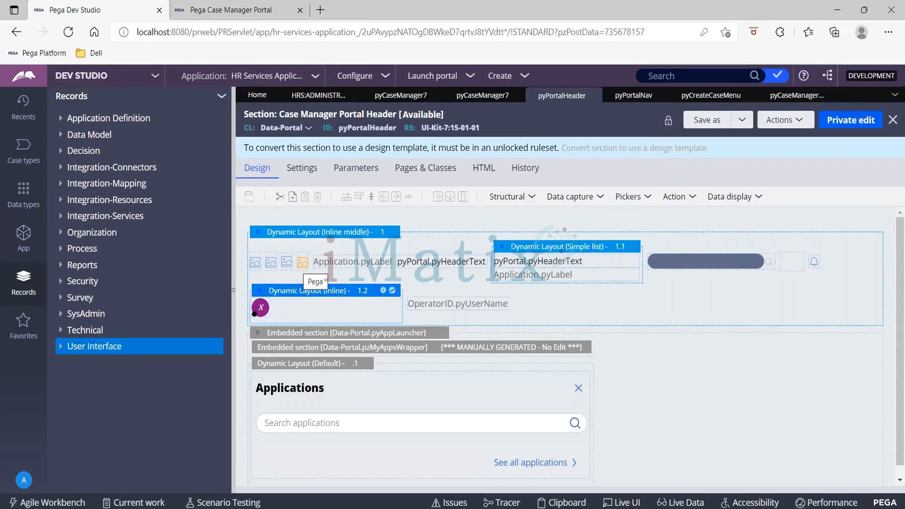
- Open the cell properties of the first header icon in pyPortalHeader and highlight its helper text value, My Applications
click(255, 262)
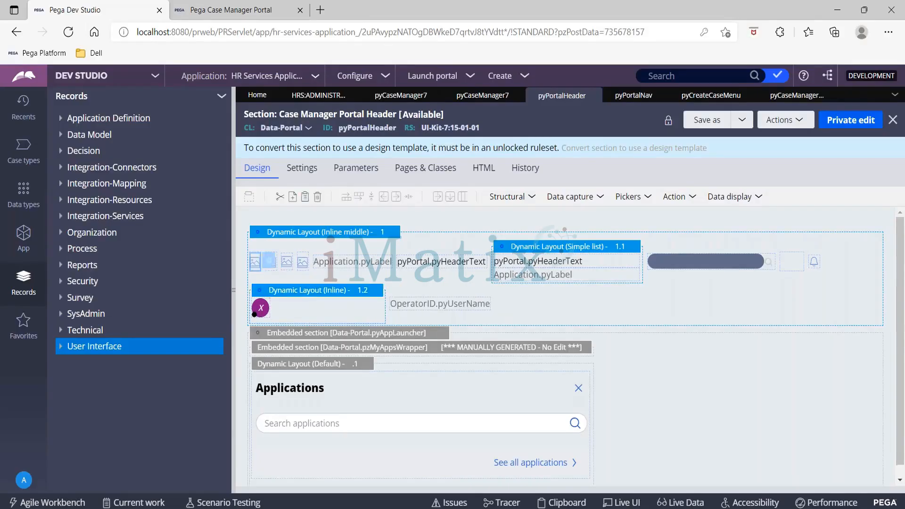
double_click(268, 263)
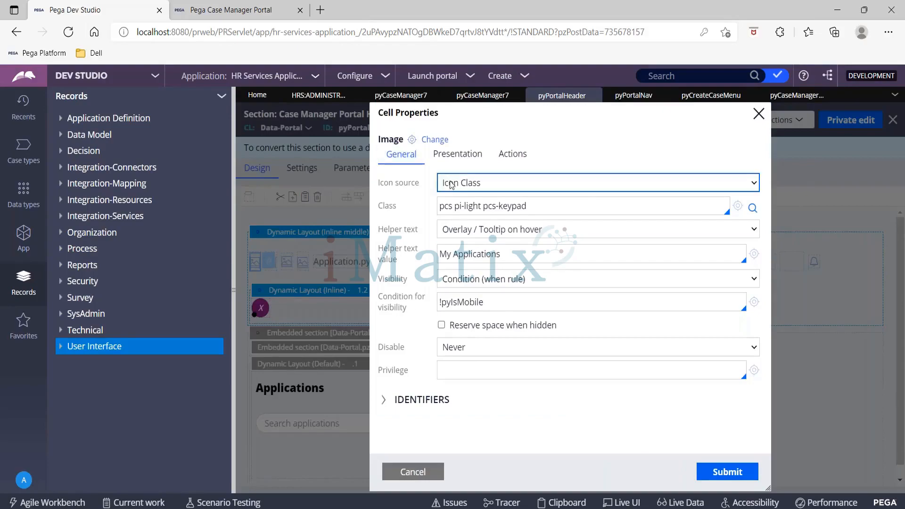
click(432, 212)
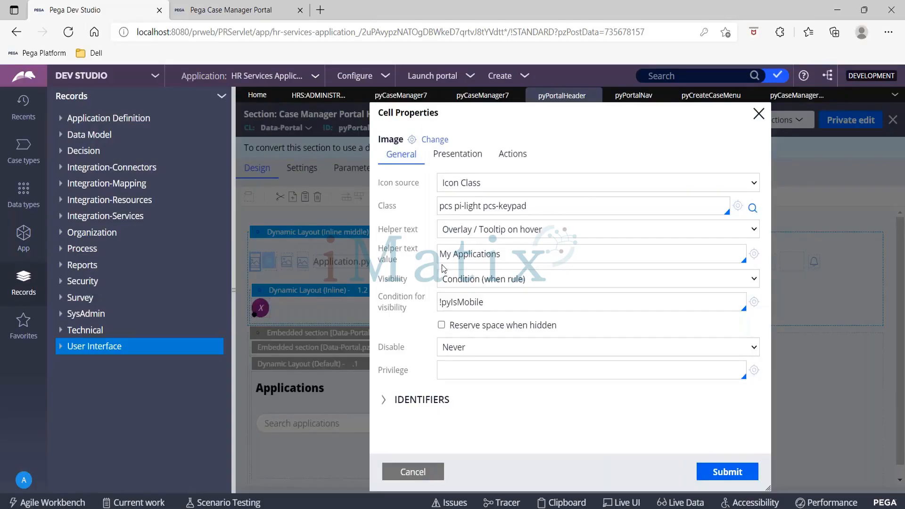
drag(440, 255, 524, 251)
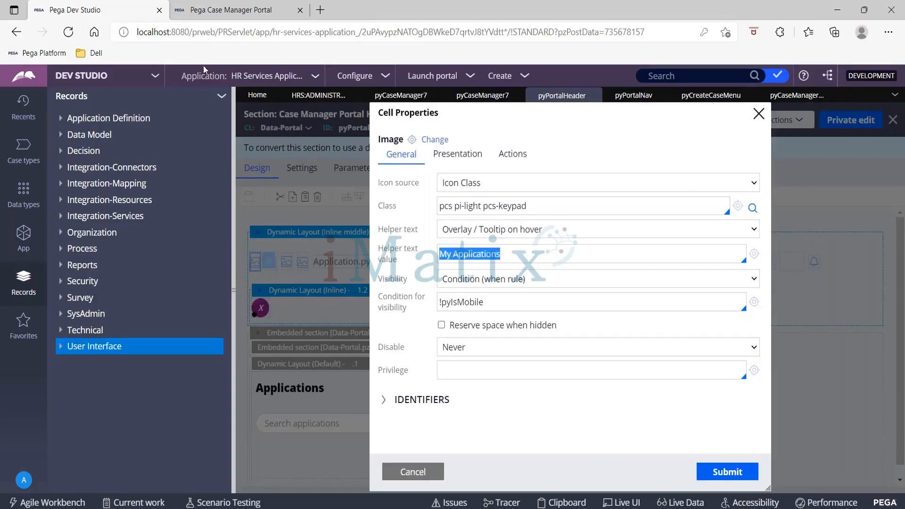
- Turn off Live UI in the running portal, check the My Applications icon's tooltip, and close the icon's cell properties in Dev Studio
click(222, 10)
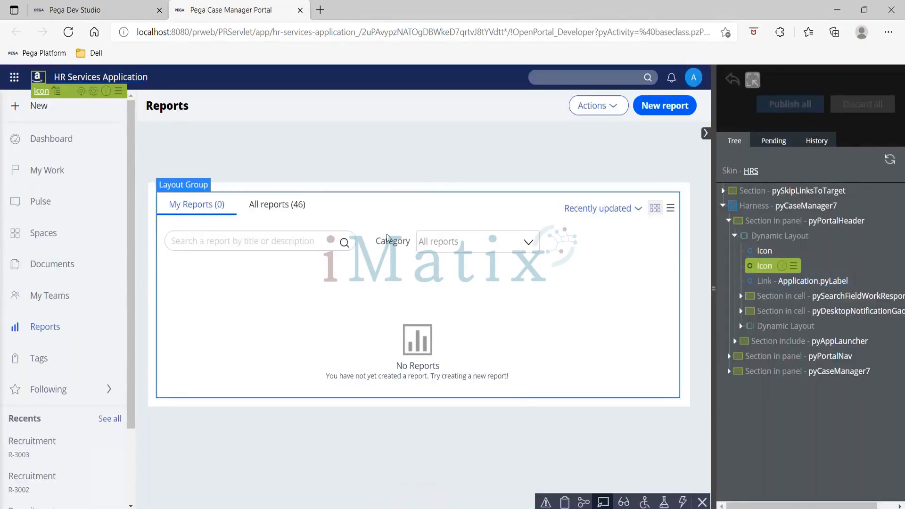
click(603, 502)
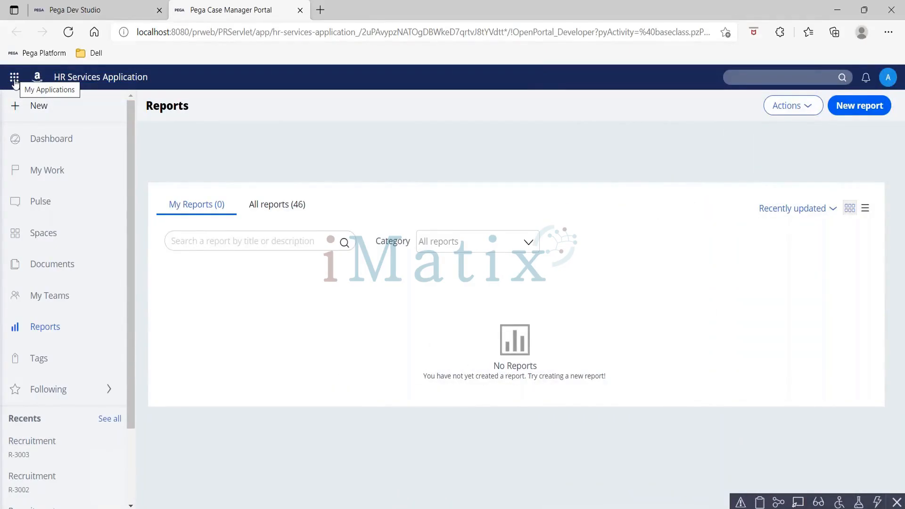
click(75, 9)
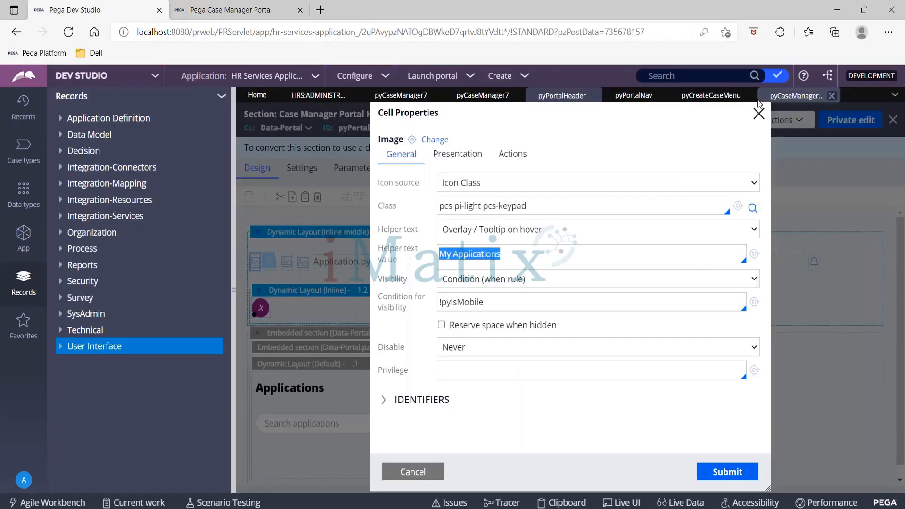
click(759, 114)
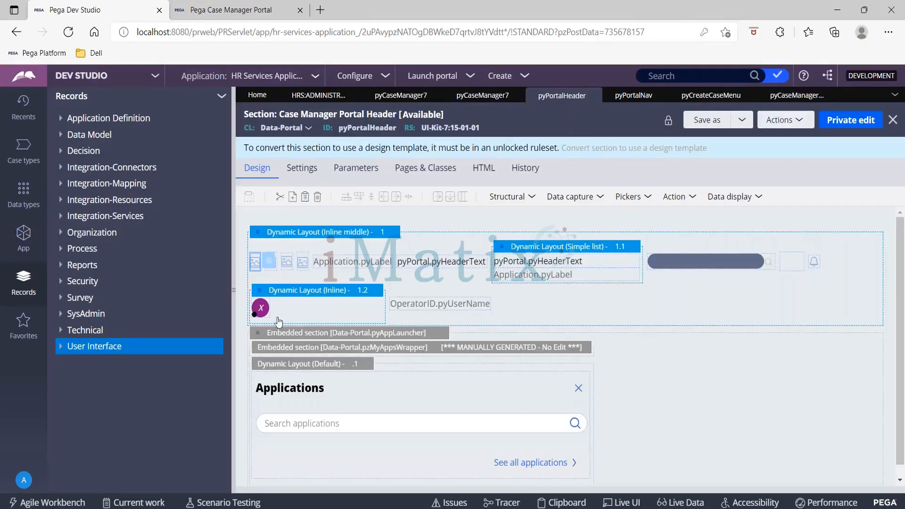
- Examine the second header icon's cell properties, highlighting the helper text value Application logo, close them and return to the running portal
drag(276, 273, 284, 262)
double_click(283, 263)
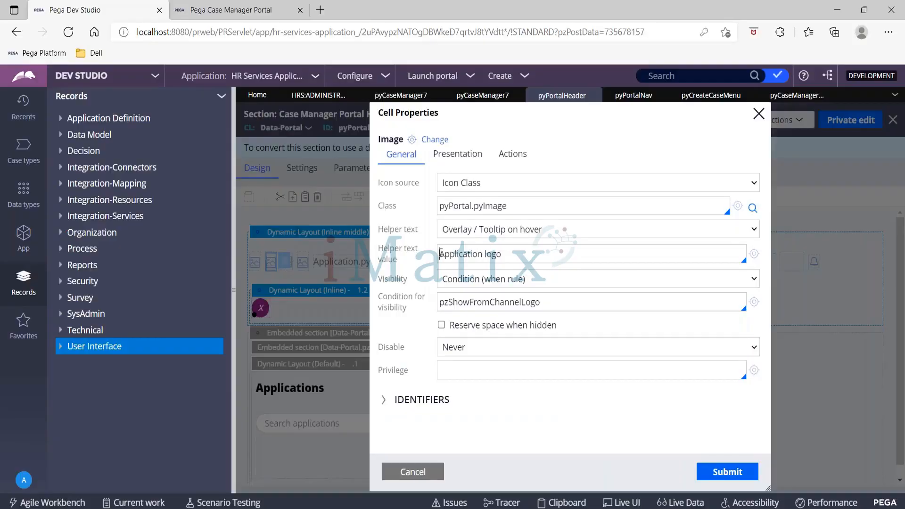
drag(440, 253, 519, 255)
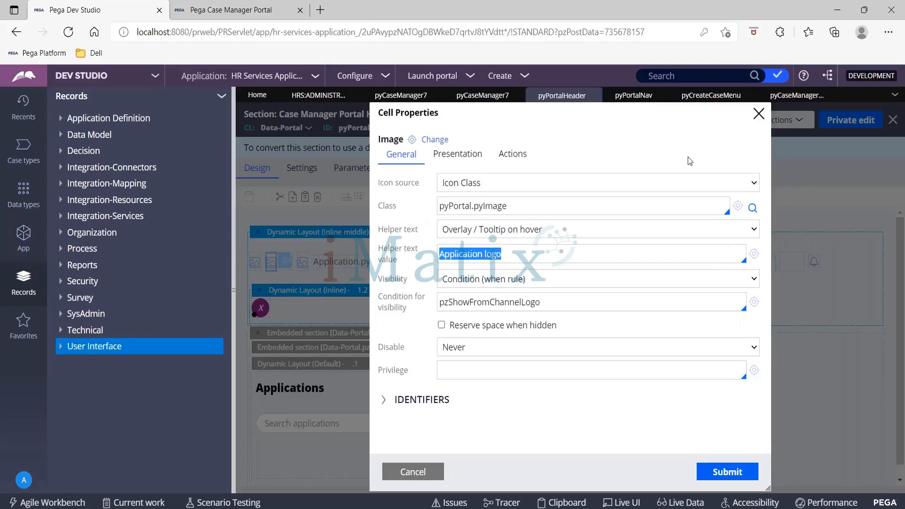
click(758, 114)
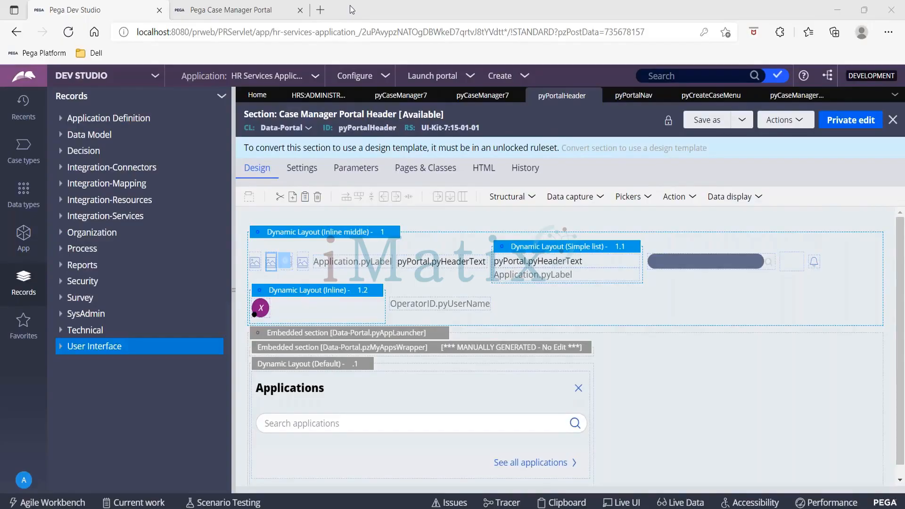
key(ctrl+Tab)
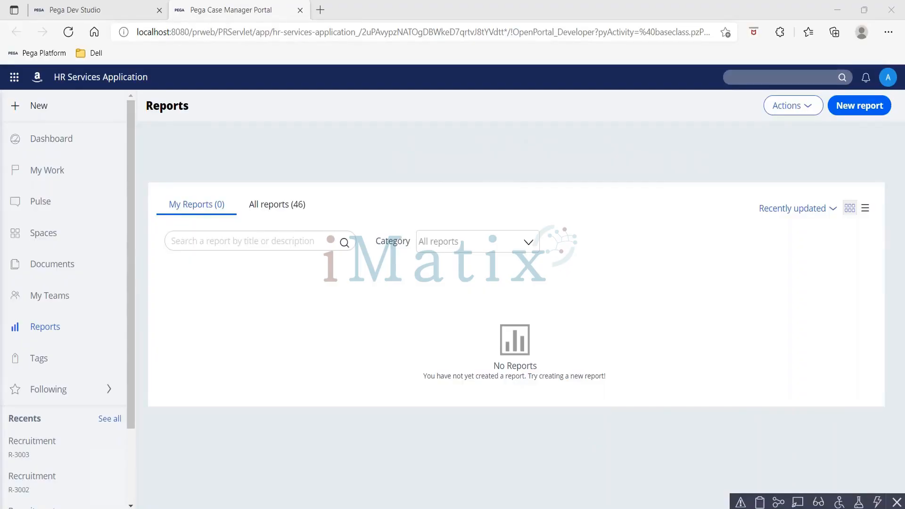
- Open the portal's Dashboard page and look through its widgets, from the case stages to the work queues
click(65, 148)
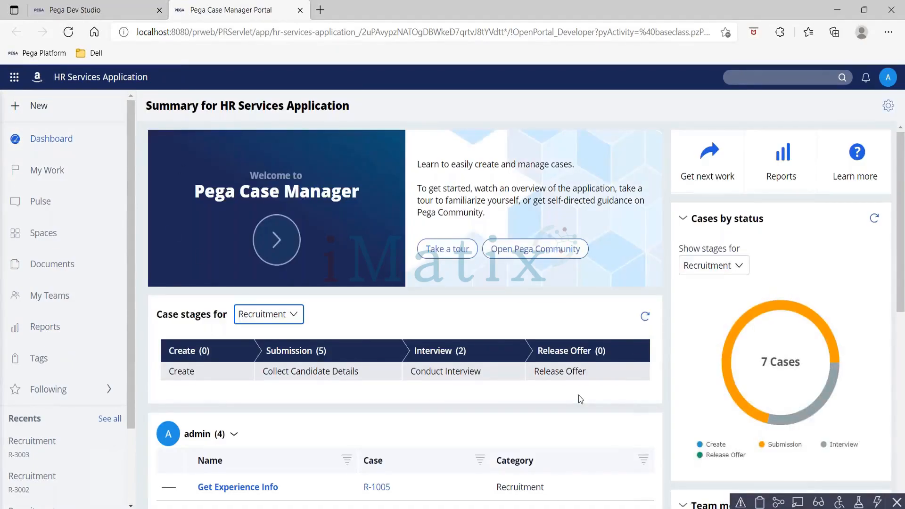
scroll(580, 399, down, 1)
scroll(423, 294, down, 7)
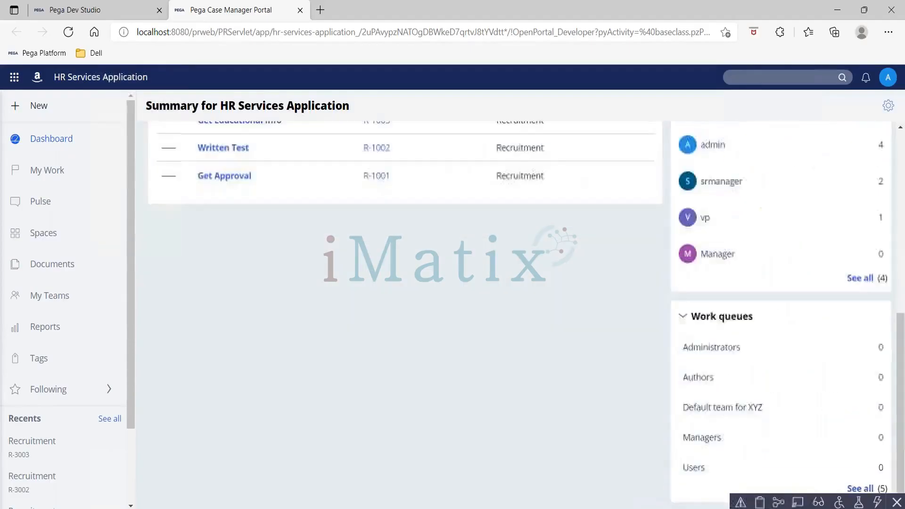
scroll(423, 294, up, 3)
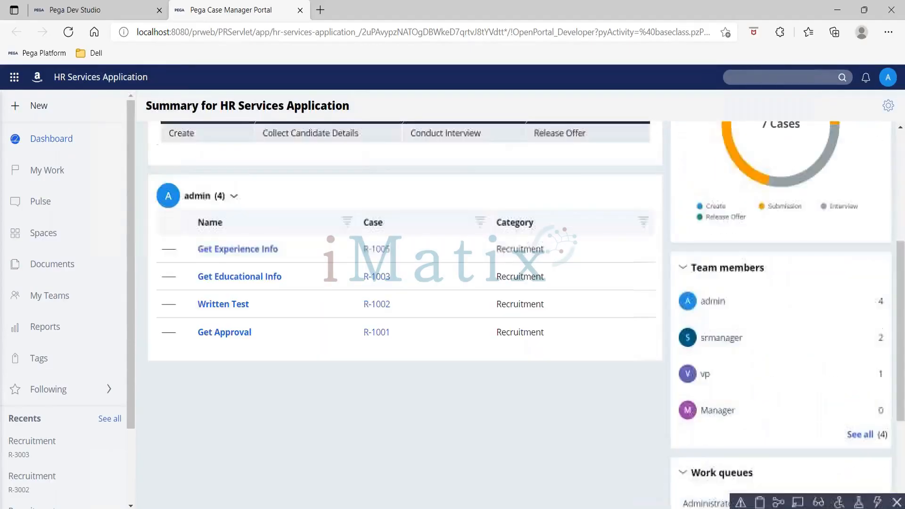
scroll(526, 314, up, 5)
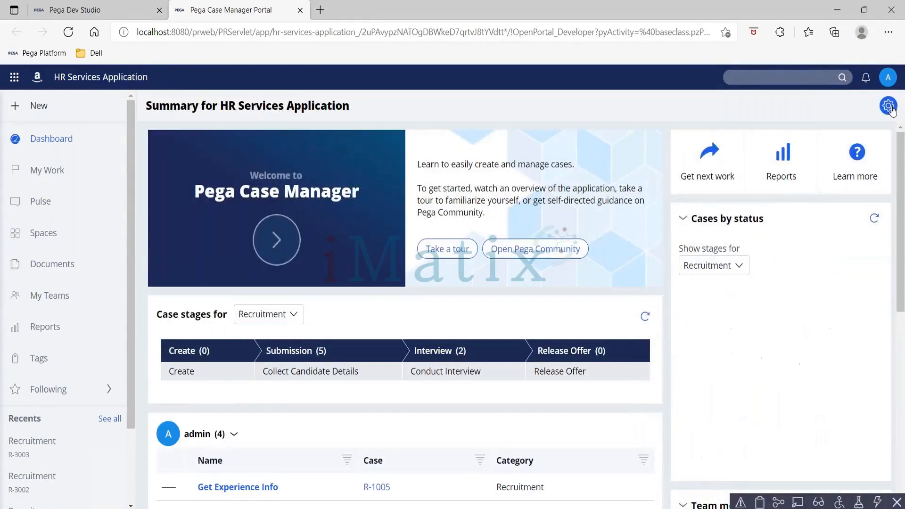
- Open the dashboard for editing, switch its template to Four square and review the resulting slots
click(889, 106)
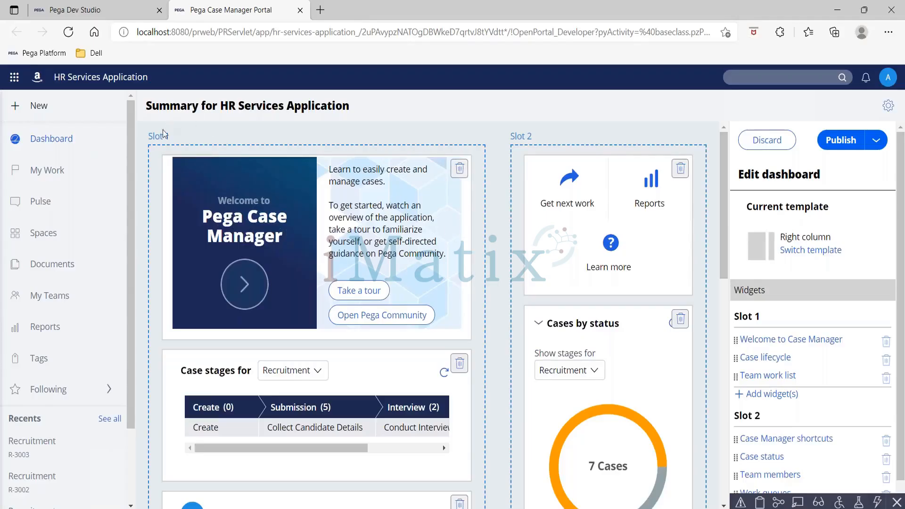
scroll(506, 207, down, 12)
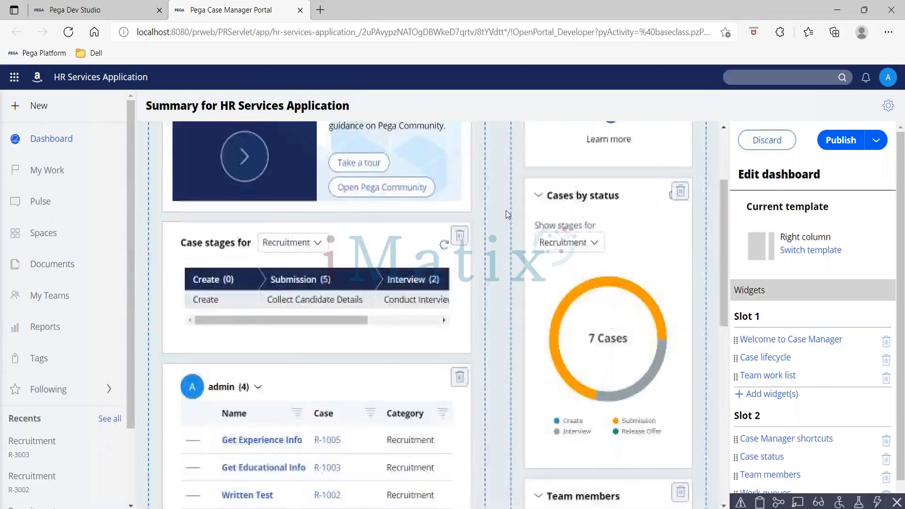
scroll(505, 210, up, 8)
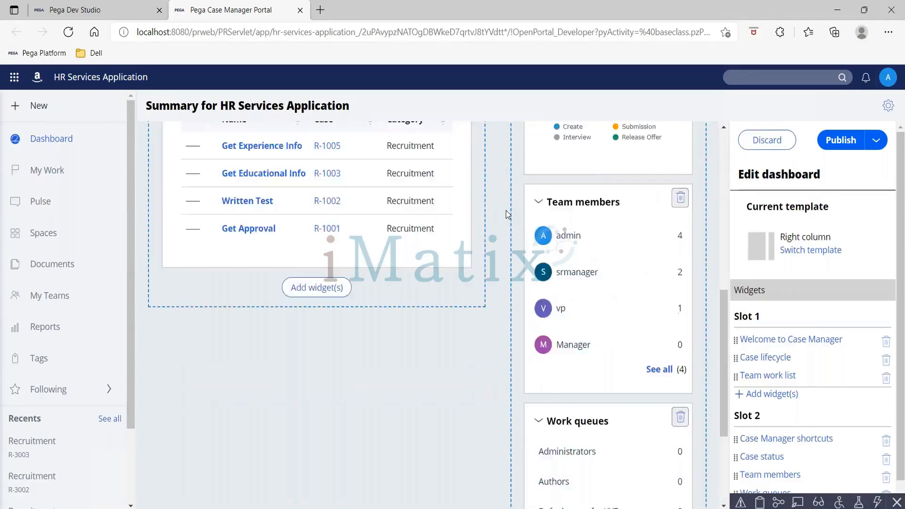
click(795, 253)
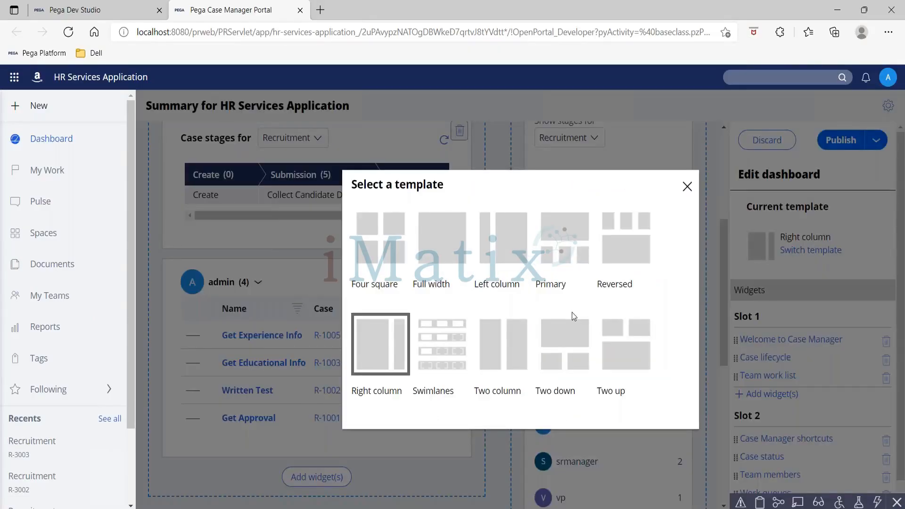
click(388, 238)
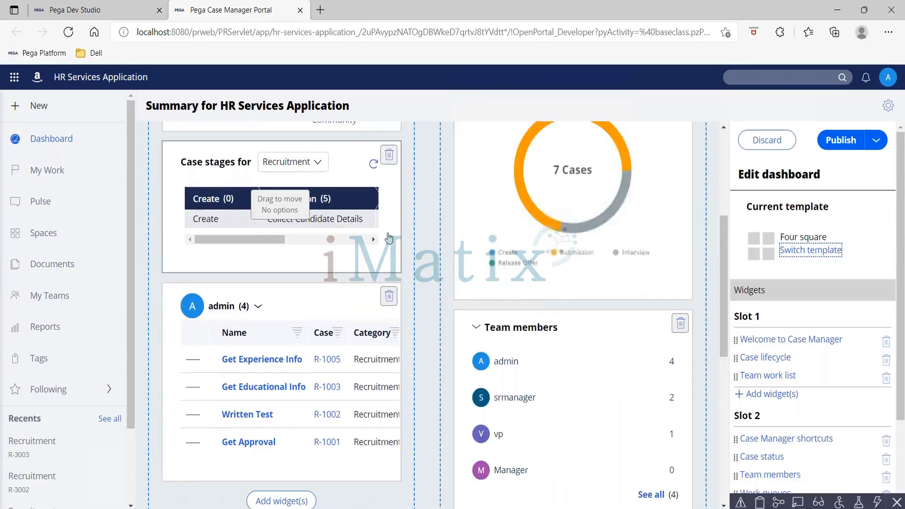
scroll(381, 275, up, 5)
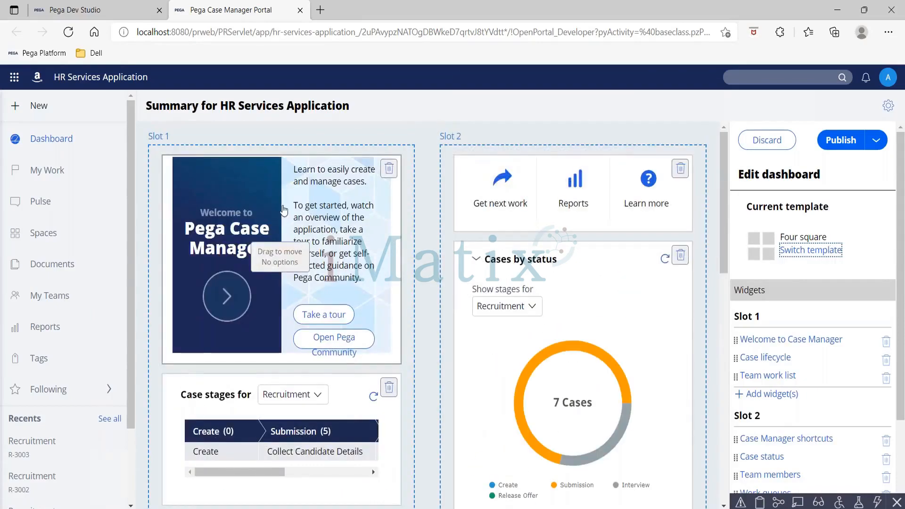
scroll(416, 359, down, 10)
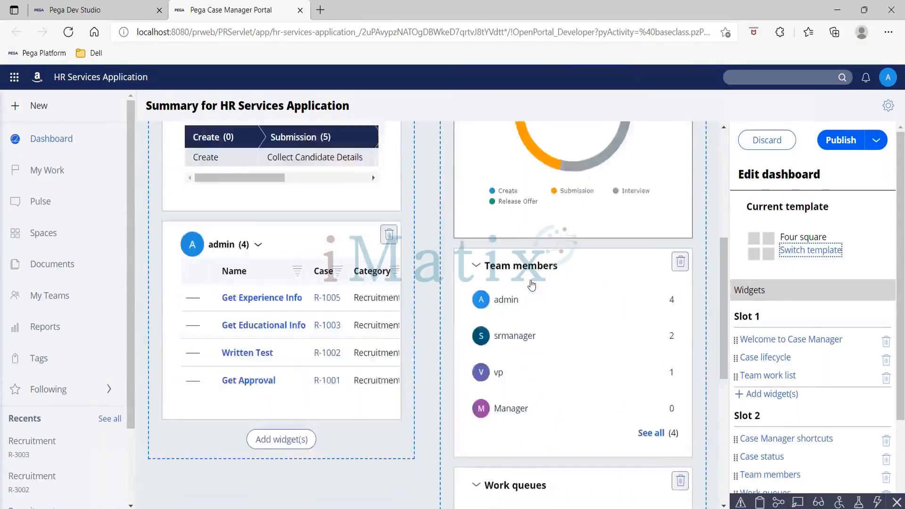
- Browse the widgets available for slot 3 of the dashboard and add Nearby Cases and Connected Apps to it
click(284, 466)
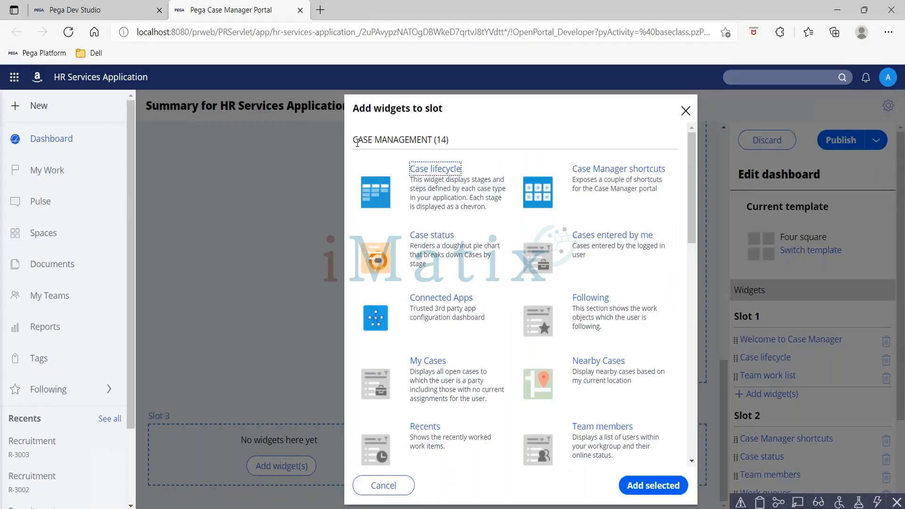
scroll(488, 280, down, 3)
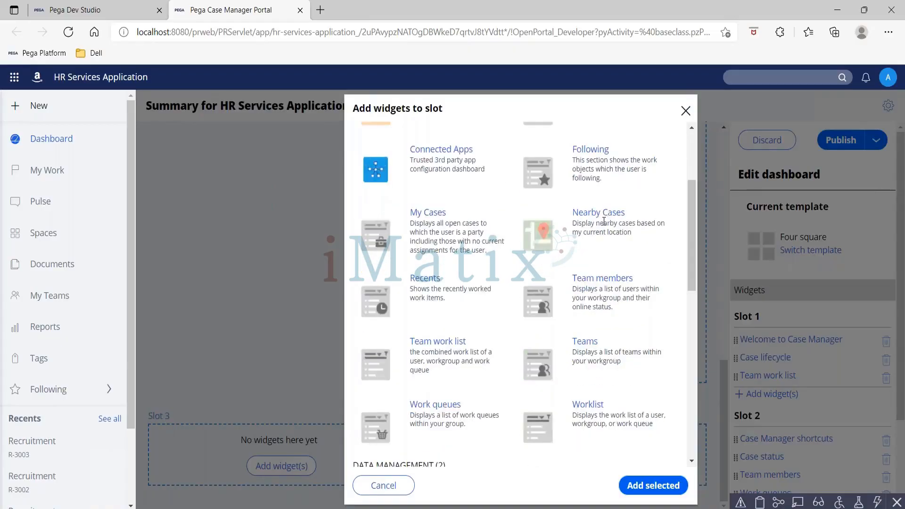
click(602, 217)
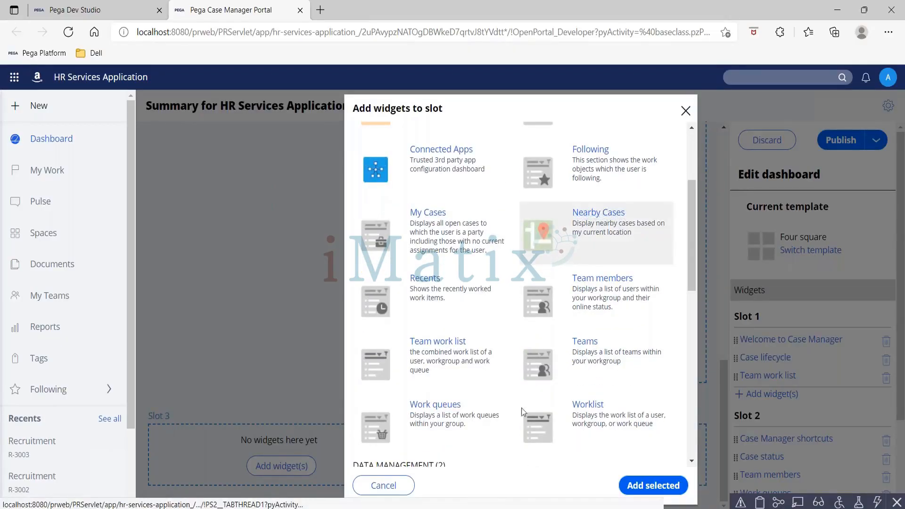
scroll(520, 367, down, 5)
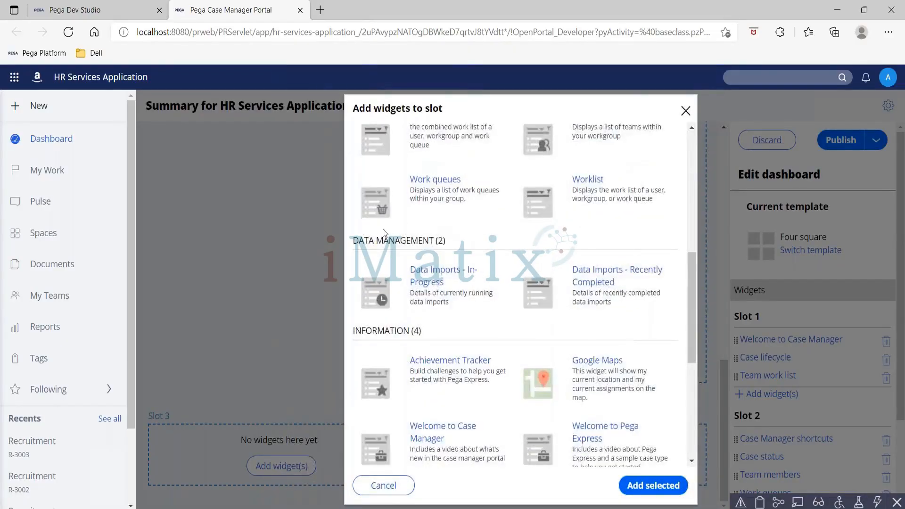
scroll(513, 312, down, 2)
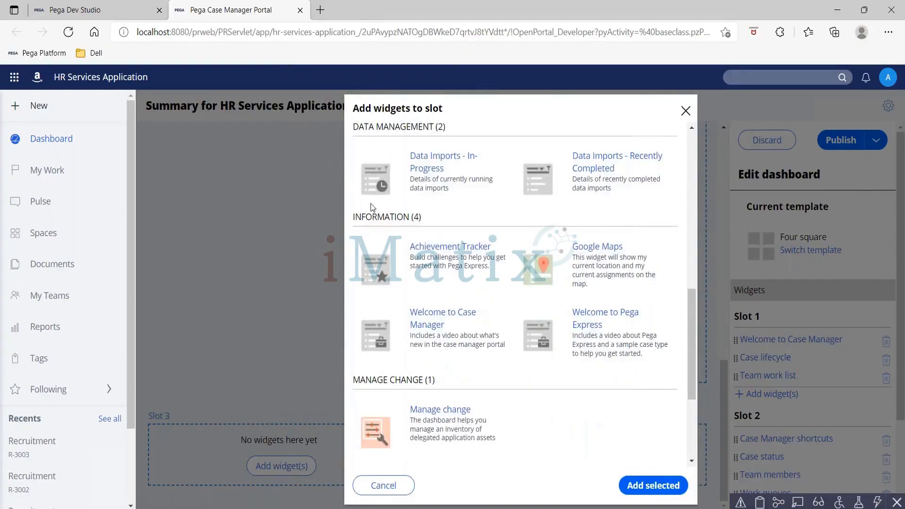
scroll(422, 268, down, 4)
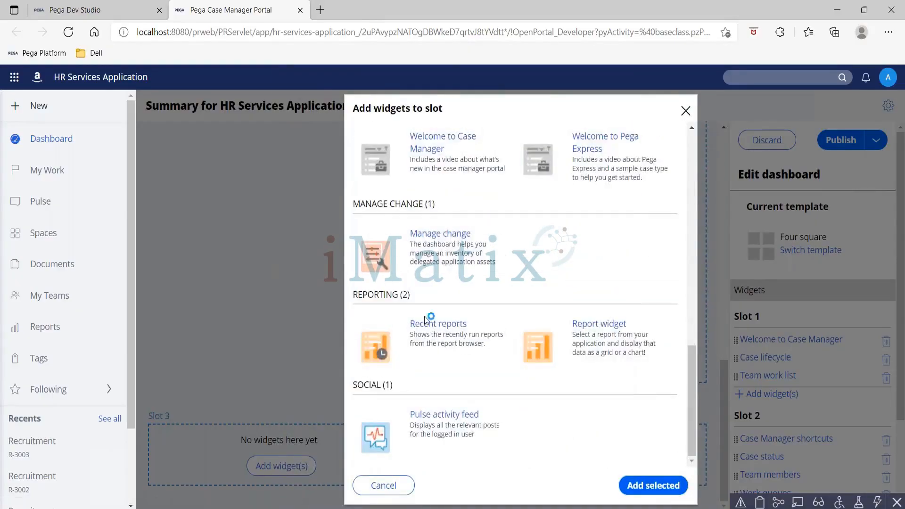
scroll(428, 331, up, 17)
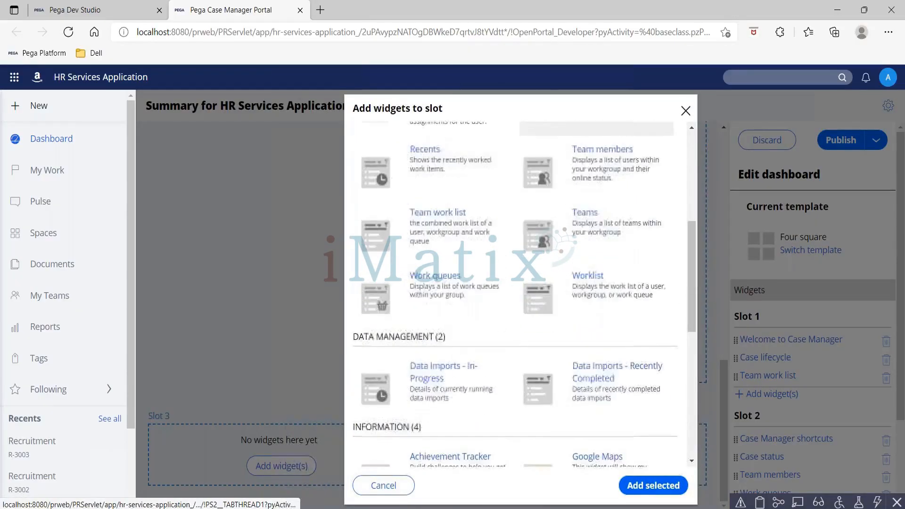
click(439, 236)
click(433, 234)
click(445, 236)
click(648, 484)
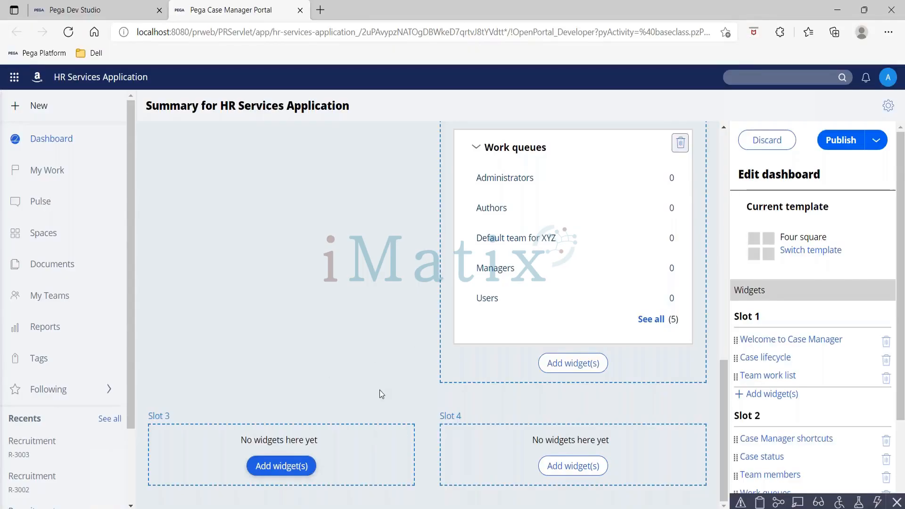
- Move the Work queues widget from slot 2 to slot 4 and publish the dashboard
drag(510, 180, 538, 432)
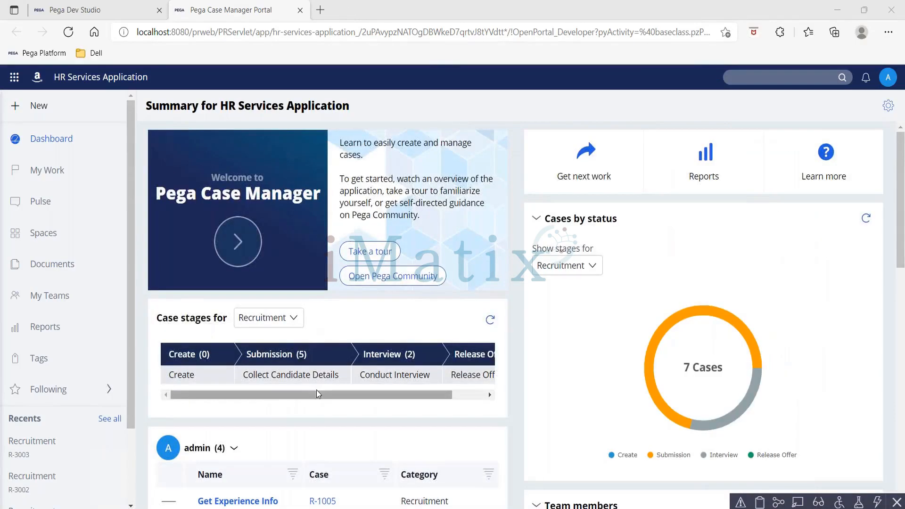
scroll(446, 318, down, 10)
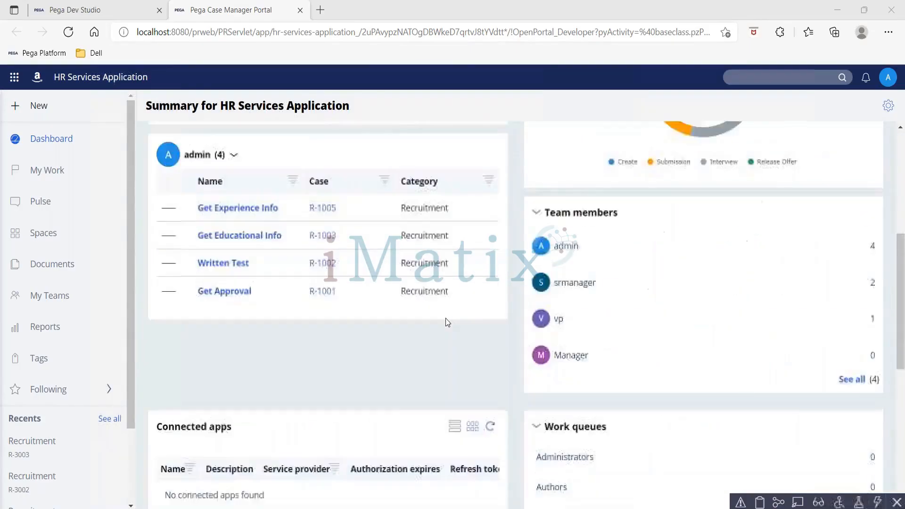
scroll(445, 318, down, 5)
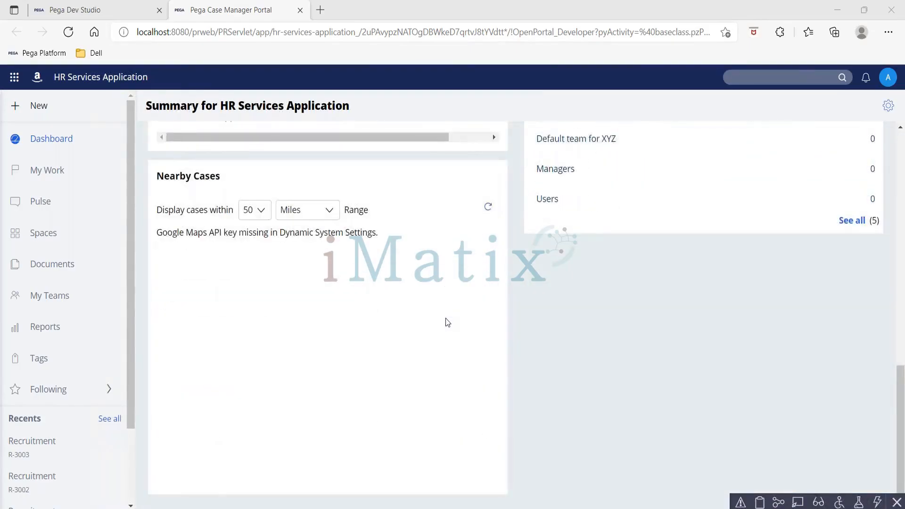
scroll(445, 318, up, 7)
scroll(445, 318, up, 7)
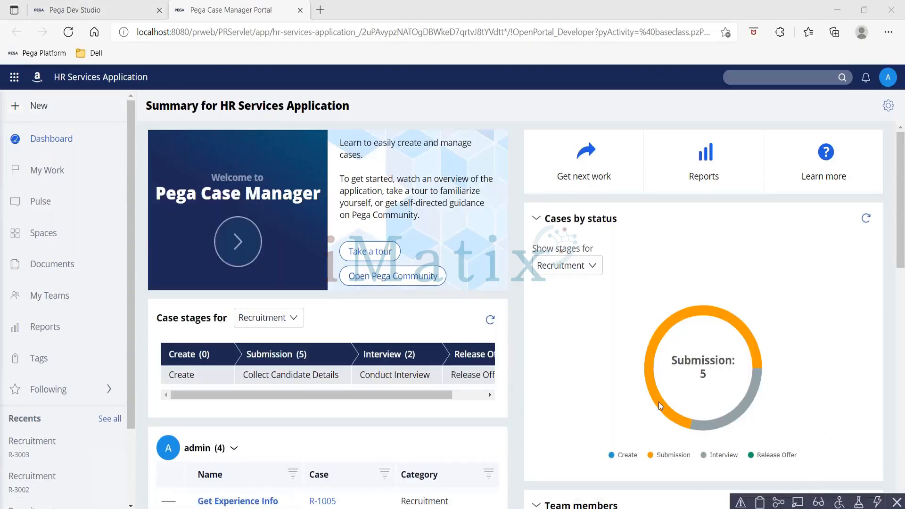
- Inspect the portal with Live UI, select the navigation menu that holds Dashboard through Tags, and open its pyPortalNavInner section rule in Dev Studio
click(798, 502)
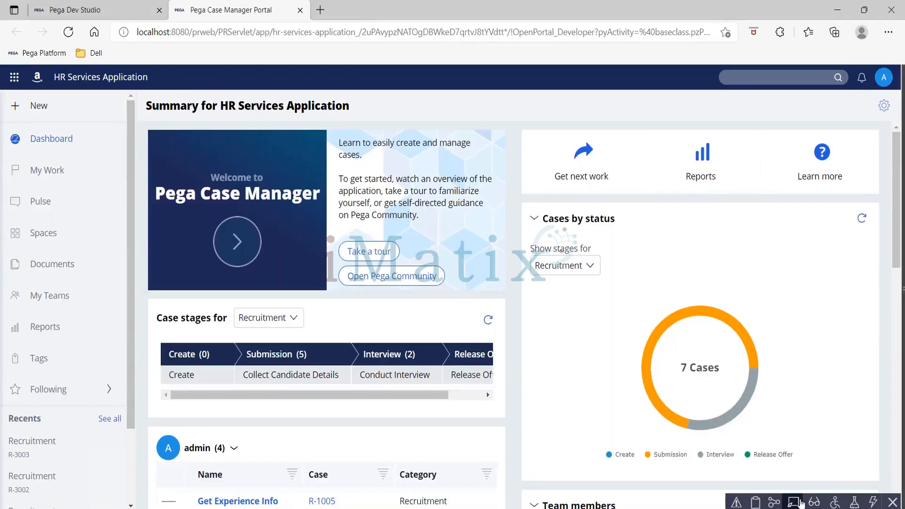
click(69, 136)
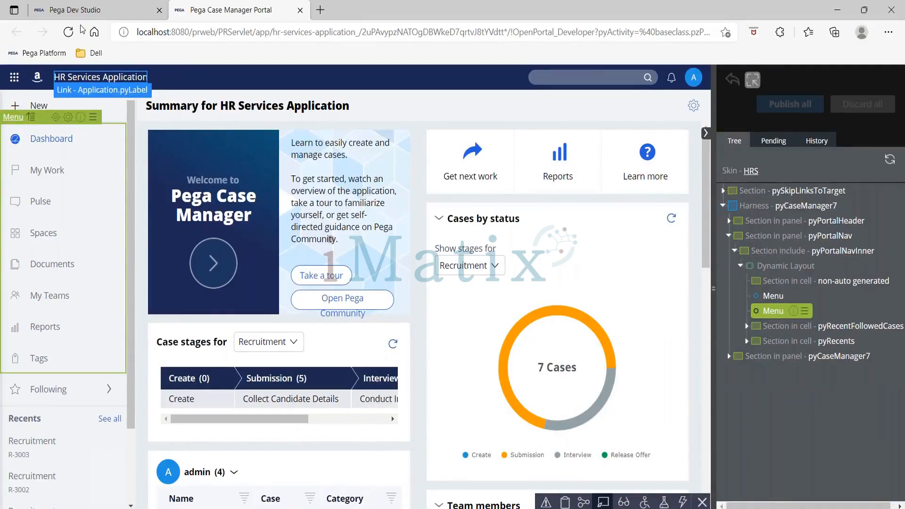
click(74, 13)
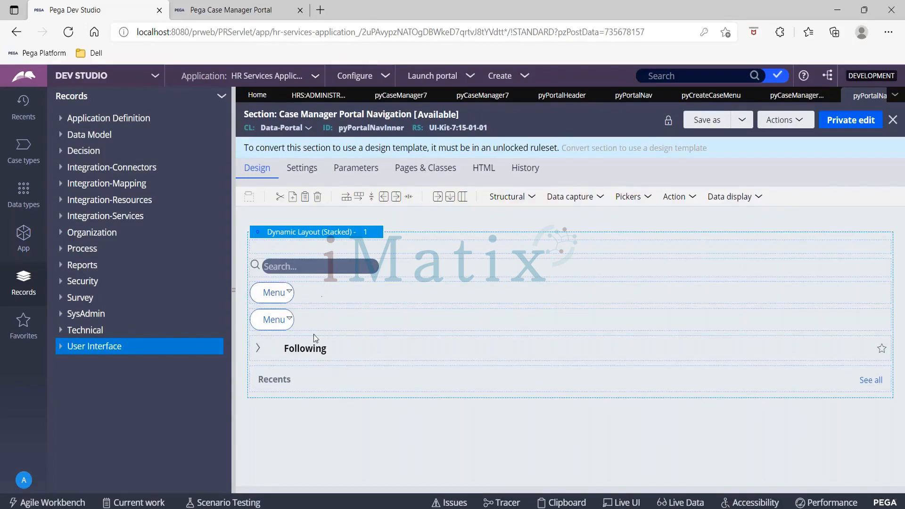
- View the cell properties of the second Menu control in pyPortalNavInner and open its navigation rule pyCaseManagerLinks
click(303, 321)
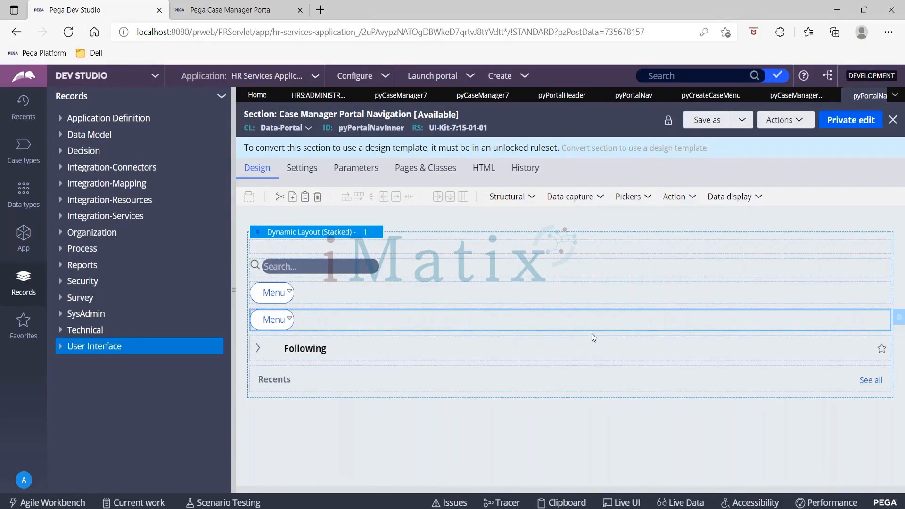
click(900, 320)
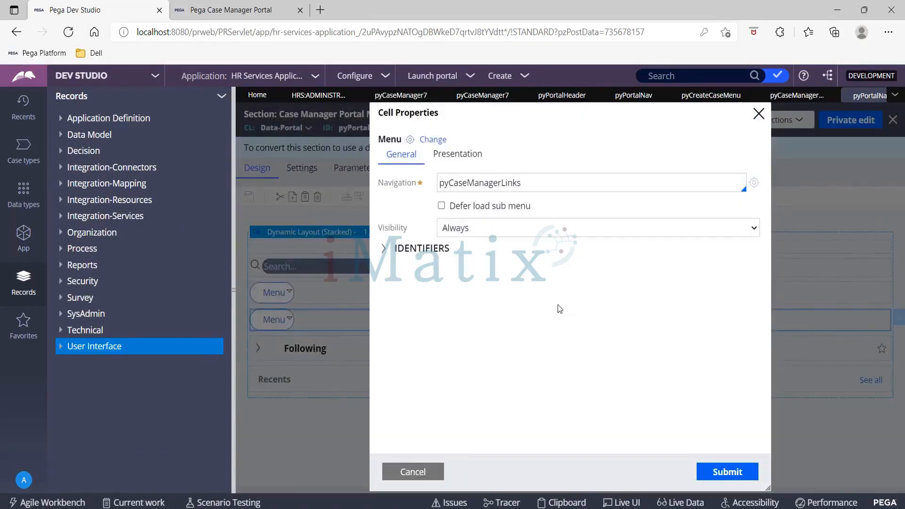
double_click(439, 182)
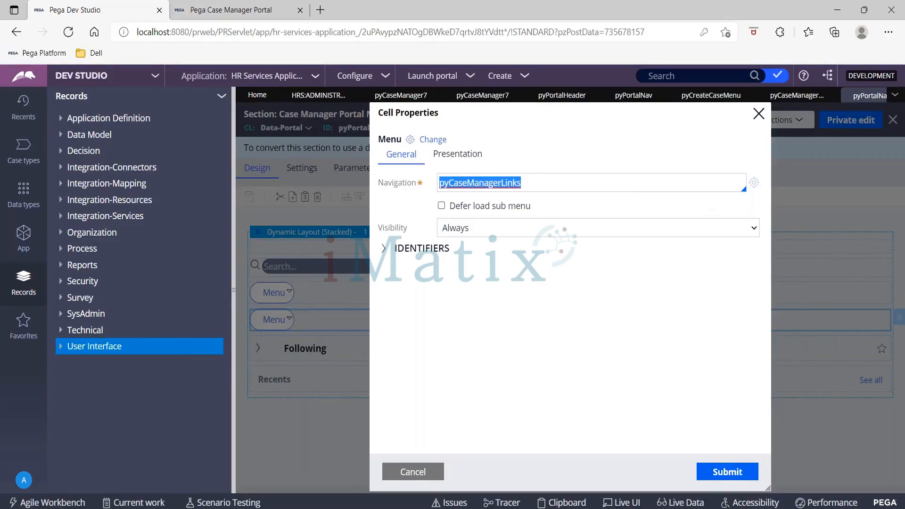
click(754, 183)
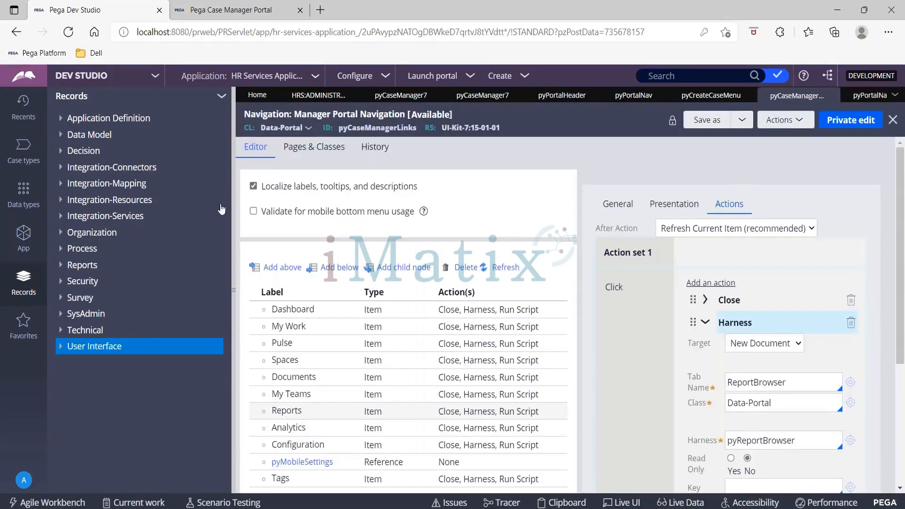
- Collapse the records explorer, examine the menu items in pyCaseManagerLinks, and return to the running portal to compare them with its navigation menu
click(235, 229)
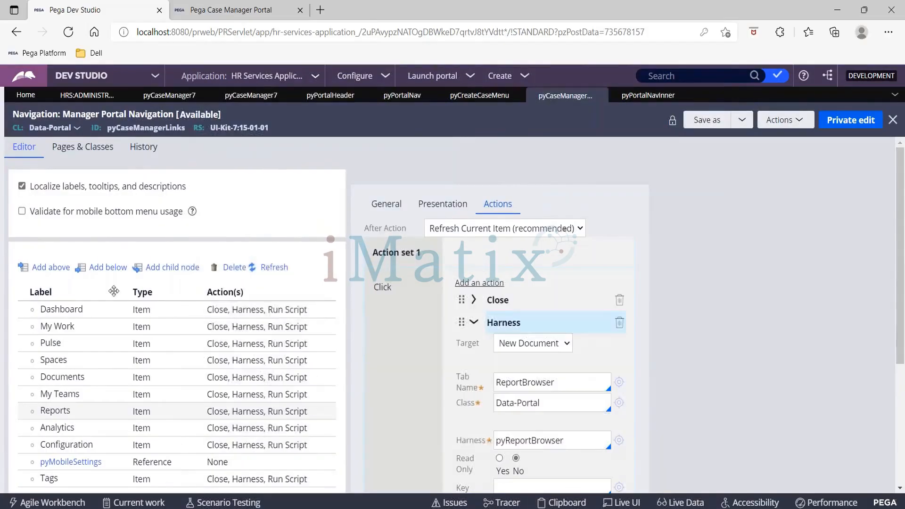
click(98, 326)
click(95, 377)
click(99, 411)
click(96, 360)
click(109, 462)
click(199, 426)
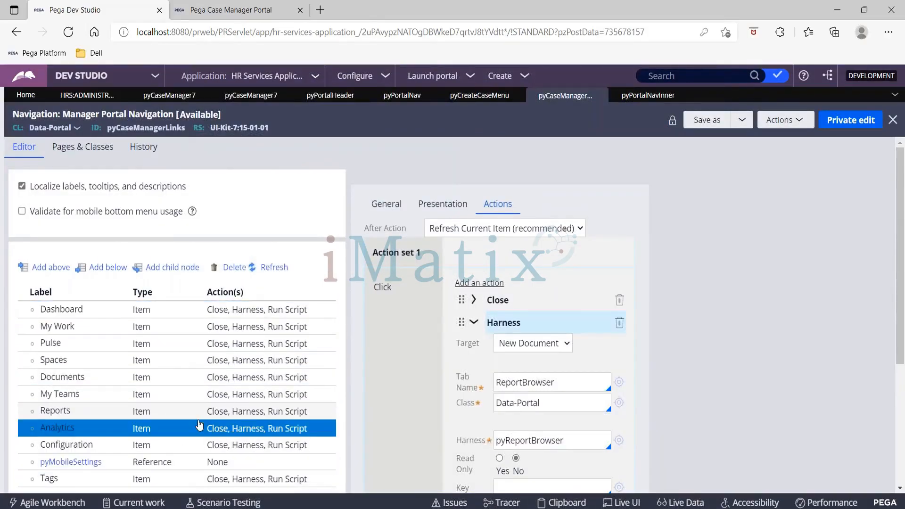
click(199, 426)
click(199, 425)
click(198, 422)
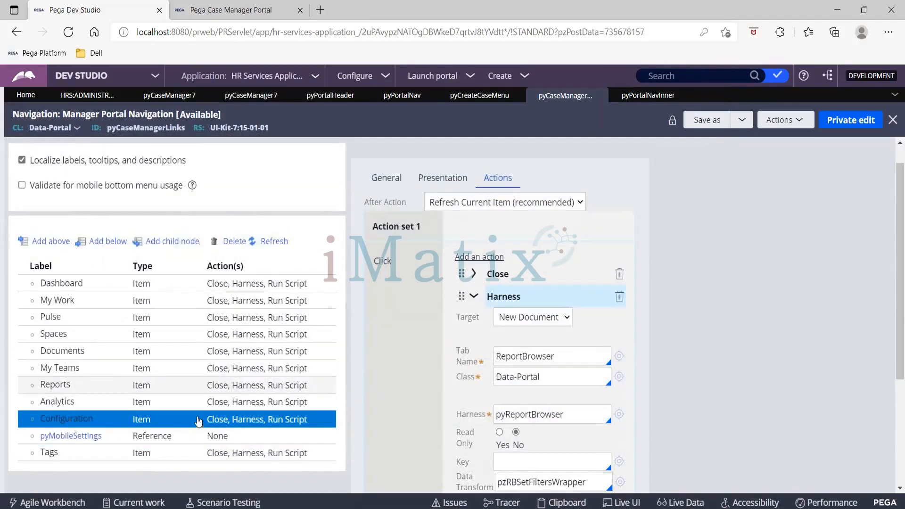
click(187, 325)
click(141, 368)
click(103, 385)
click(66, 402)
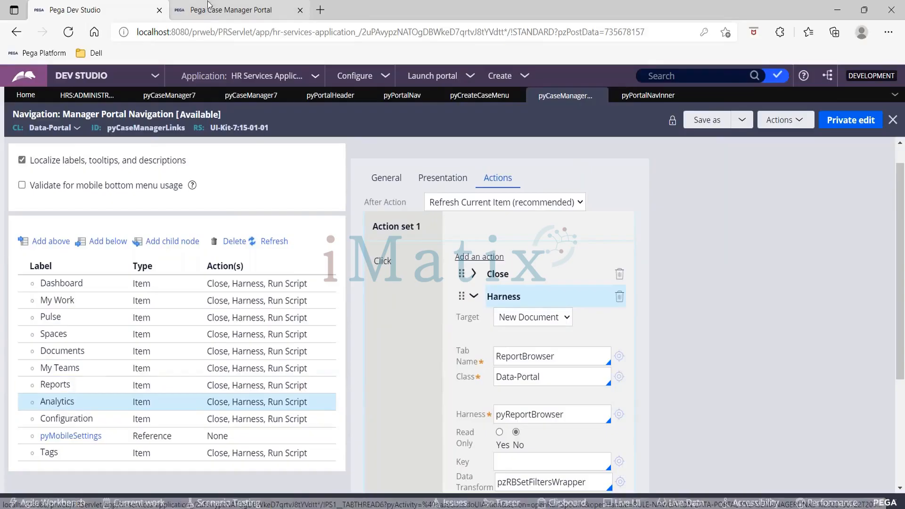
click(231, 10)
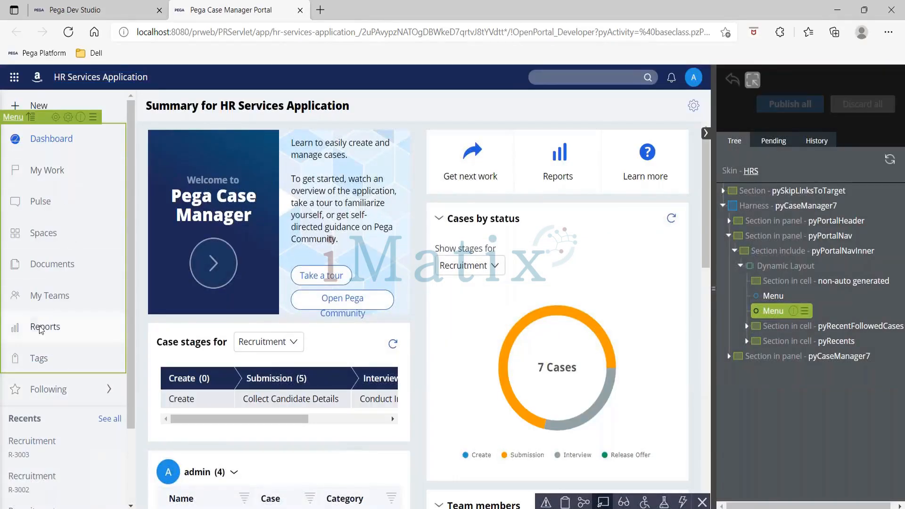
- Switch to Dev Studio and add a menu item labelled Achievements above Pulse in the pyCaseManagerLinks navigation rule
click(94, 10)
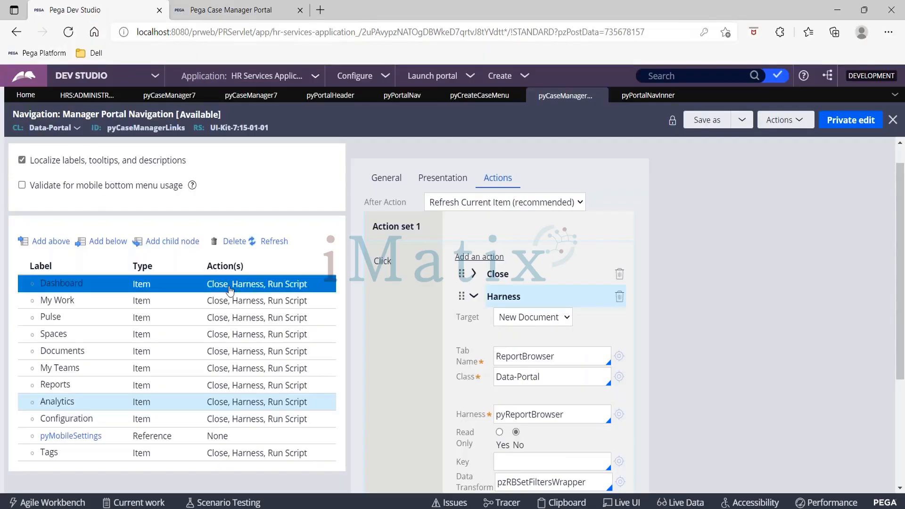
click(133, 301)
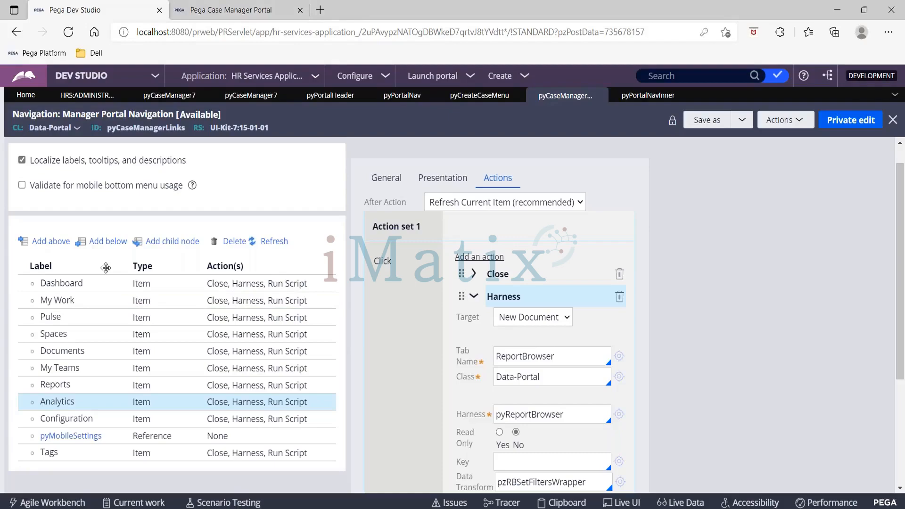
click(51, 322)
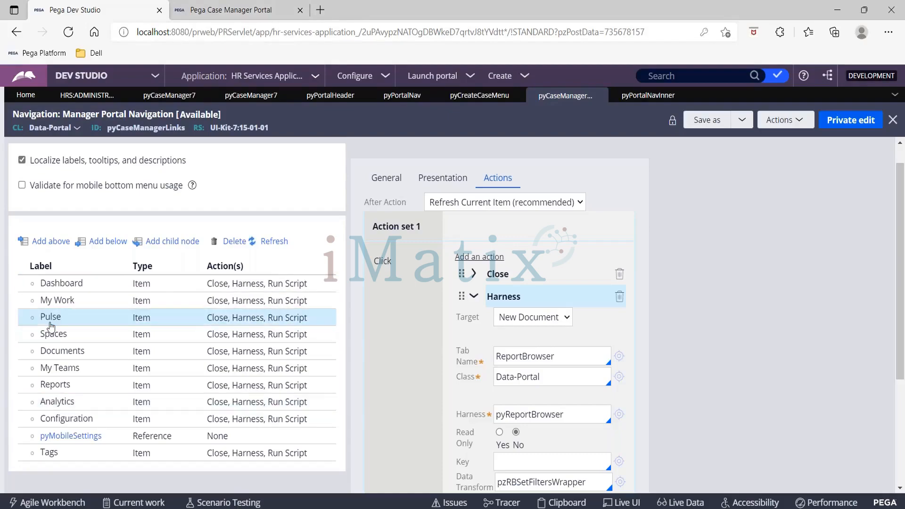
click(47, 241)
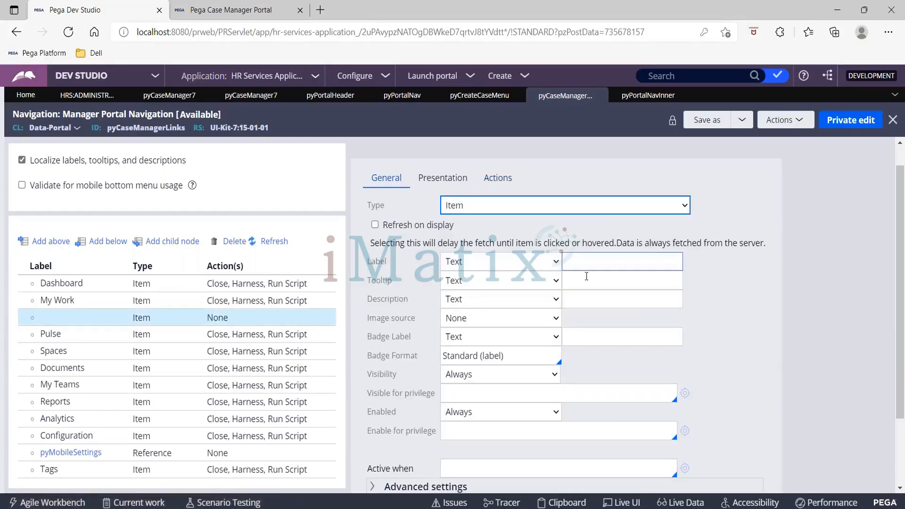
click(603, 265)
text(A)
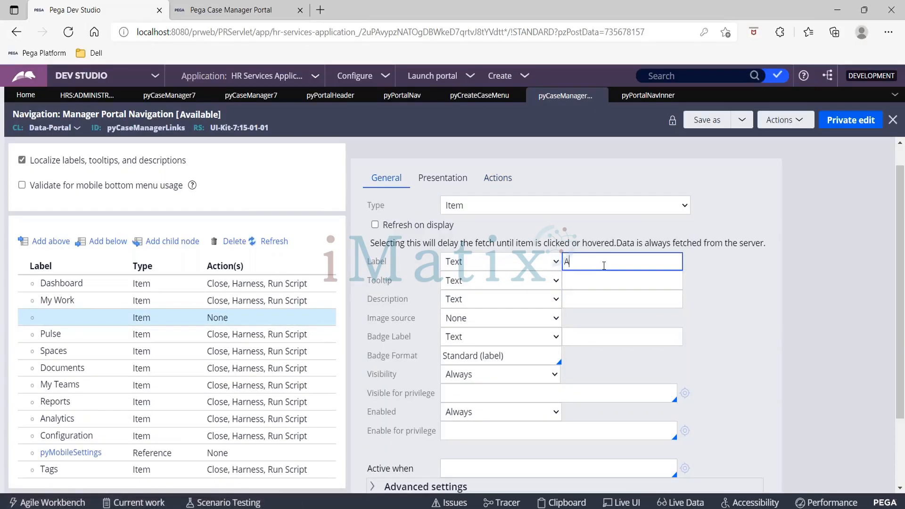
text(chievements)
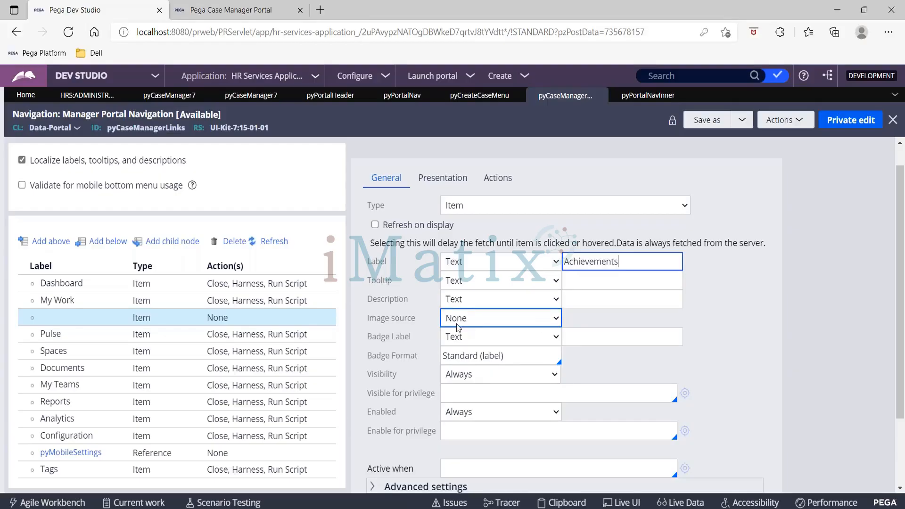
- Check the menu icons in the running portal and set the Achievements item's image source to Simple Image
click(230, 7)
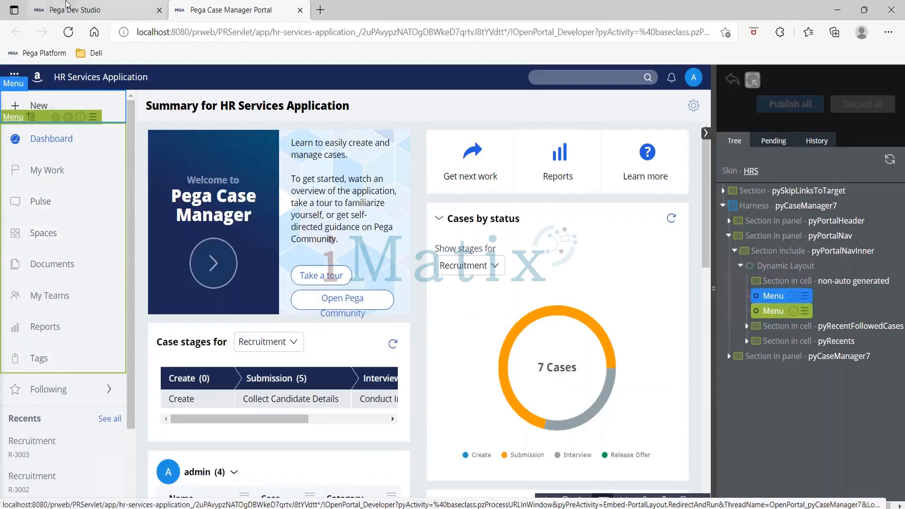
click(80, 11)
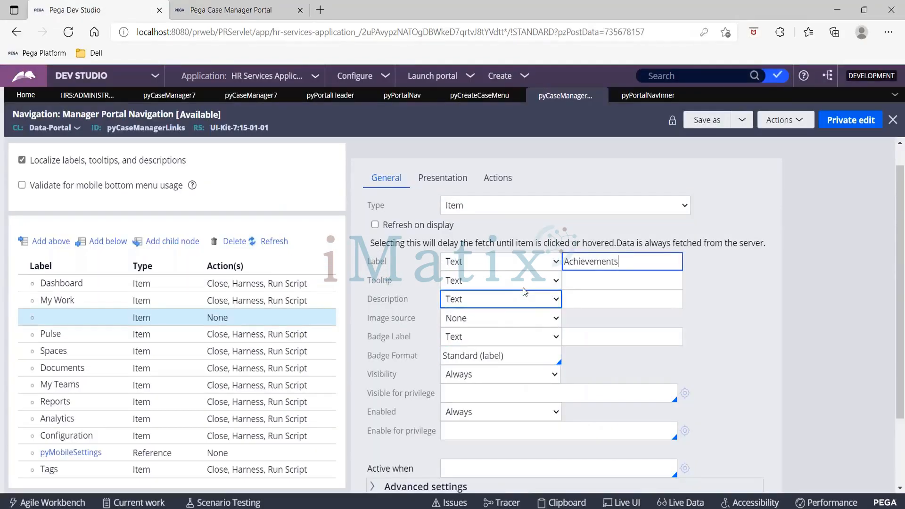
click(529, 321)
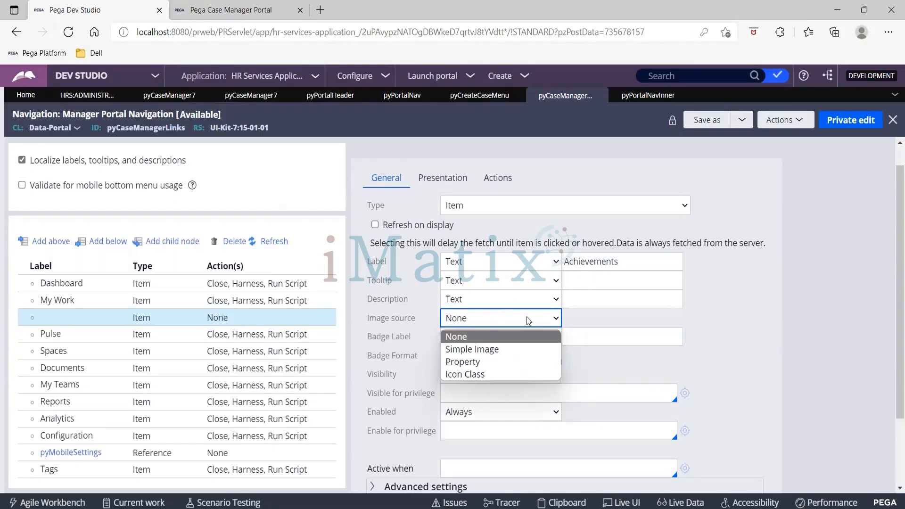
click(526, 350)
click(591, 323)
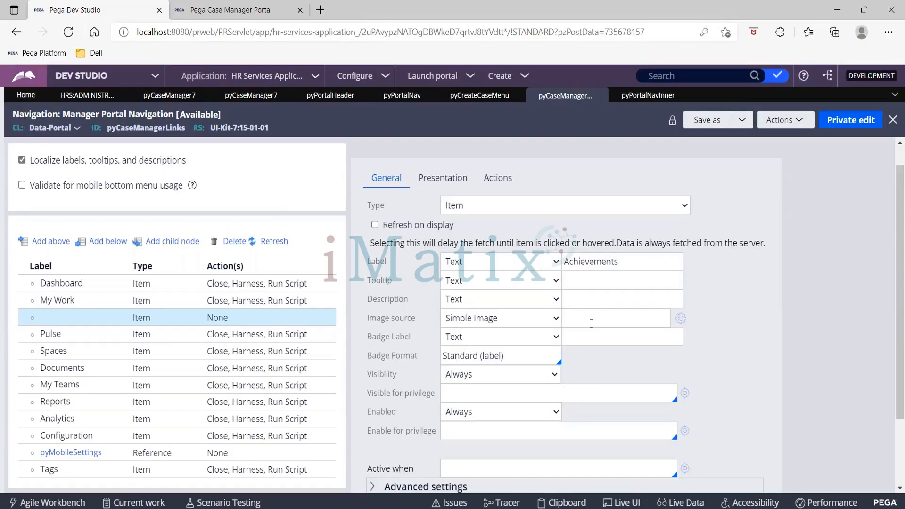
- Open the image picker for the Achievements item and list all available images without a search term
click(680, 323)
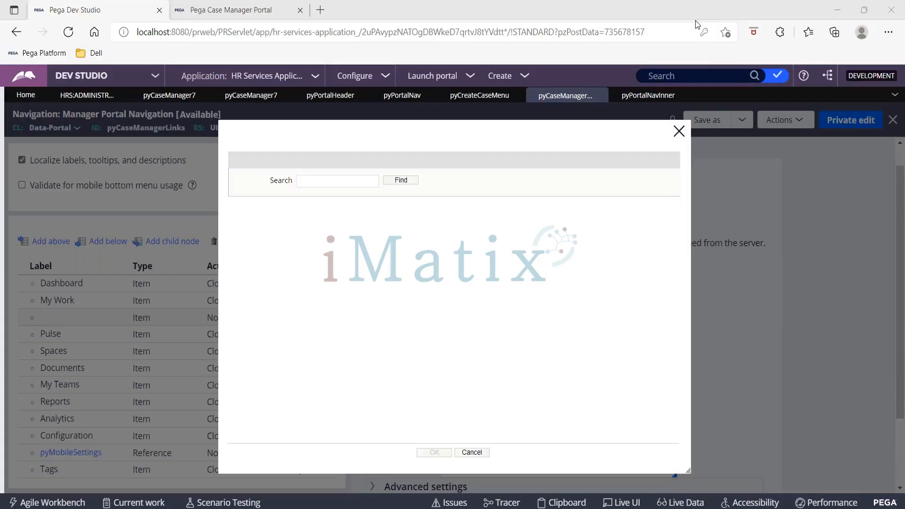
click(412, 182)
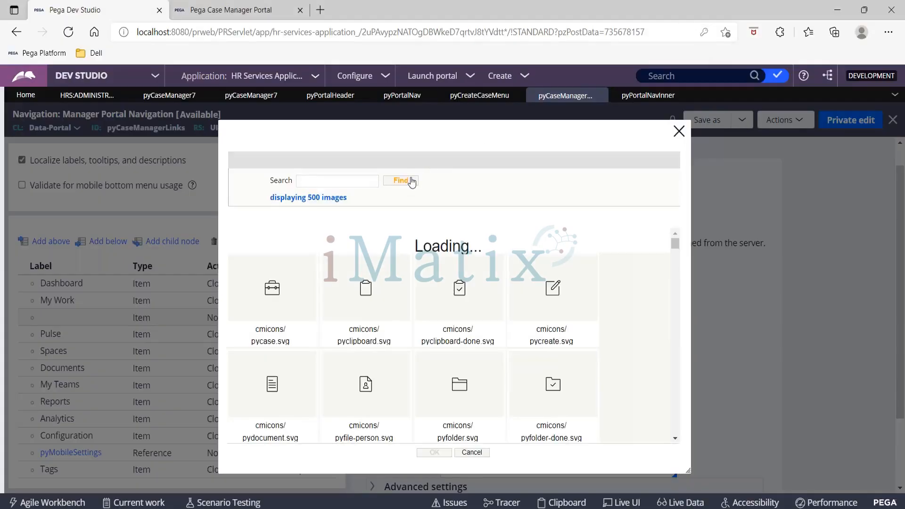
scroll(412, 330, down, 2)
scroll(413, 335, down, 20)
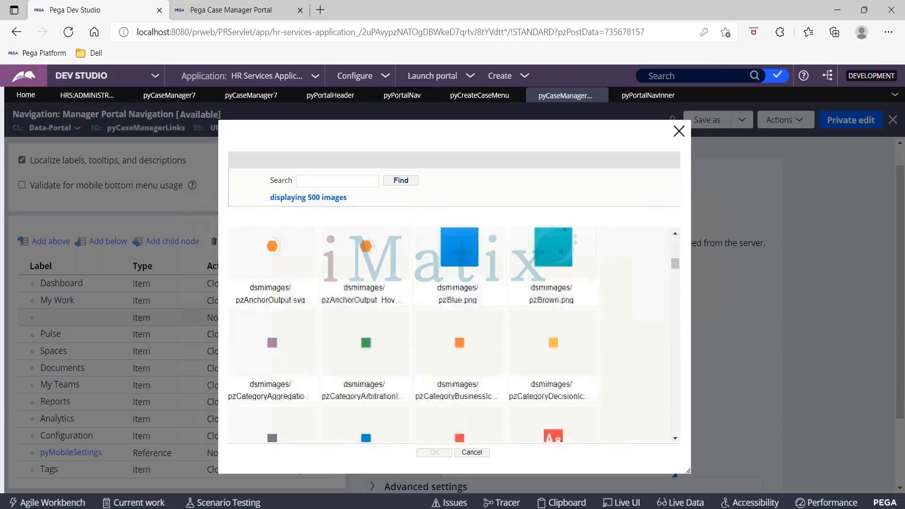
scroll(431, 279, down, 1)
scroll(430, 278, up, 10)
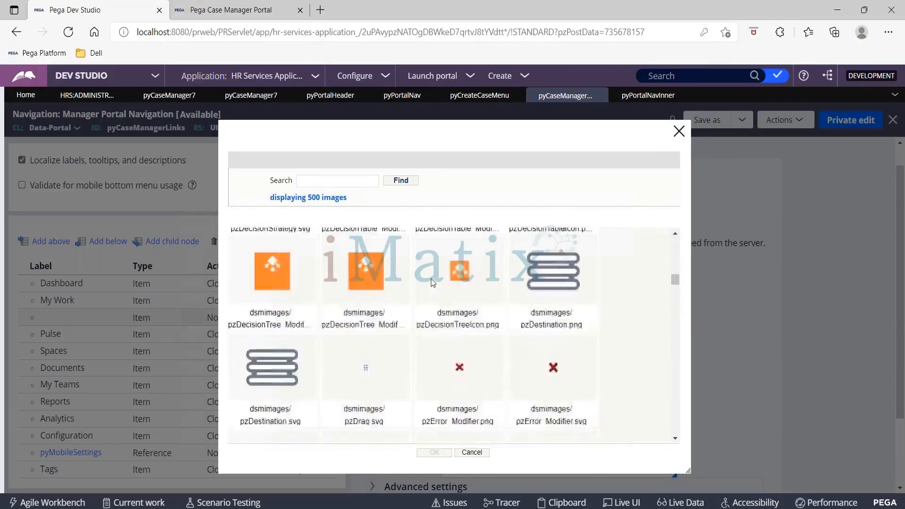
scroll(431, 281, up, 5)
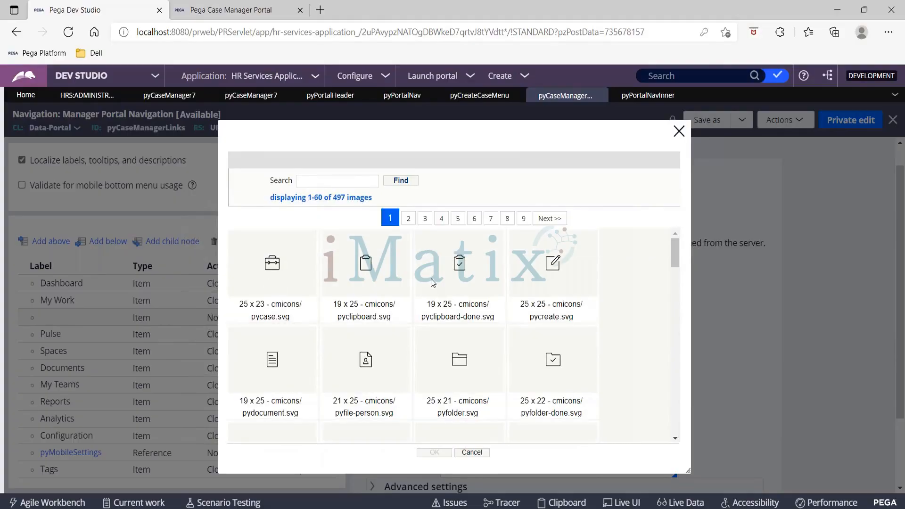
- Browse image pages 4, 6 and 7 and choose images/pz-multiselect-active.svg as the Achievements item's icon
click(442, 222)
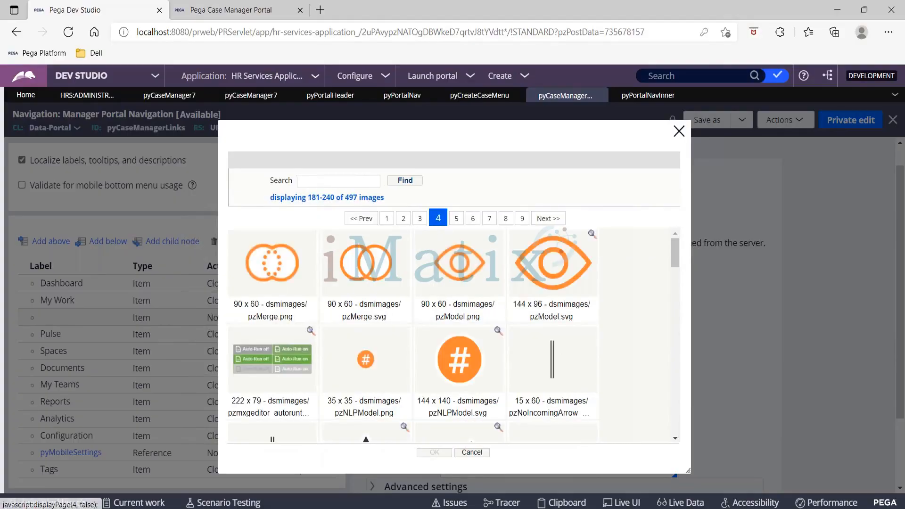
scroll(409, 359, down, 1)
scroll(412, 358, down, 10)
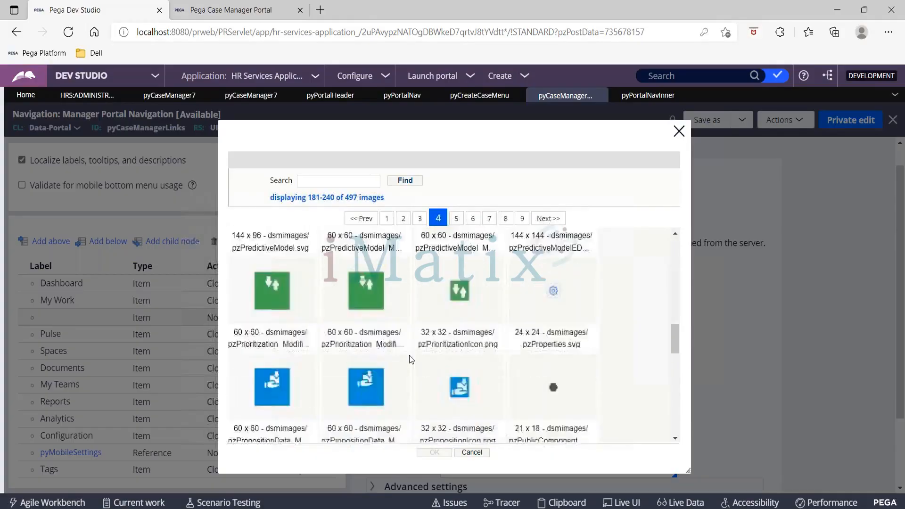
click(472, 218)
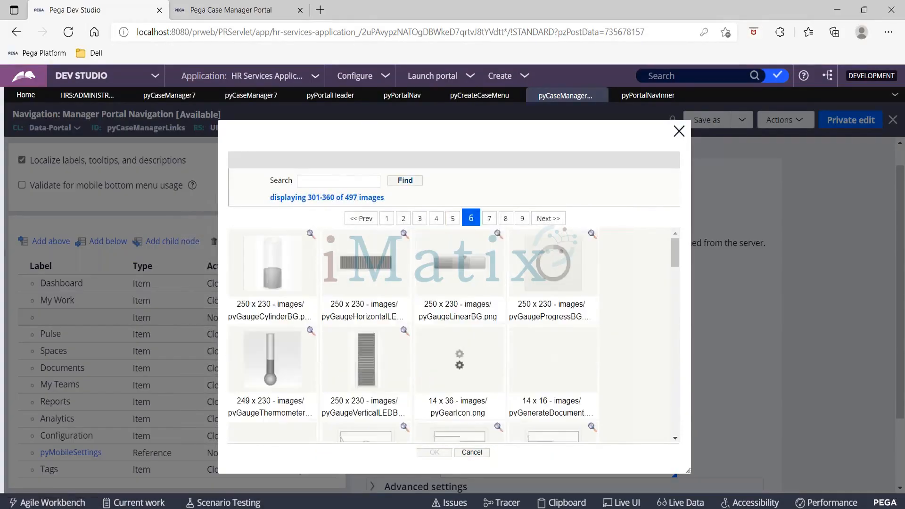
scroll(456, 337, down, 5)
scroll(456, 337, down, 10)
click(495, 218)
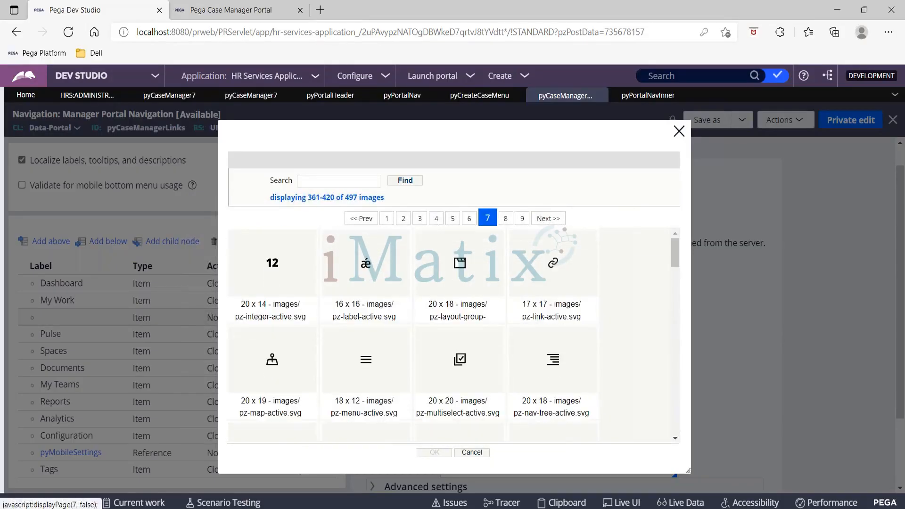
scroll(598, 319, down, 2)
scroll(597, 320, up, 2)
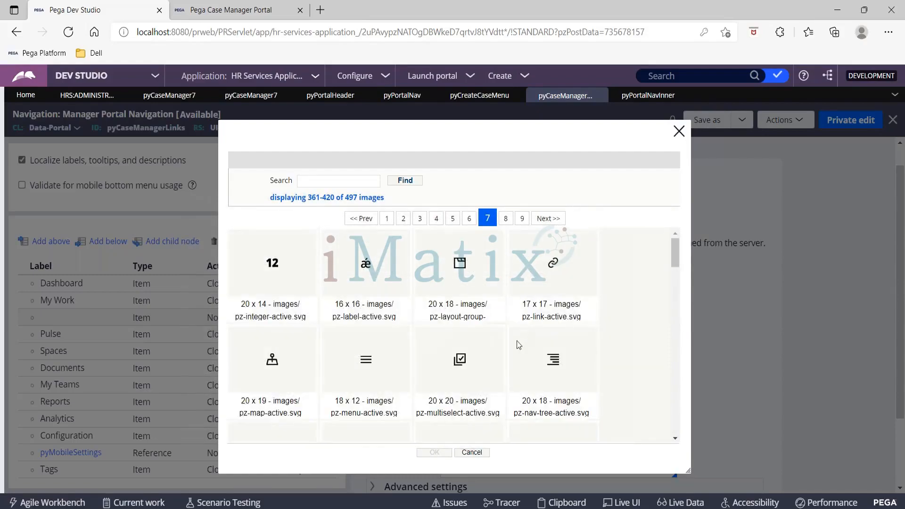
click(466, 360)
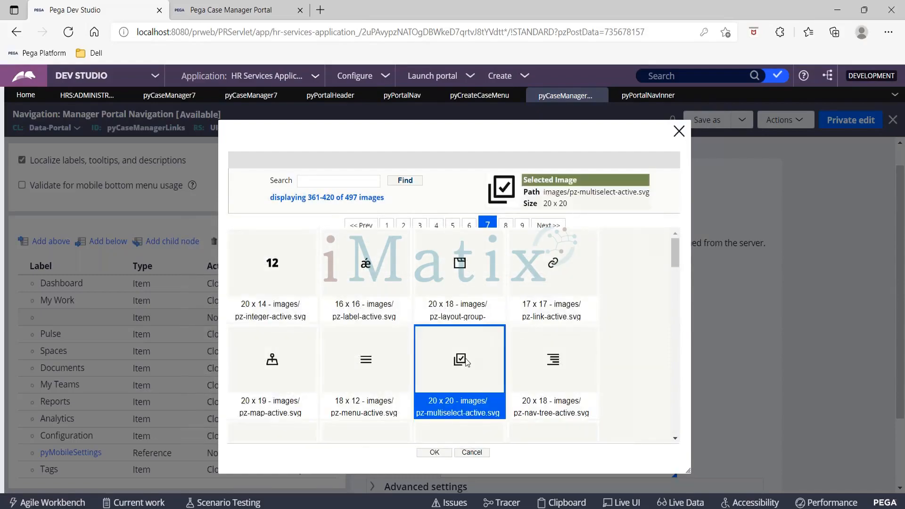
click(434, 452)
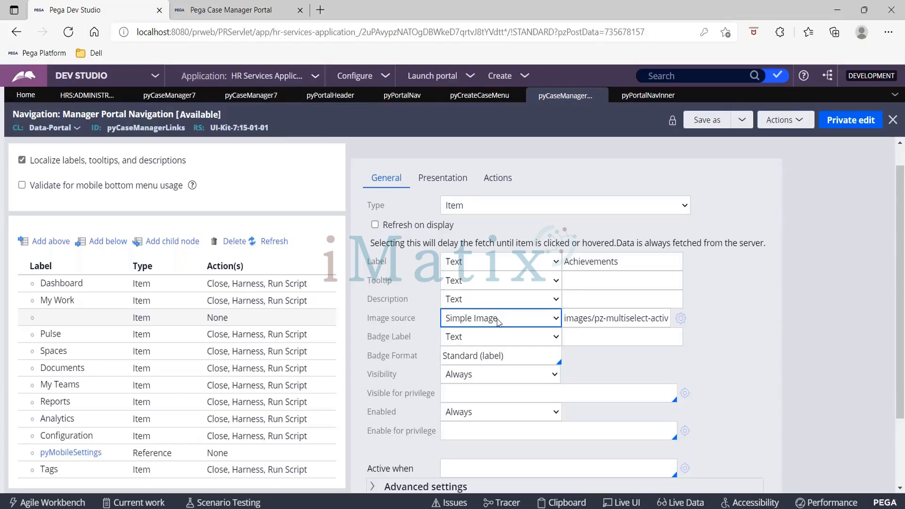
- Review the Visibility and Enabled options of the Achievements item, leaving both at Always
drag(367, 375, 414, 374)
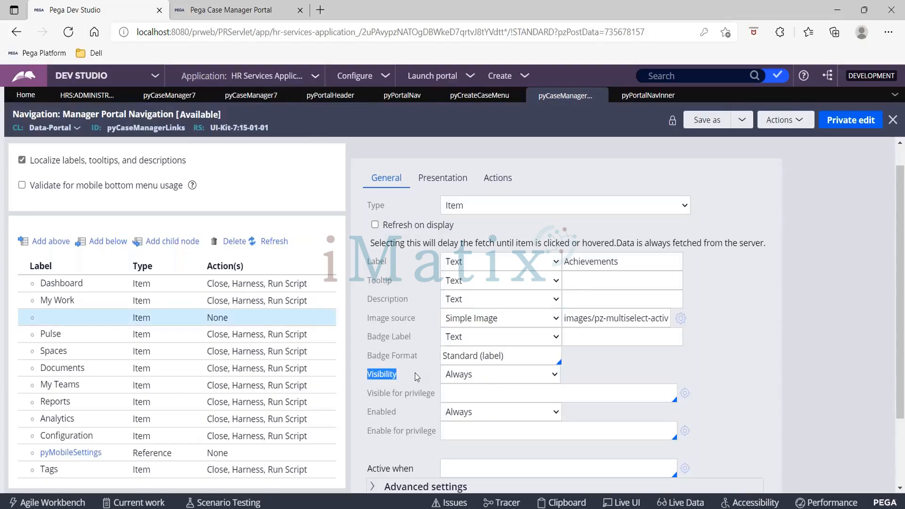
click(488, 378)
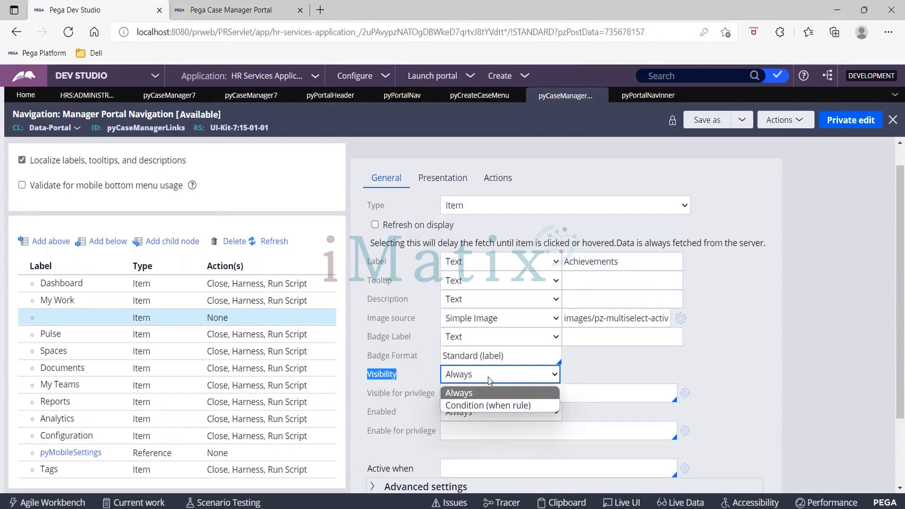
click(488, 377)
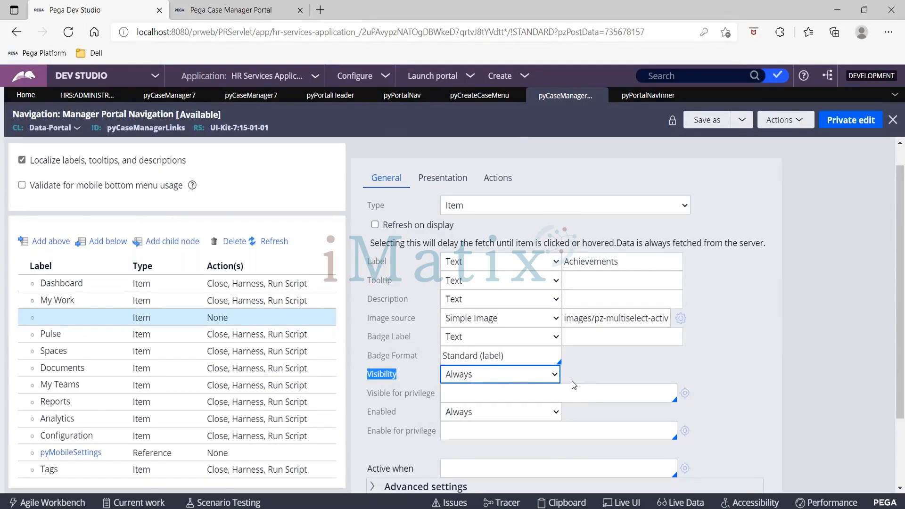
scroll(572, 381, down, 2)
click(481, 340)
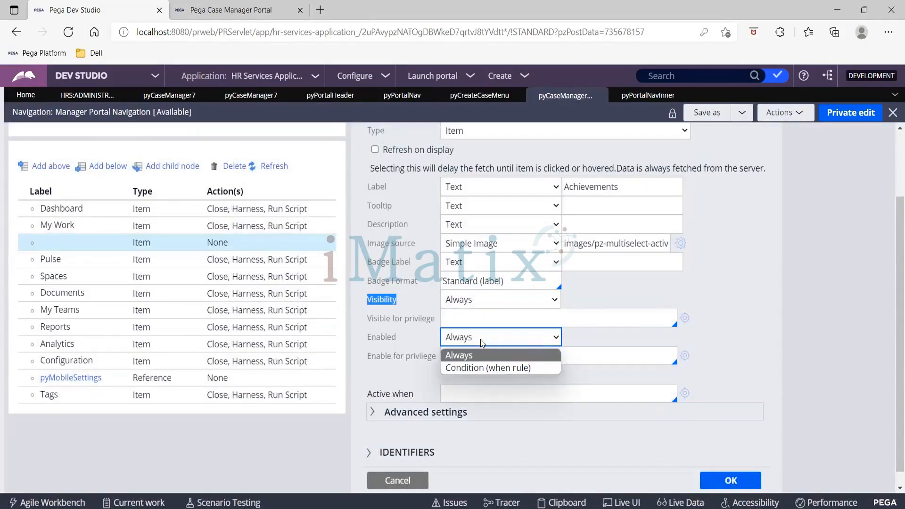
click(466, 343)
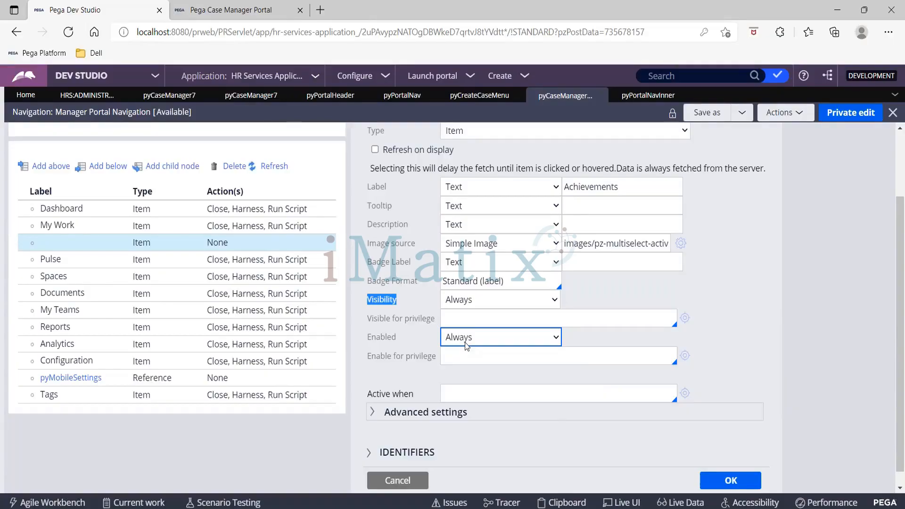
- Continue with a private edit of the locked pyCaseManagerLinks rule and save it with the new Achievements item
scroll(465, 342, up, 3)
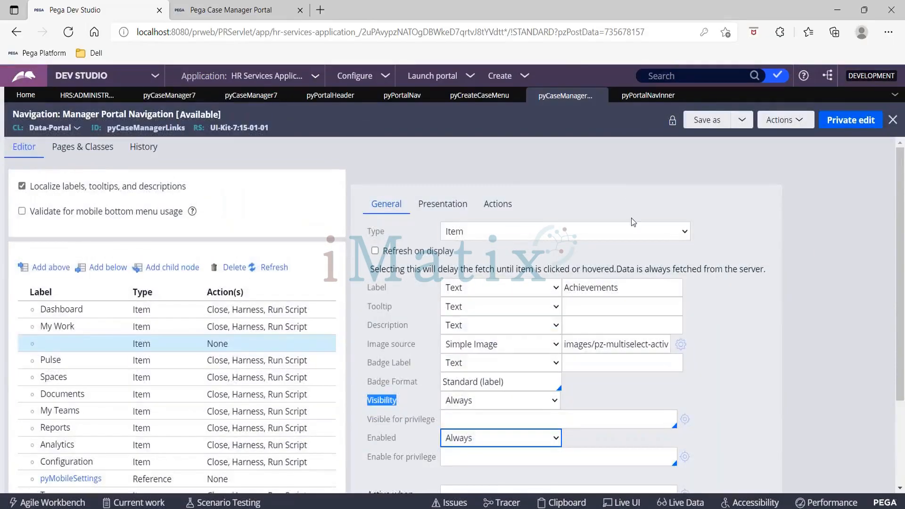
click(855, 124)
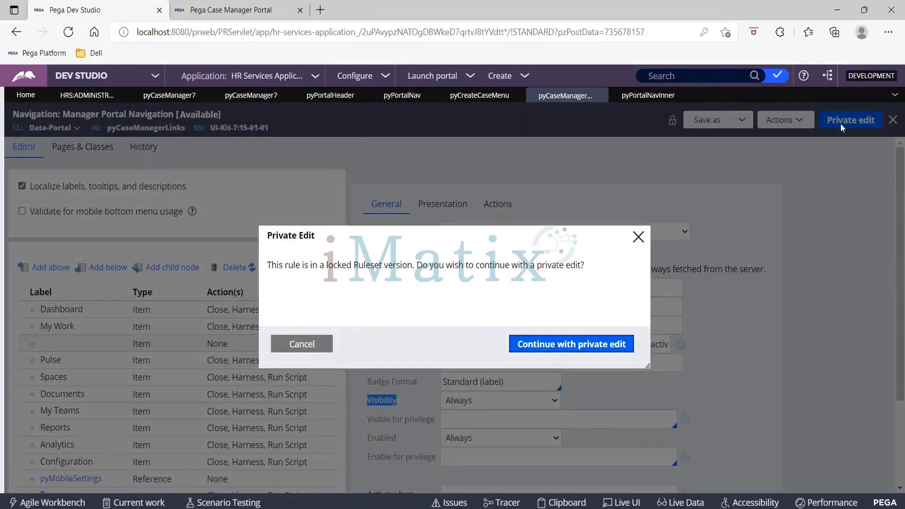
click(602, 351)
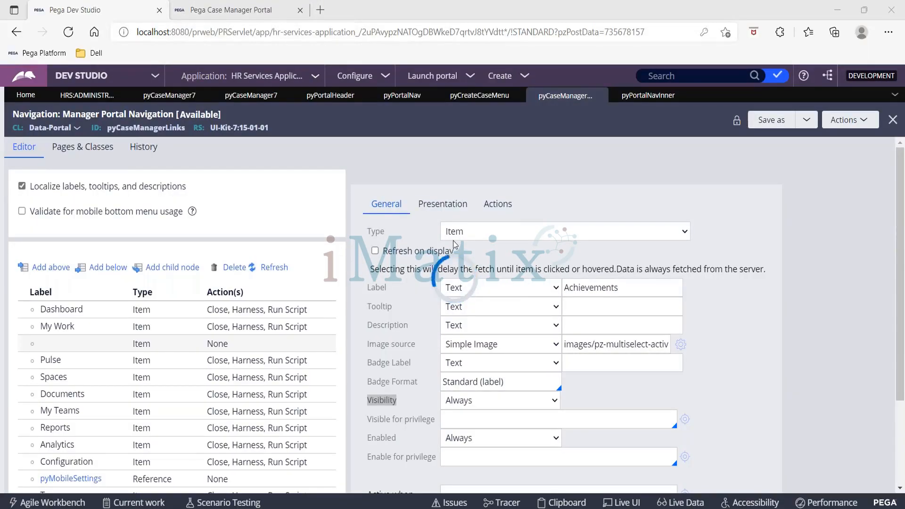
click(220, 13)
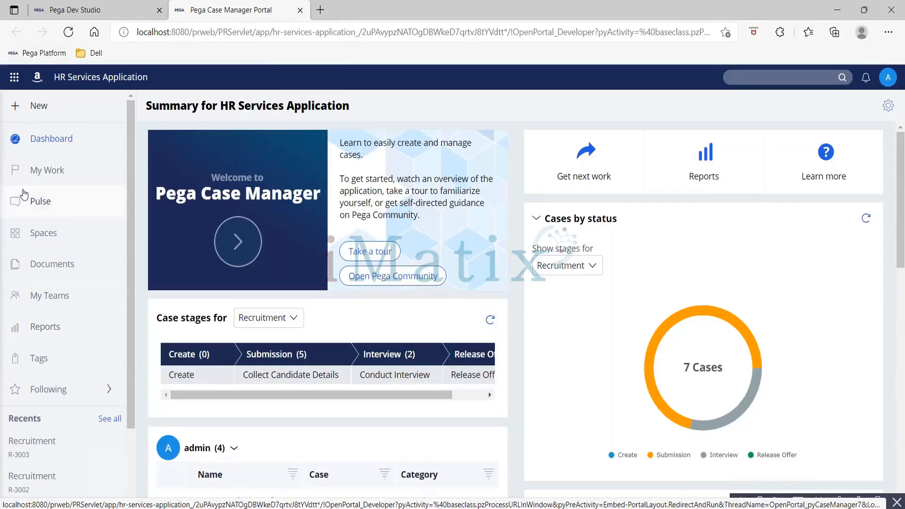
click(108, 17)
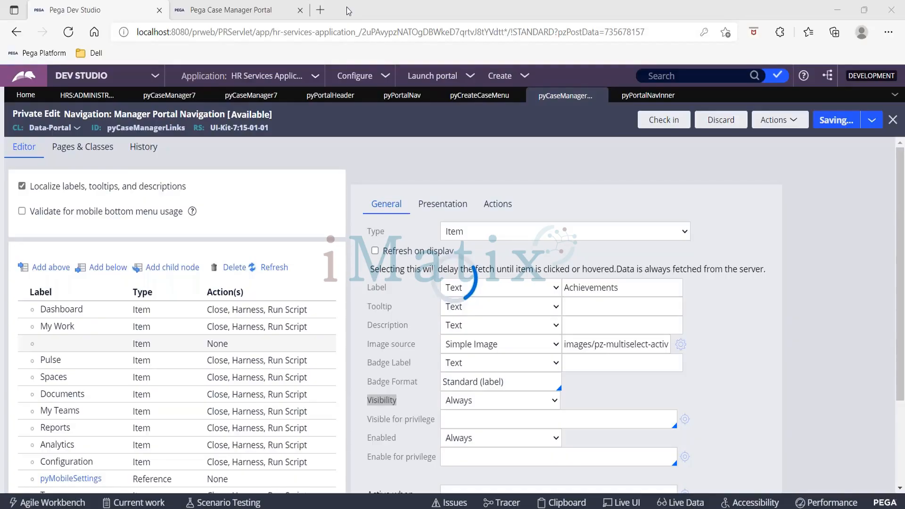
- Reload the running Case Manager portal, dismiss the location request and check the navigation menu for the Achievements item
click(231, 10)
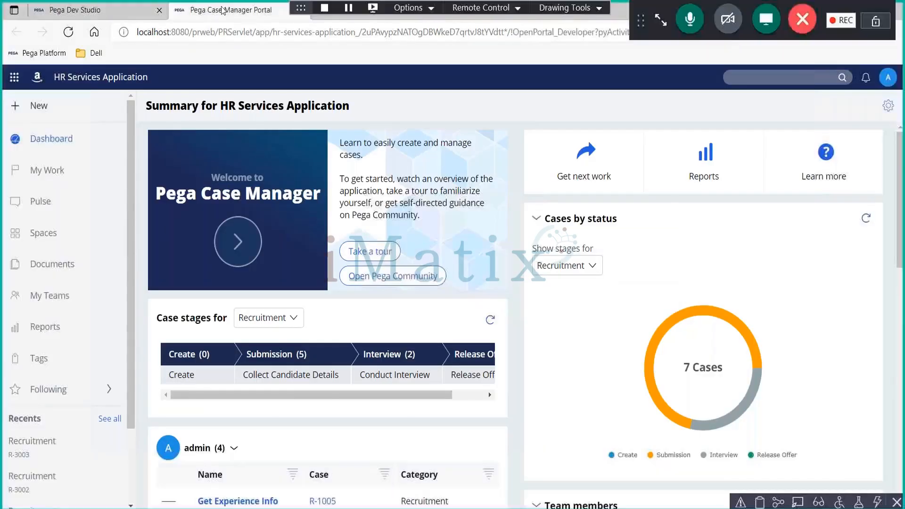
click(69, 32)
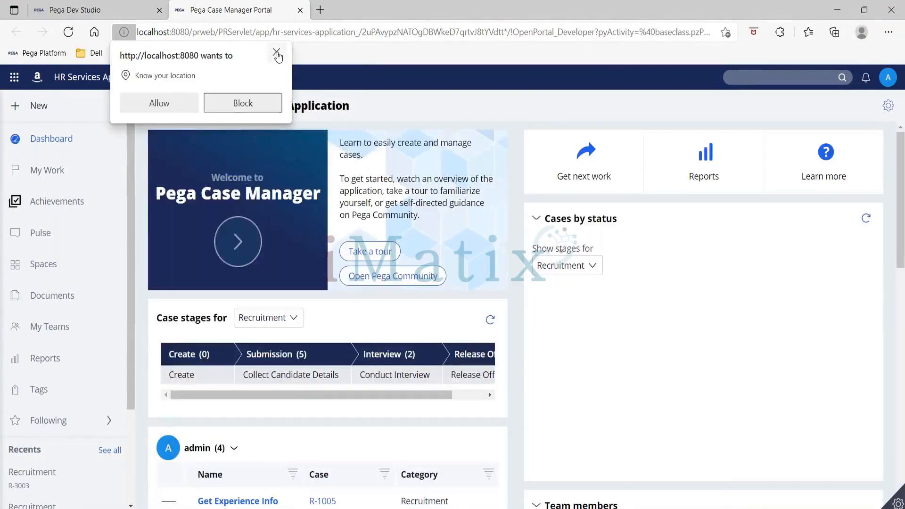
click(276, 51)
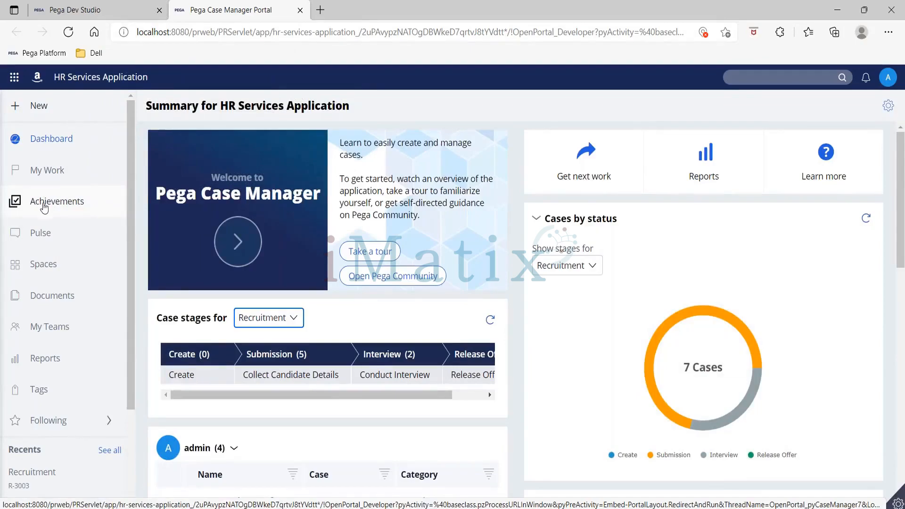
- Open the Achievements item in the running portal and check its entry in the pyCaseManagerLinks navigation rule
click(60, 215)
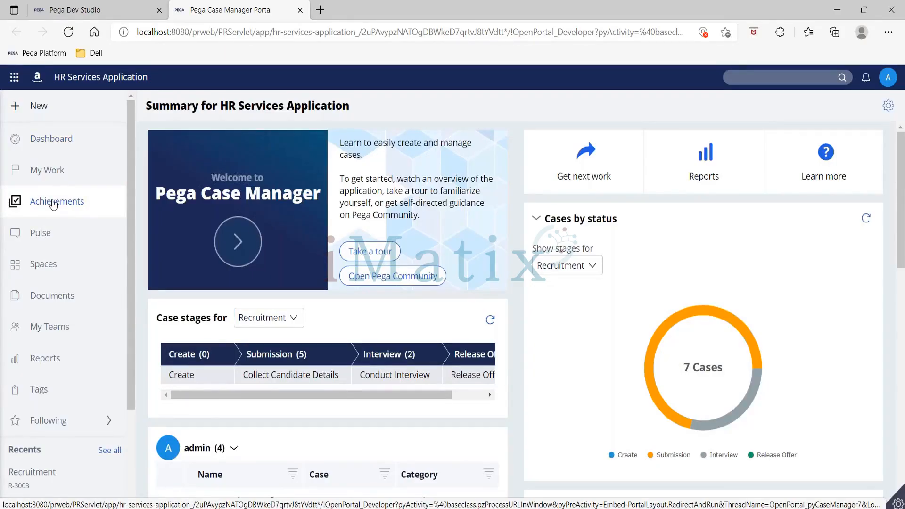
click(97, 10)
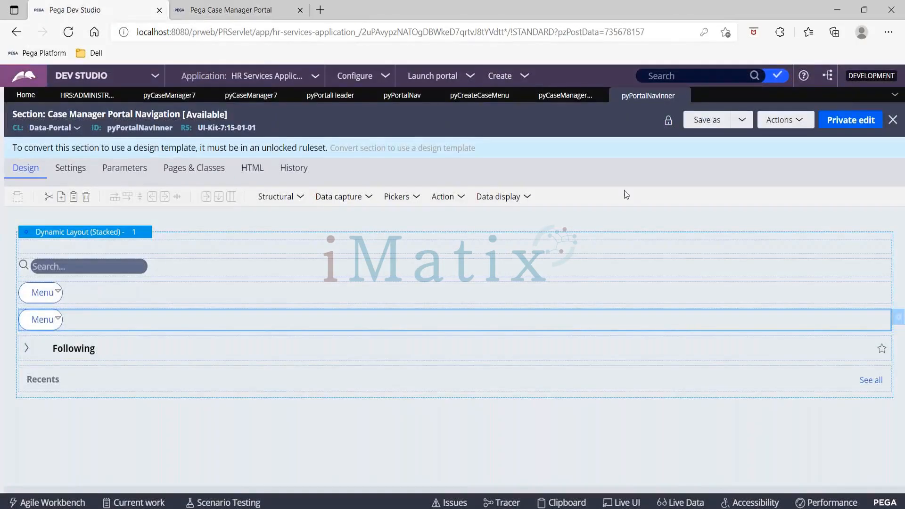
click(562, 97)
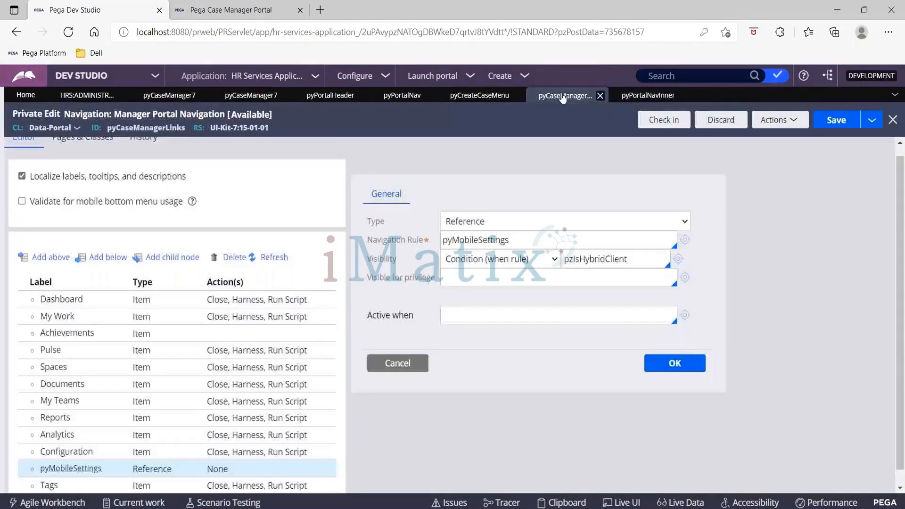
click(97, 335)
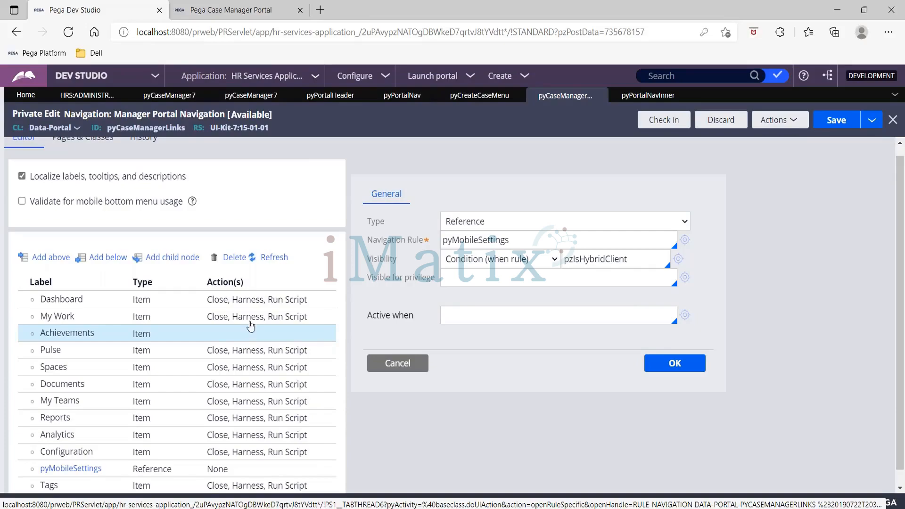
- Look at the portal's menu again and select the pyMobileSettings reference item in the pyCaseManagerLinks rule
click(234, 11)
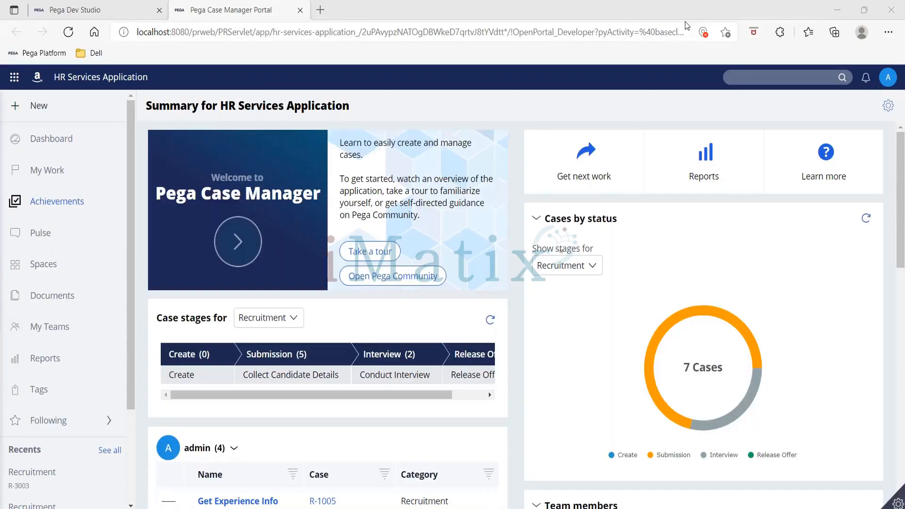
click(74, 9)
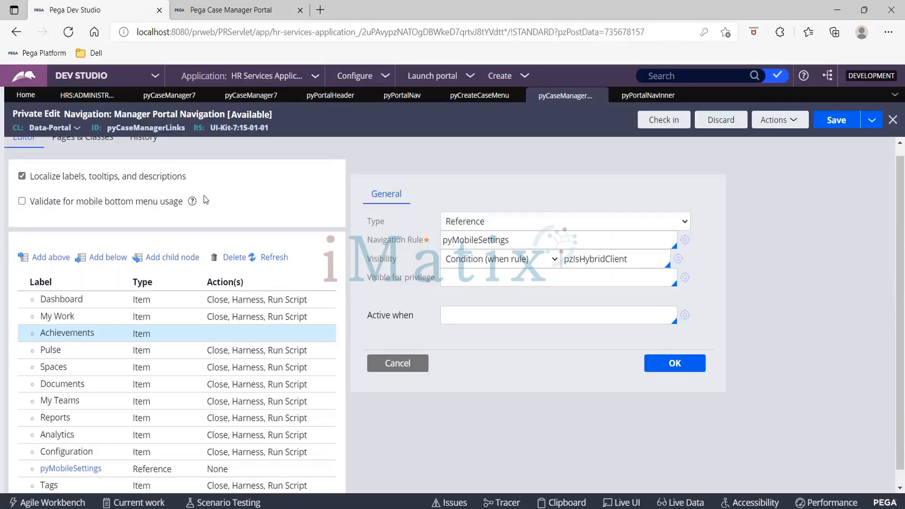
scroll(322, 290, down, 1)
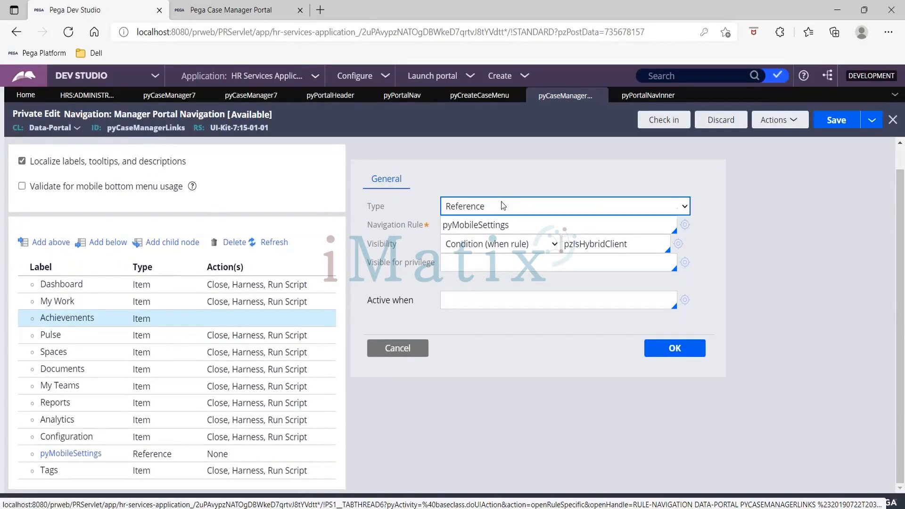
click(148, 458)
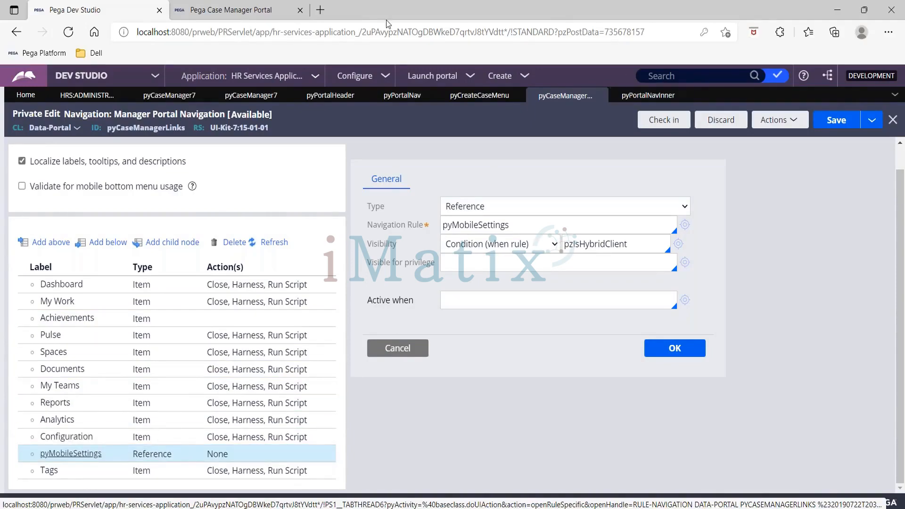
- Inspect the portal's navigation menu with Live UI and trace it through the pyPortalNavInner section to its pyCaseManagerLinks rule
click(240, 12)
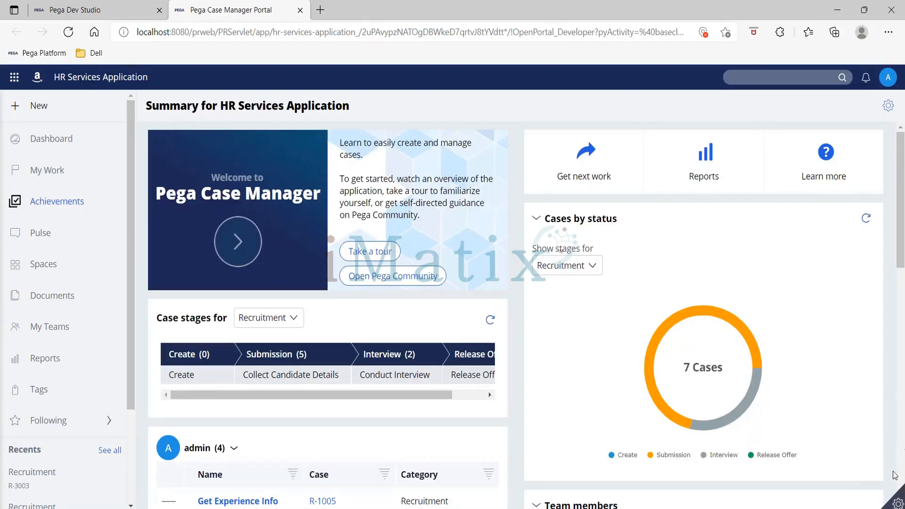
click(896, 501)
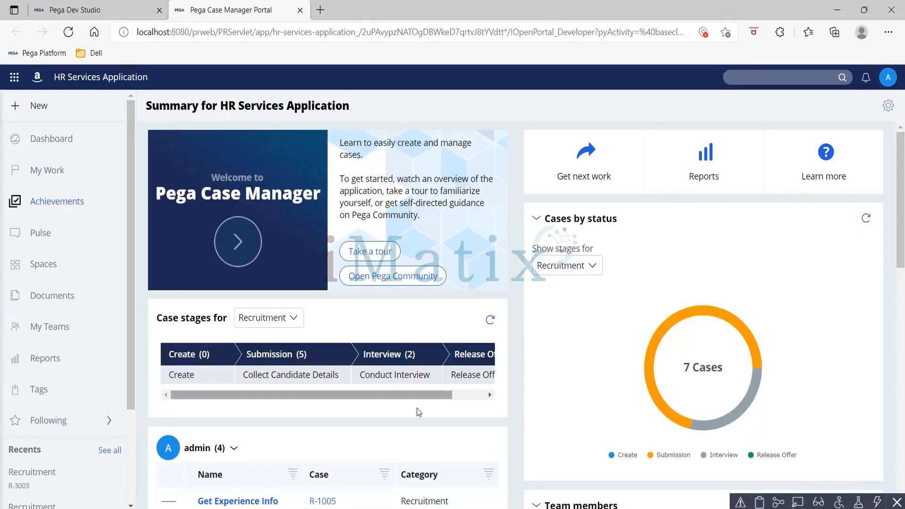
click(797, 501)
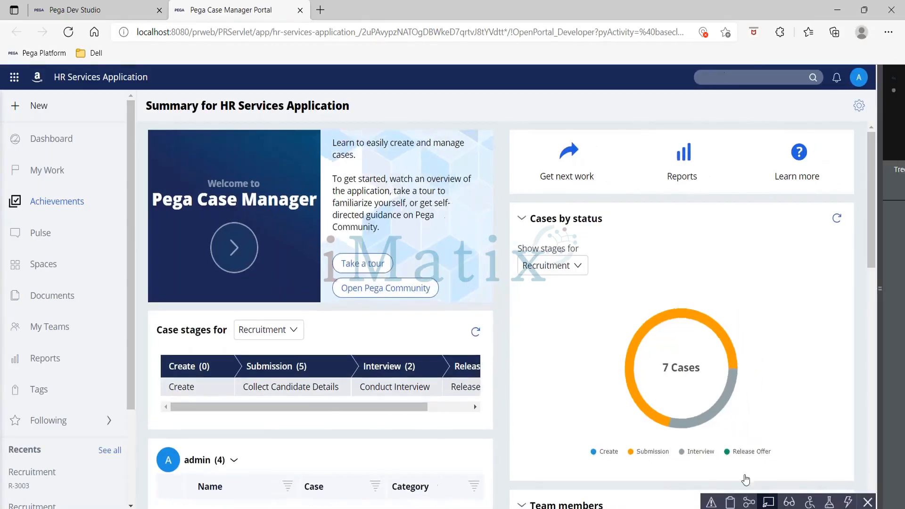
click(74, 223)
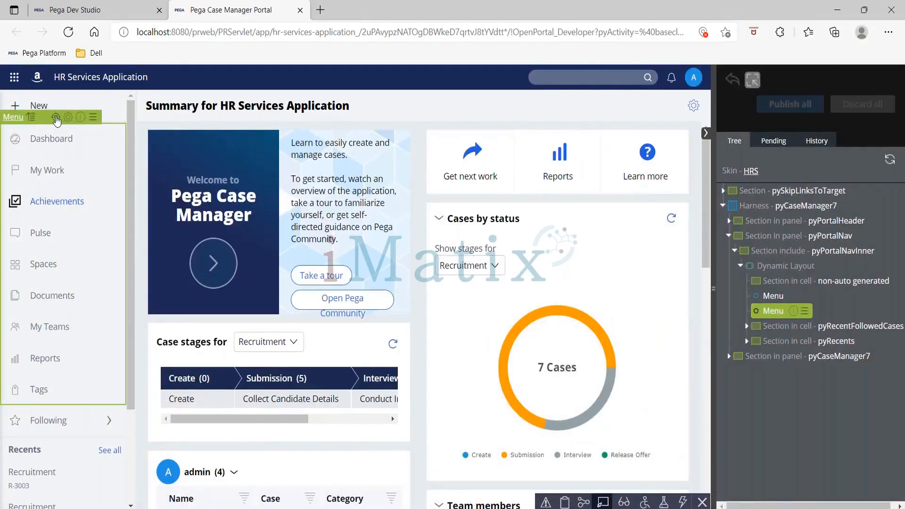
click(56, 117)
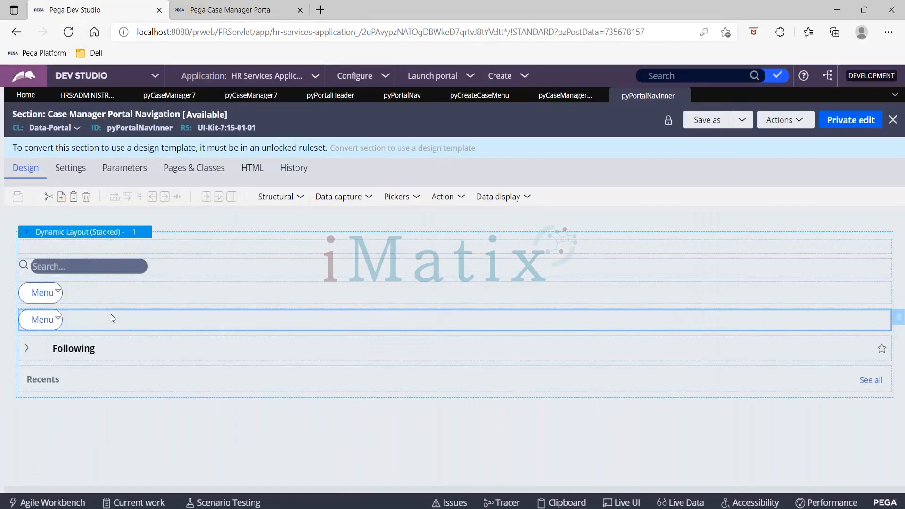
double_click(111, 316)
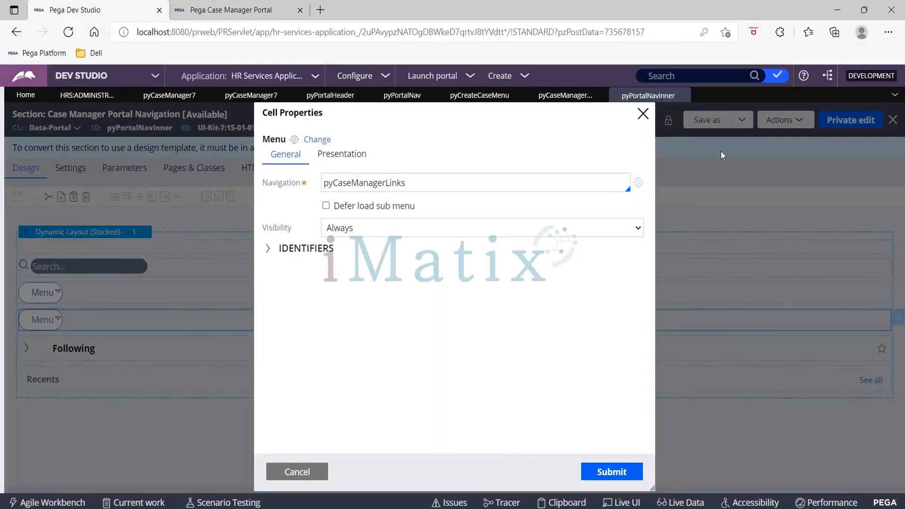
click(638, 182)
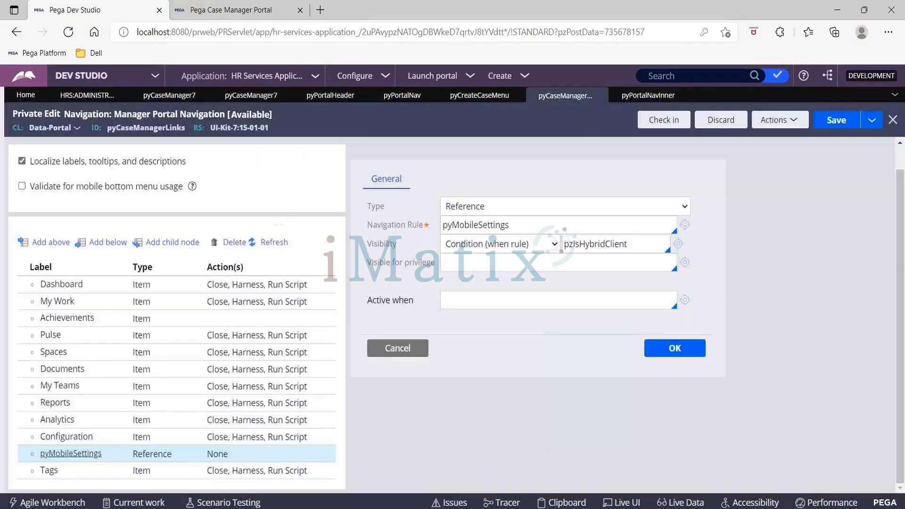
- Review the Type options of the pyMobileSettings navigation item, leaving it set to Reference
click(165, 459)
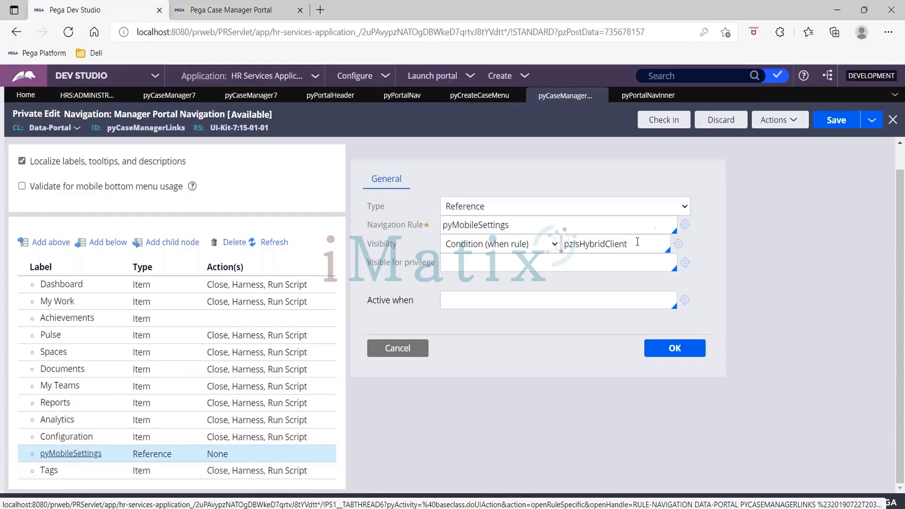
click(630, 205)
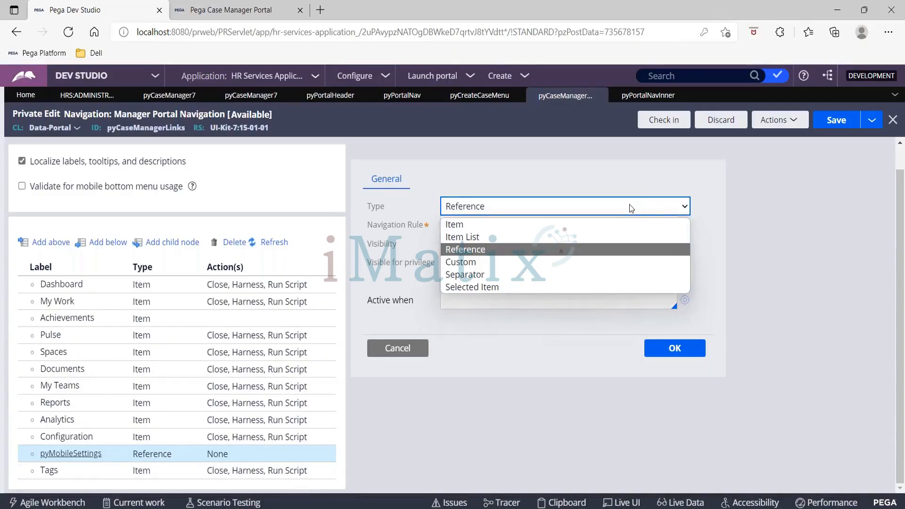
click(629, 205)
click(447, 180)
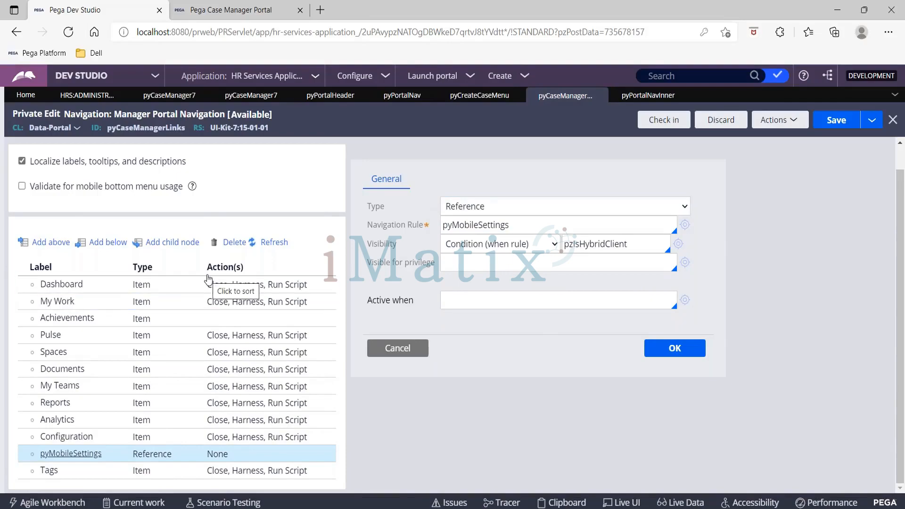
- Compare the portal's navigation menu with the My Work and Achievements entries in the pyCaseManagerLinks rule
click(223, 13)
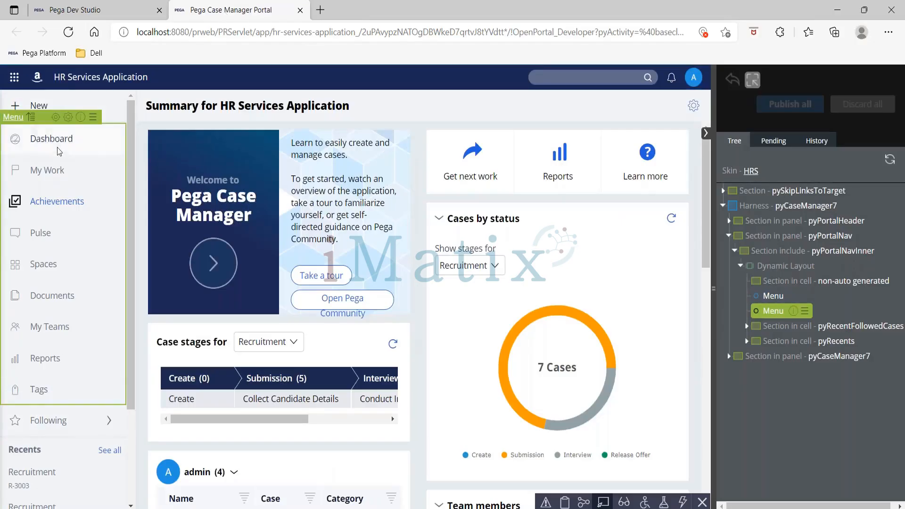
click(94, 10)
click(138, 306)
click(138, 318)
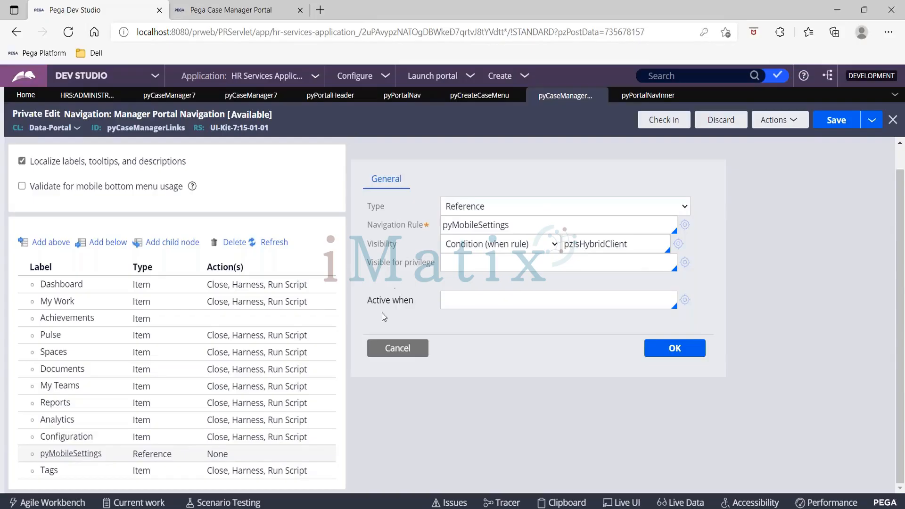
click(286, 325)
- Turn off Live UI in the running Case Manager portal and return to Dev Studio
click(224, 14)
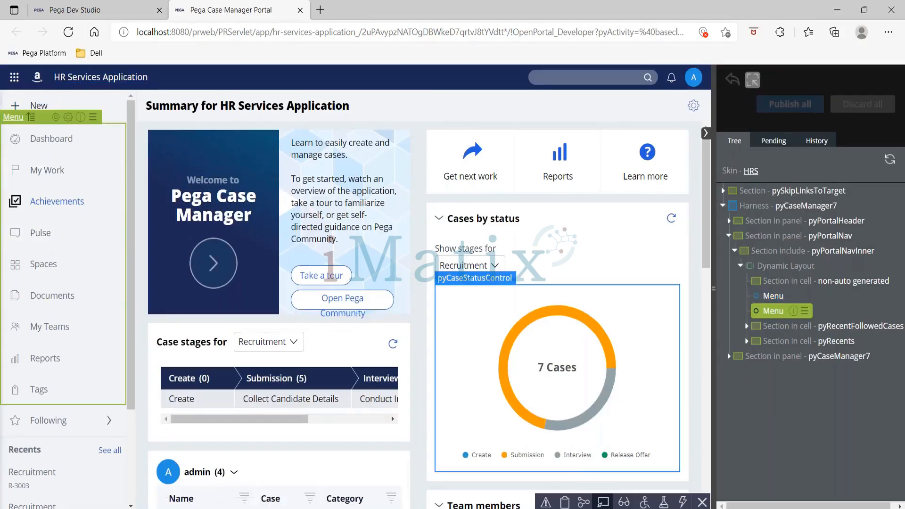
click(603, 502)
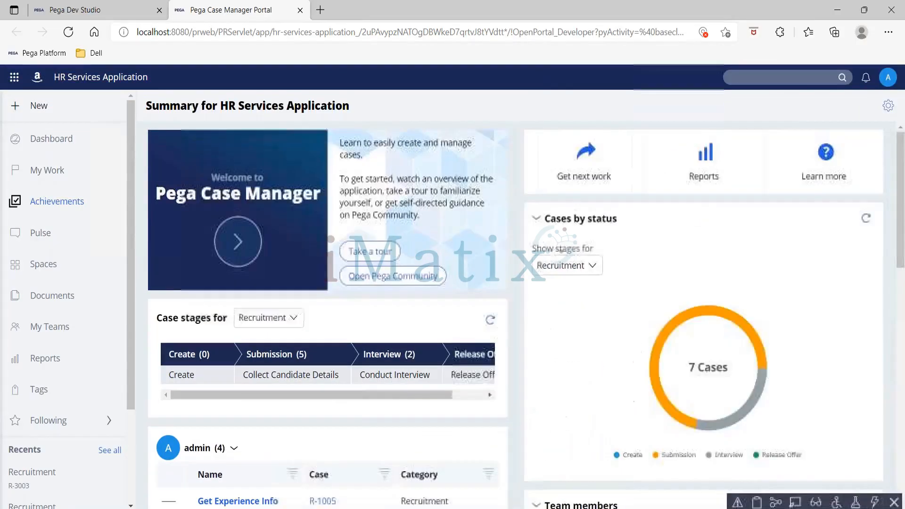
click(158, 16)
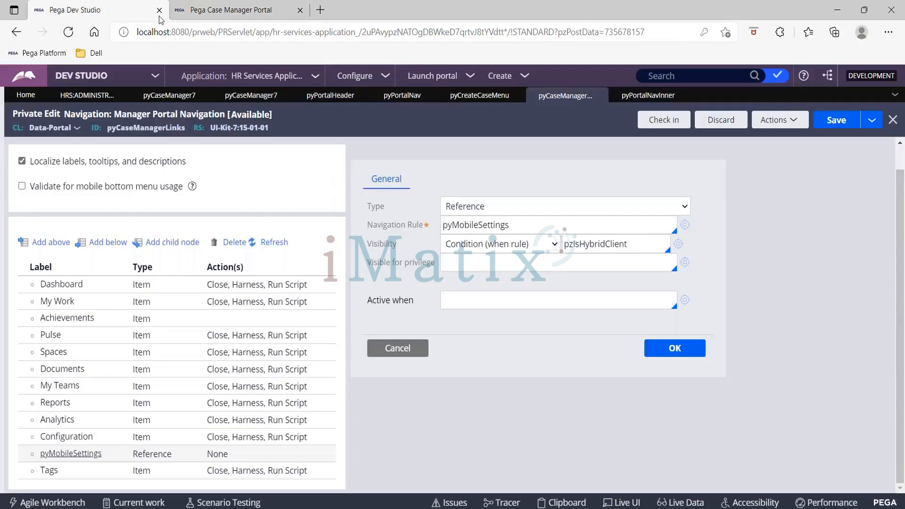
- Review the Case Manager portal rule and its pyCaseManager7 harness, closing the pyPortalNav panel properties
click(143, 99)
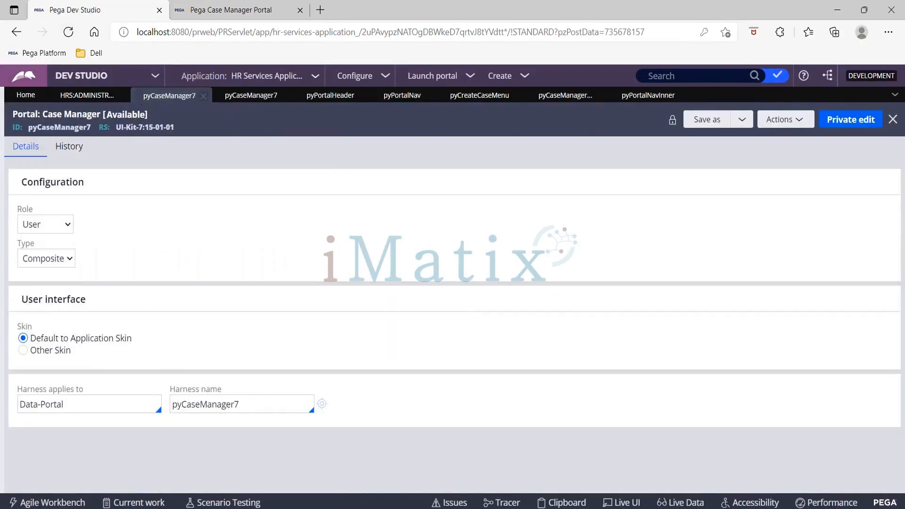
click(252, 97)
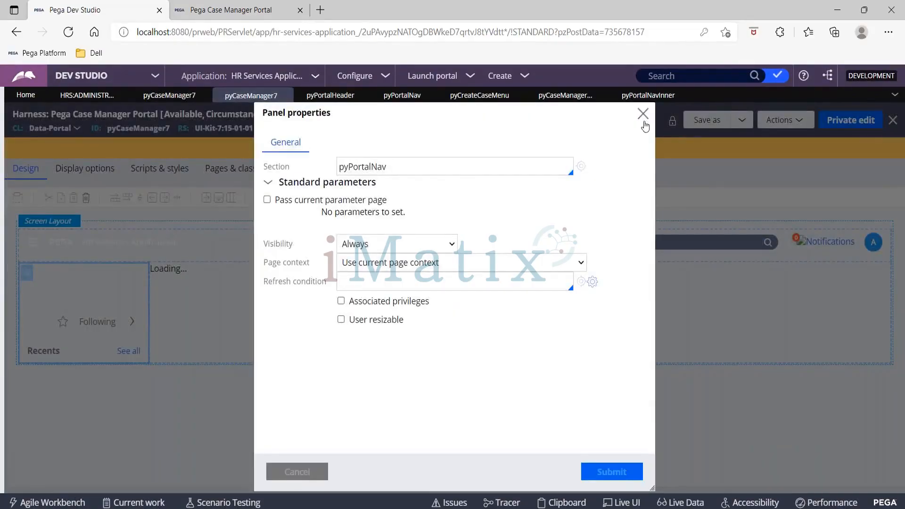
click(643, 115)
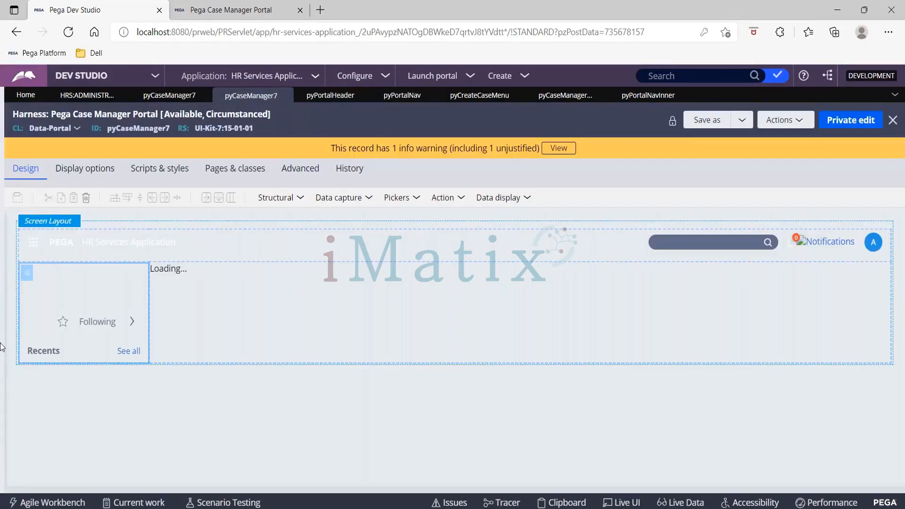
- List the User Interface records of type Portal, followed by those of type Harness
mouse_move(2, 347)
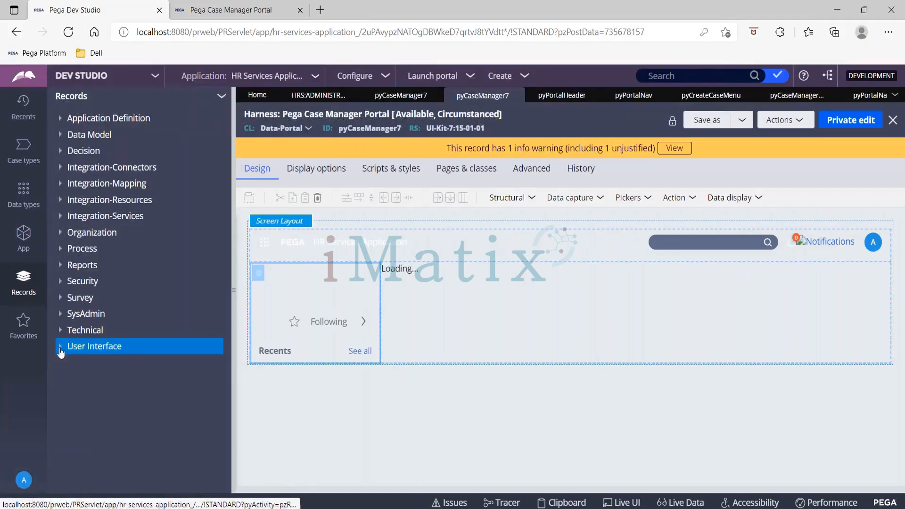
click(60, 347)
click(93, 444)
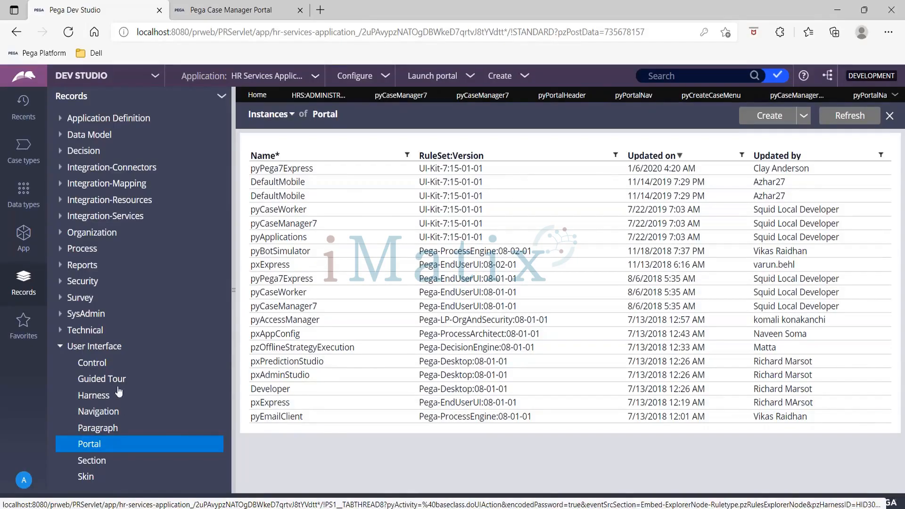
click(95, 398)
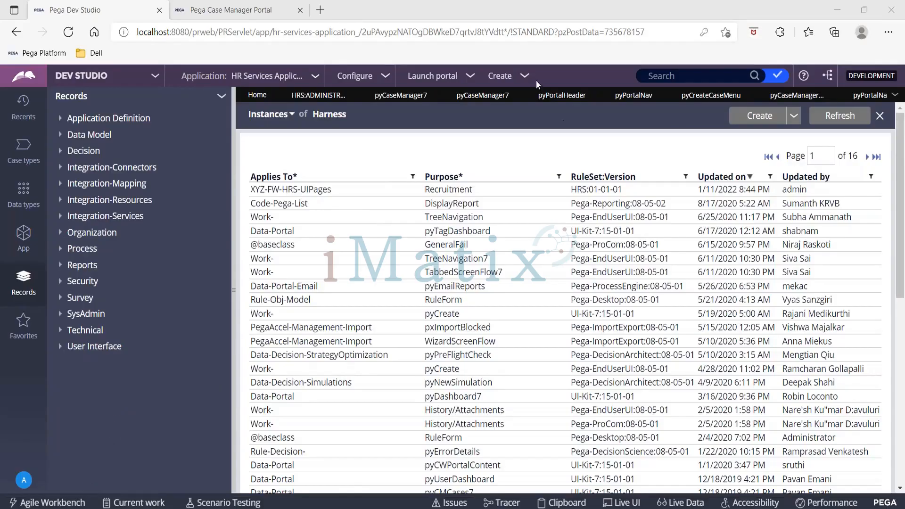
- Start a new Recruitment case from Dev Studio
click(524, 76)
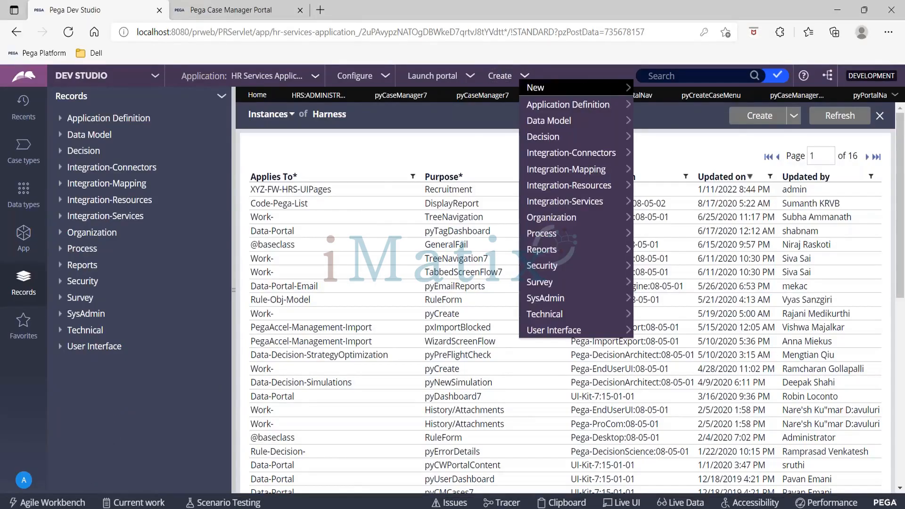
click(633, 96)
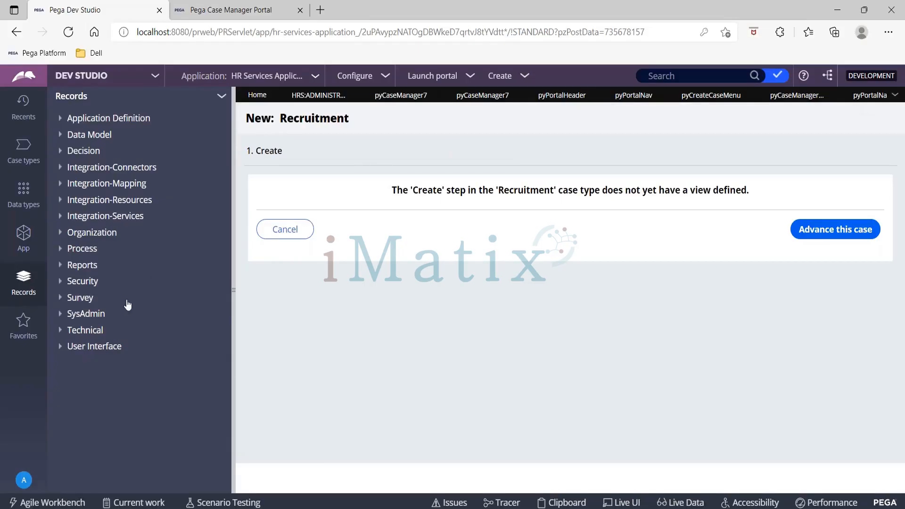
- Return to the User Interface Harness records and look through the first page of the list
click(60, 346)
click(94, 395)
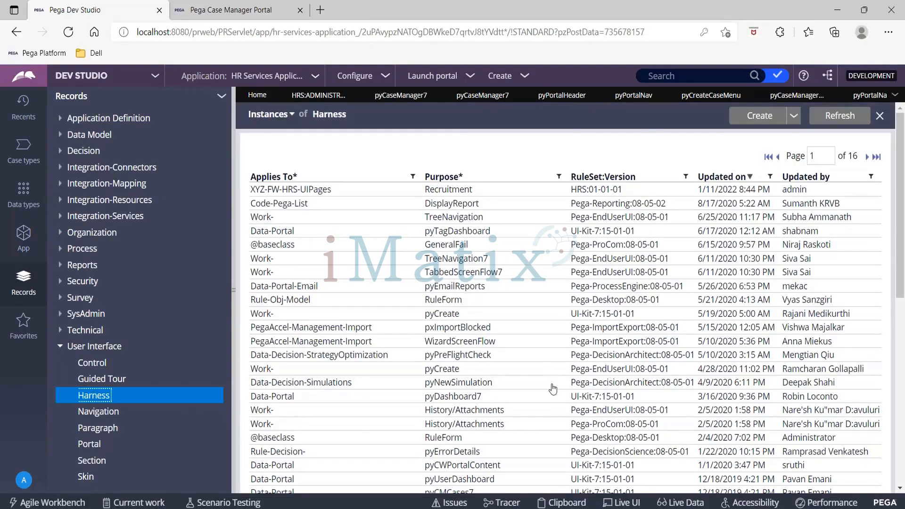
scroll(552, 388, down, 15)
scroll(551, 384, up, 15)
- Filter the Harness records by Purpose "new" and look through the matching rules
click(559, 176)
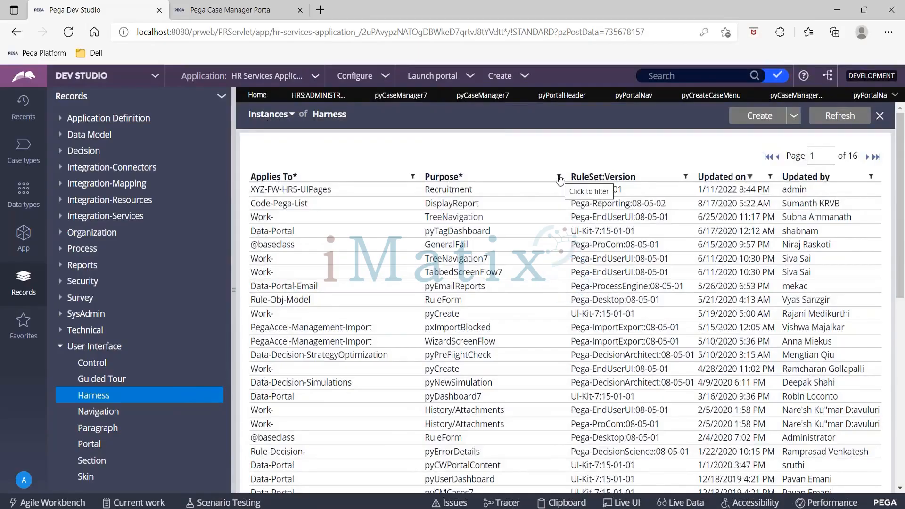
click(558, 177)
click(497, 232)
text(new)
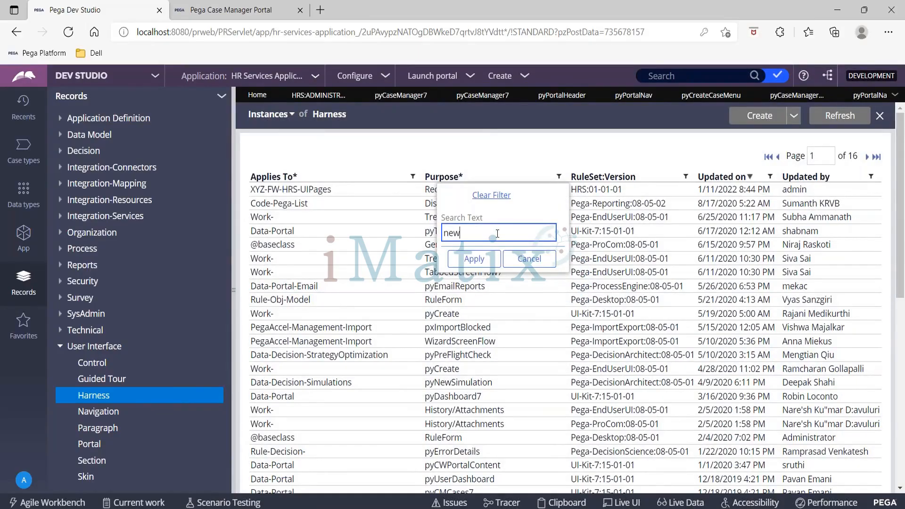
click(474, 259)
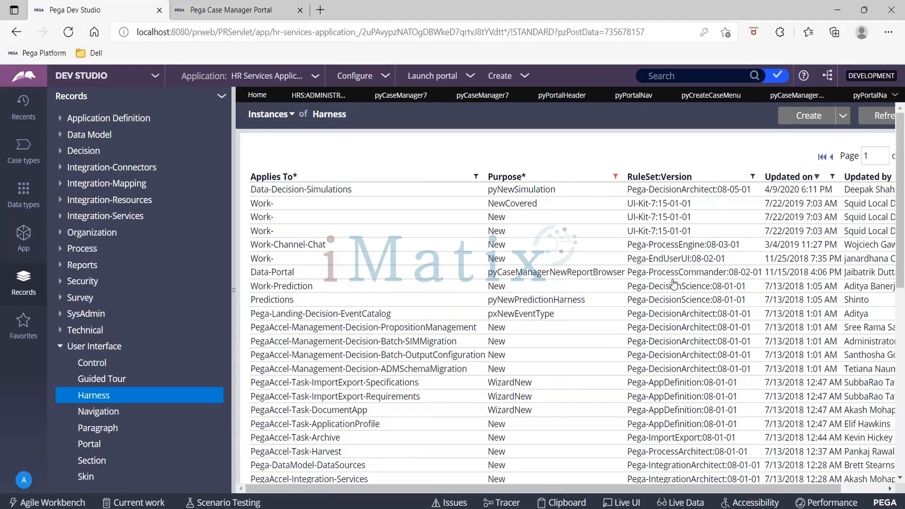
scroll(585, 381, down, 8)
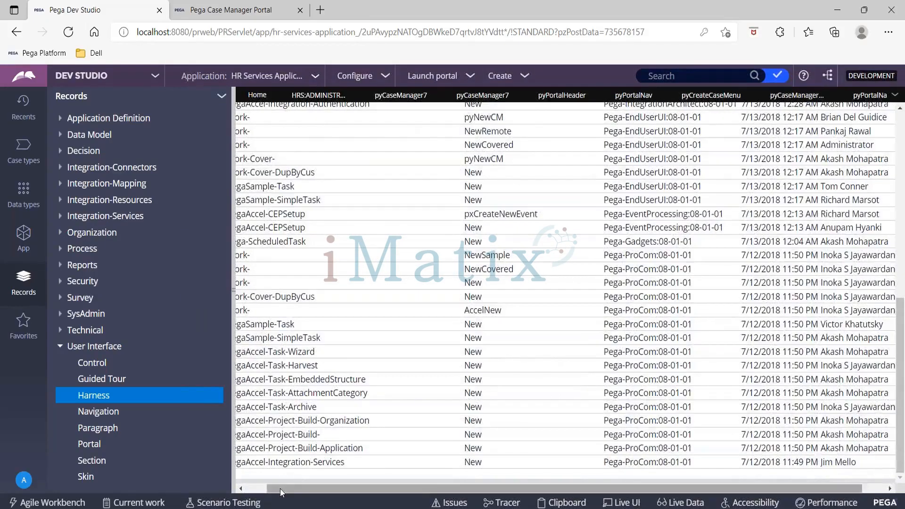
drag(280, 488, 245, 478)
scroll(443, 340, up, 10)
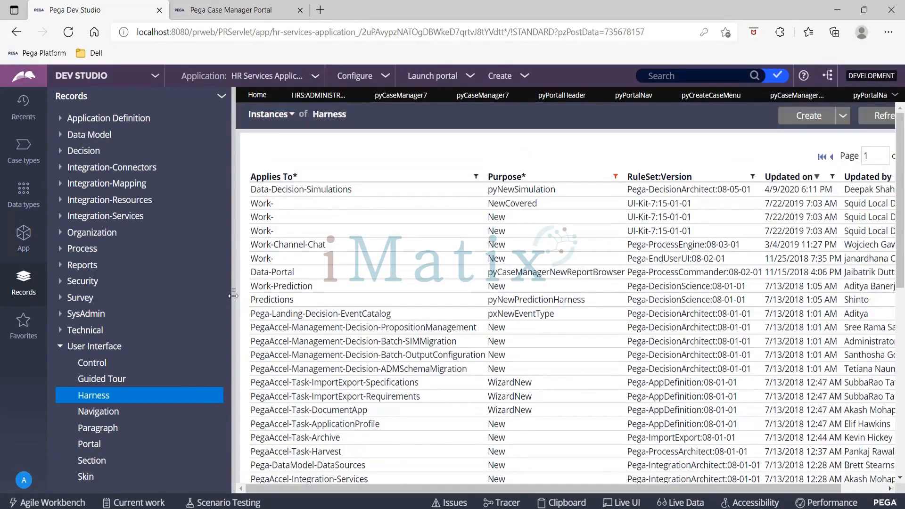
- Collapse the records explorer and open the HRS:Administrators access group to review its available portals
click(233, 295)
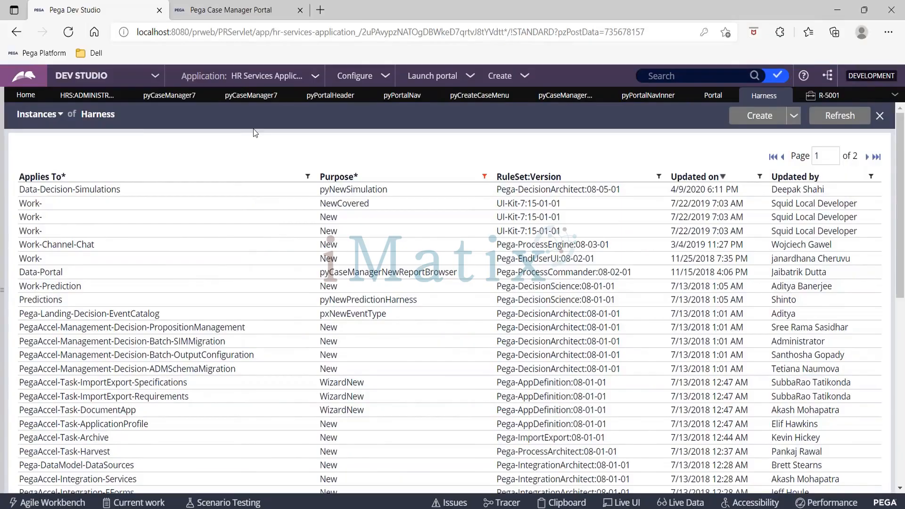
click(152, 98)
click(87, 95)
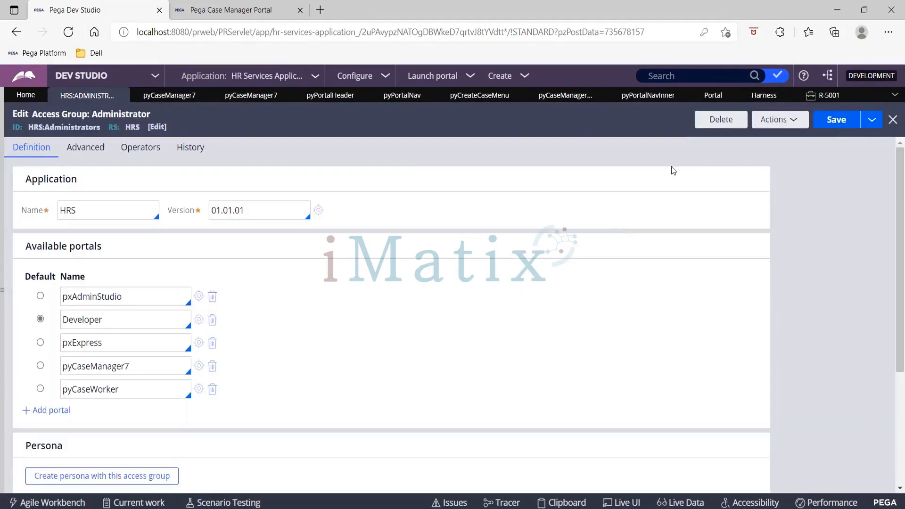